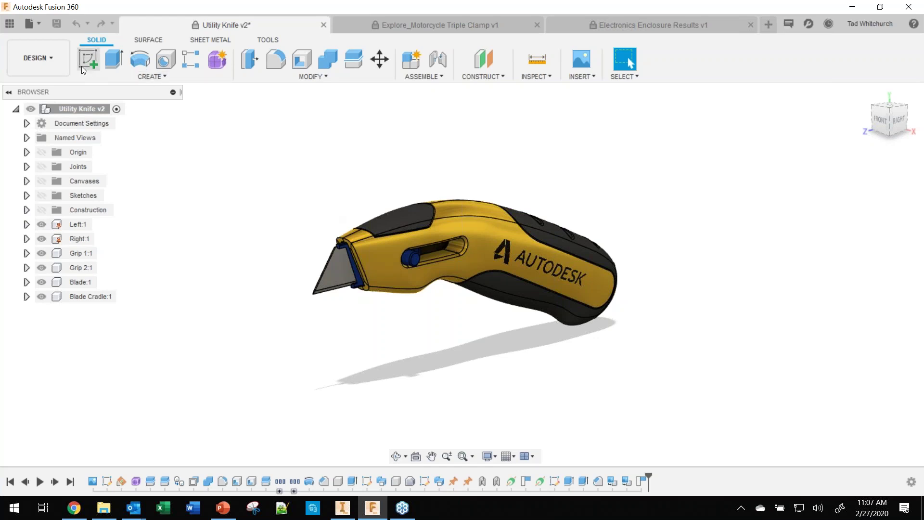
# - Examine the surface, sheet metal, utility and solid modeling toolsets, including the solid creation, modification and quick-access commands
pyautogui.click(148, 39)
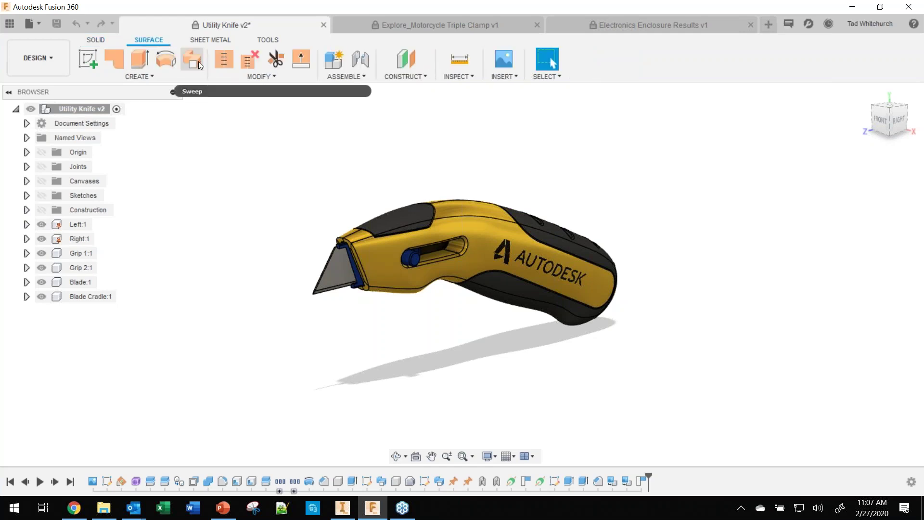
pyautogui.click(201, 39)
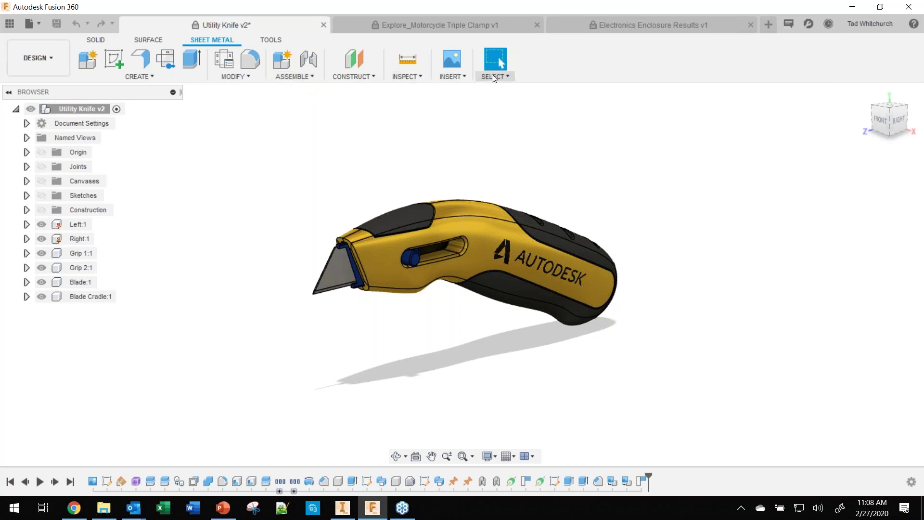
pyautogui.click(267, 40)
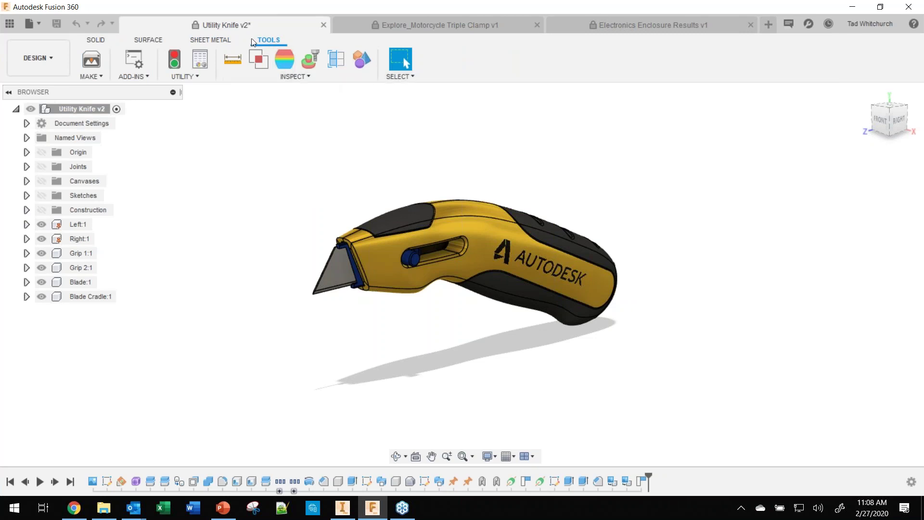
pyautogui.click(212, 39)
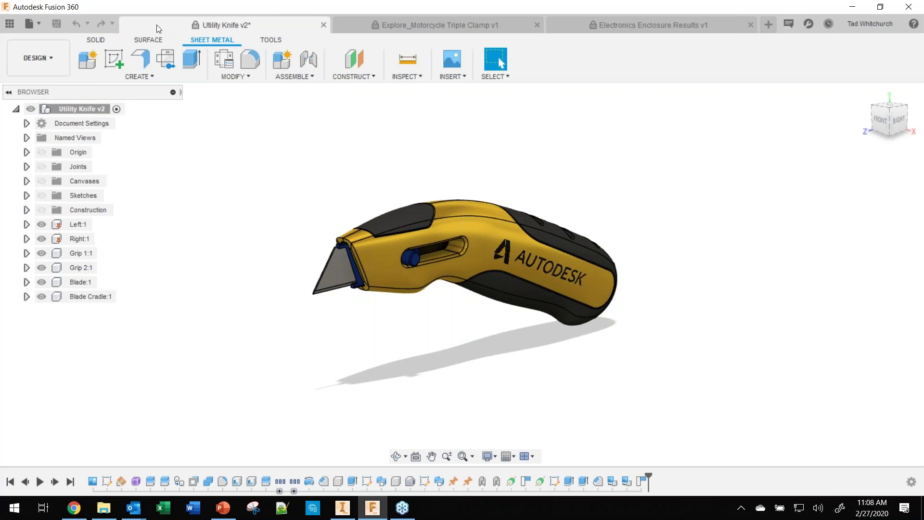
pyautogui.click(153, 38)
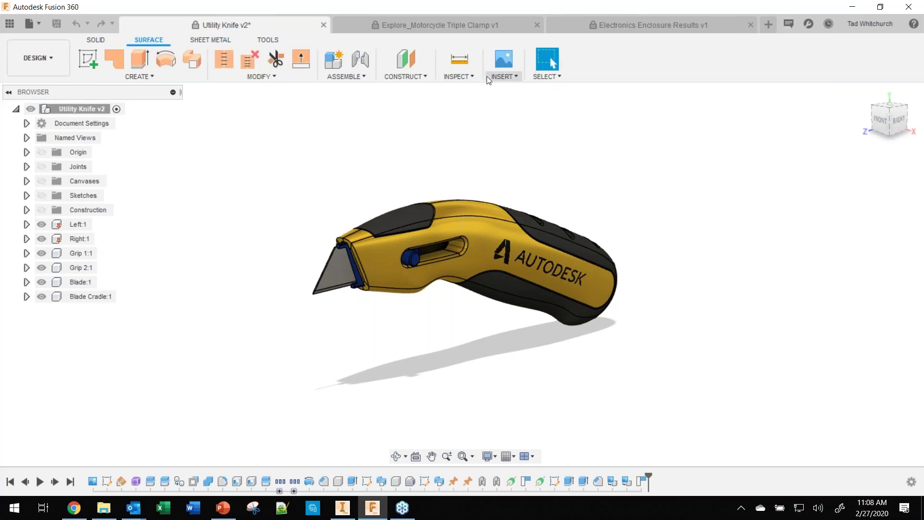
pyautogui.click(99, 38)
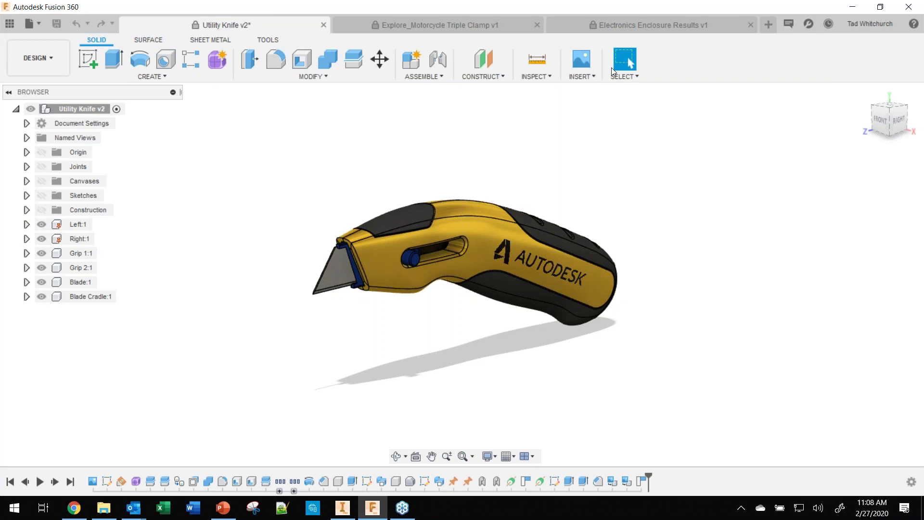
pyautogui.click(140, 77)
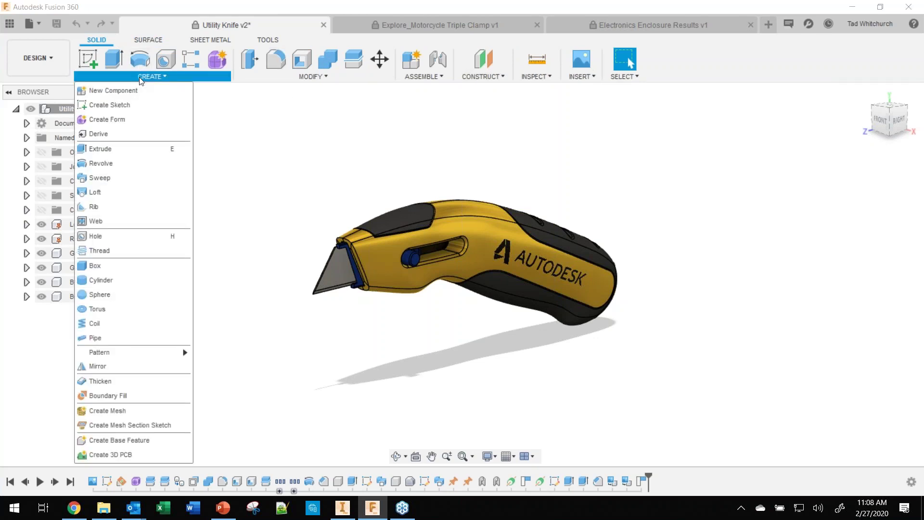
pyautogui.click(287, 79)
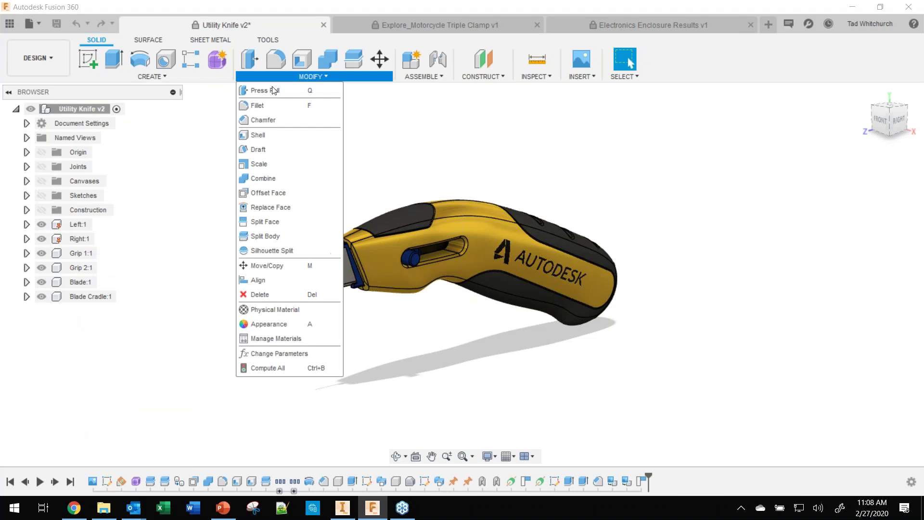
pyautogui.click(58, 365)
pyautogui.rightClick(225, 179)
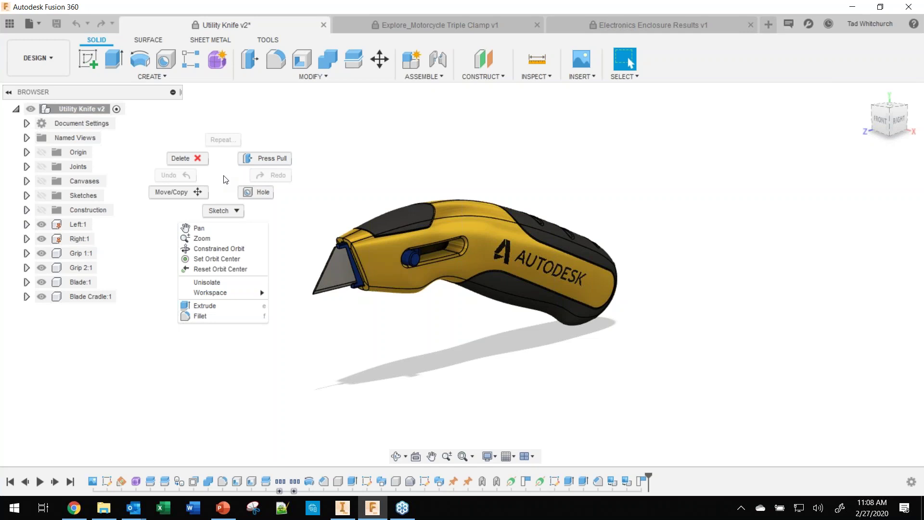
pyautogui.click(137, 311)
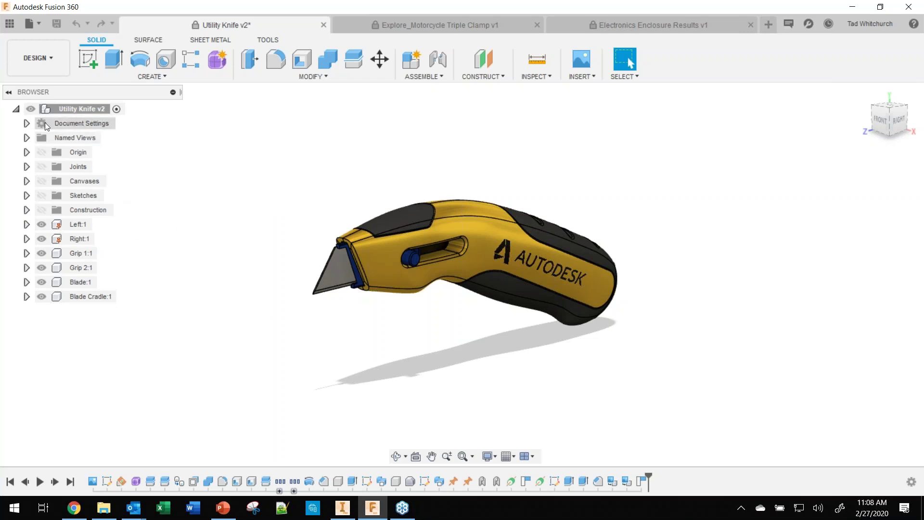
# - Expand the Left component down to its bodies and hide Body1 to expose the inside of the utility knife
pyautogui.click(26, 224)
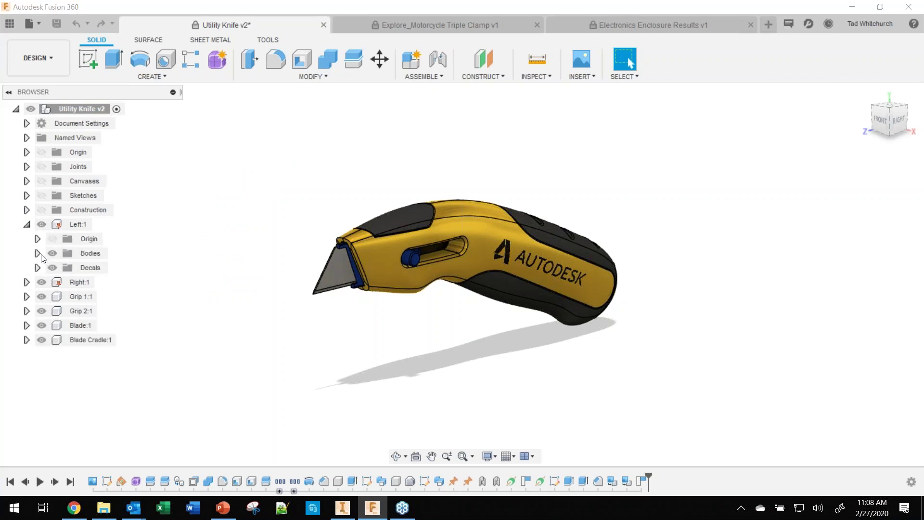
pyautogui.click(78, 224)
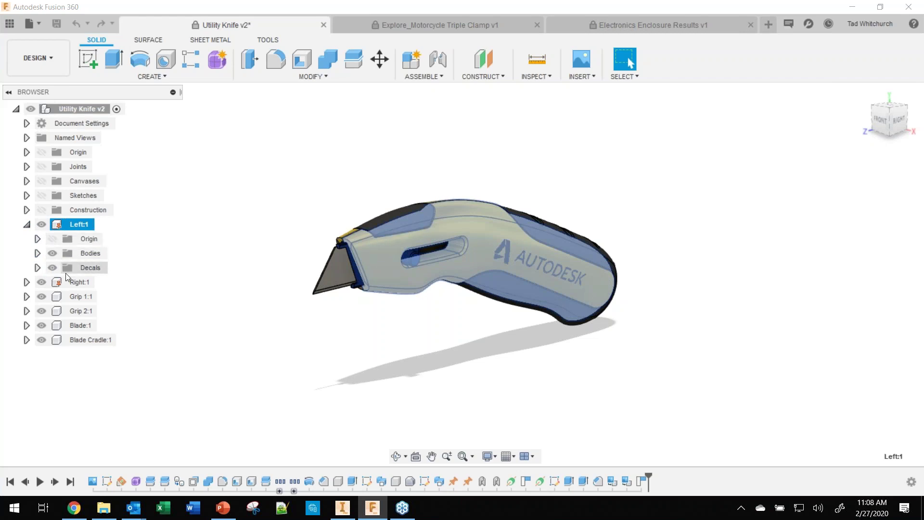
pyautogui.click(38, 252)
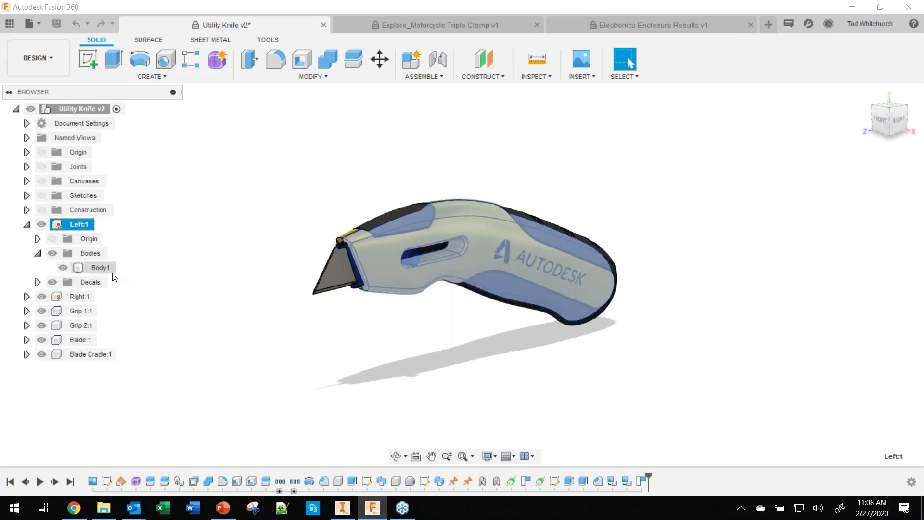
pyautogui.click(63, 269)
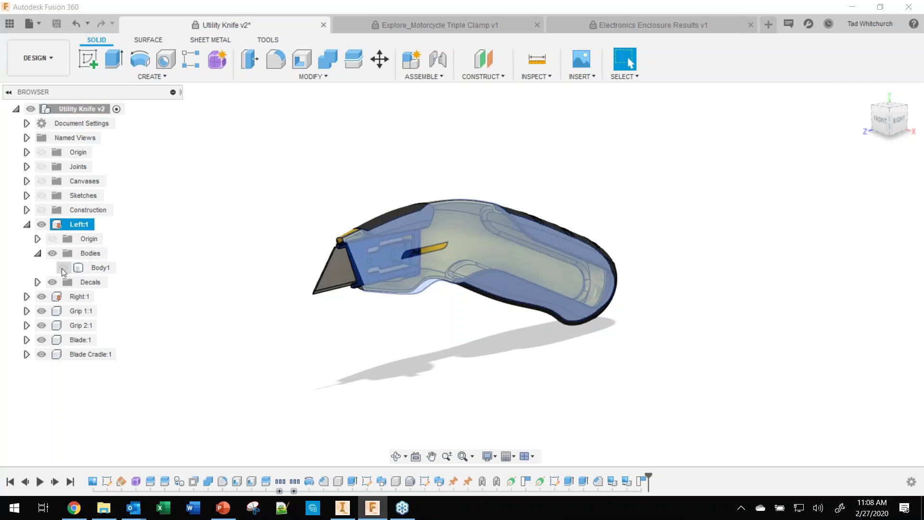
pyautogui.click(252, 215)
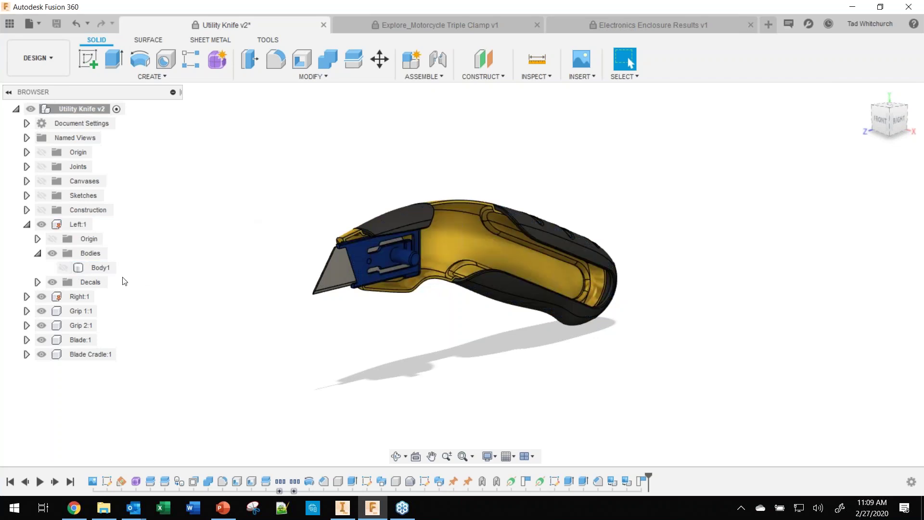
# - Show Body1 of the Left component again and collapse its Bodies folder
pyautogui.click(64, 269)
pyautogui.click(53, 254)
pyautogui.click(54, 254)
pyautogui.click(38, 254)
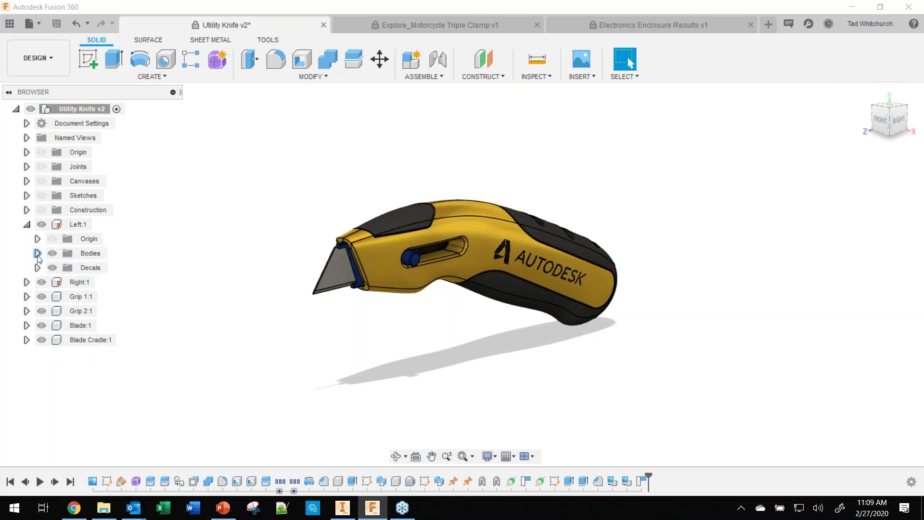
pyautogui.click(55, 254)
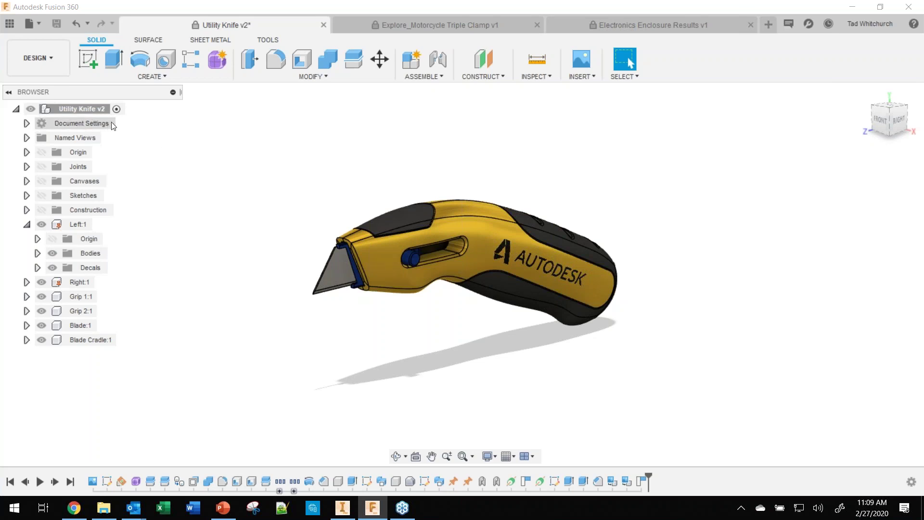
# - Replay the design history from its start, and roll it back partway and forward again to the last feature
pyautogui.click(24, 482)
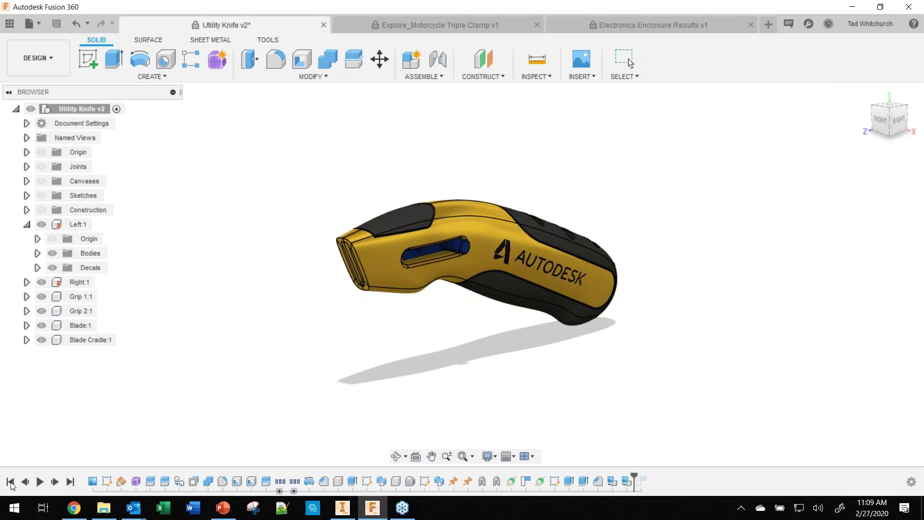
pyautogui.click(10, 481)
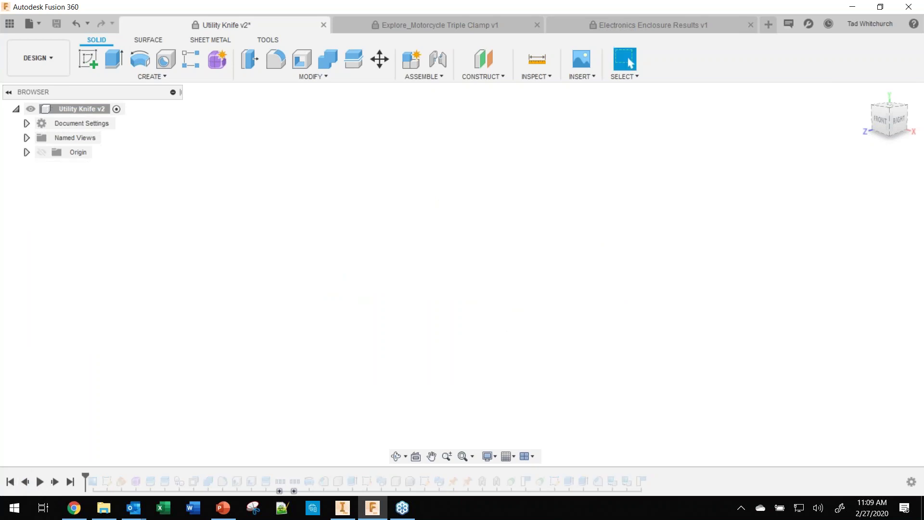
pyautogui.click(40, 482)
pyautogui.click(70, 482)
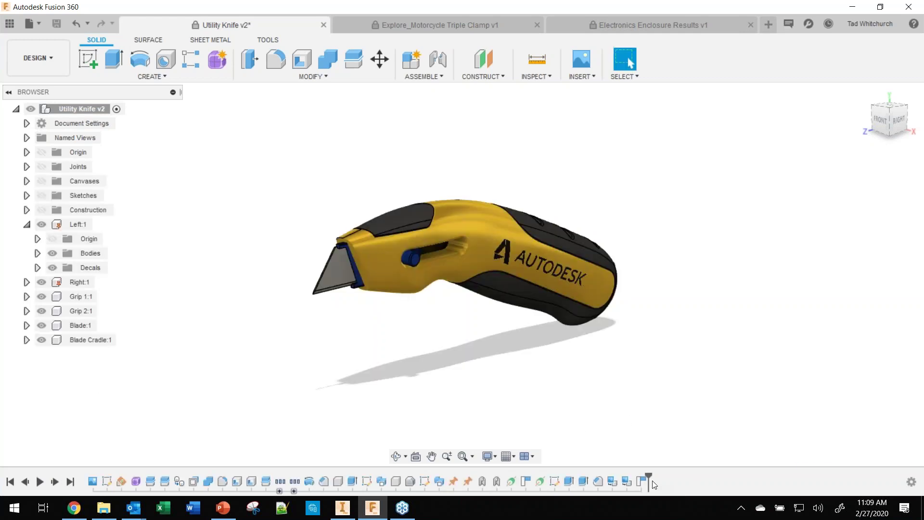
pyautogui.moveTo(649, 479); pyautogui.dragTo(389, 480)
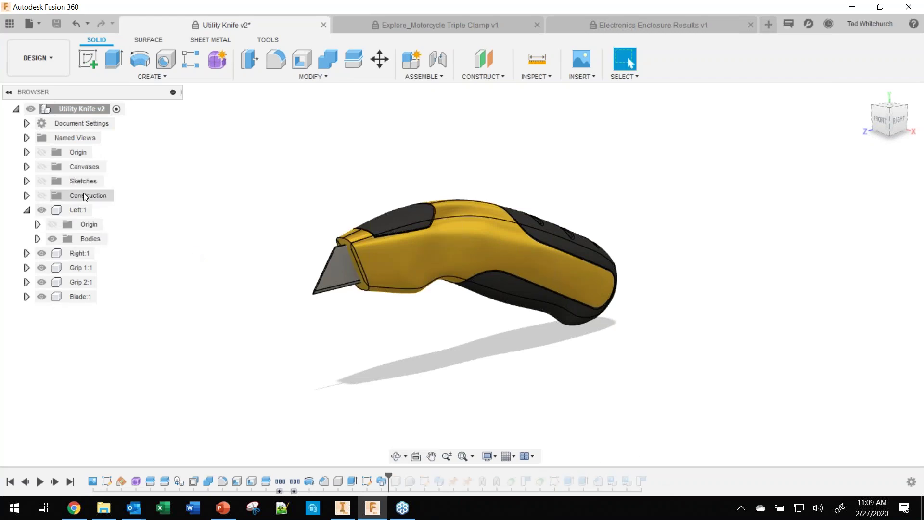
pyautogui.moveTo(391, 475)
pyautogui.mouseDown()
pyautogui.moveTo(384, 479)
pyautogui.moveTo(649, 479)
pyautogui.mouseUp()
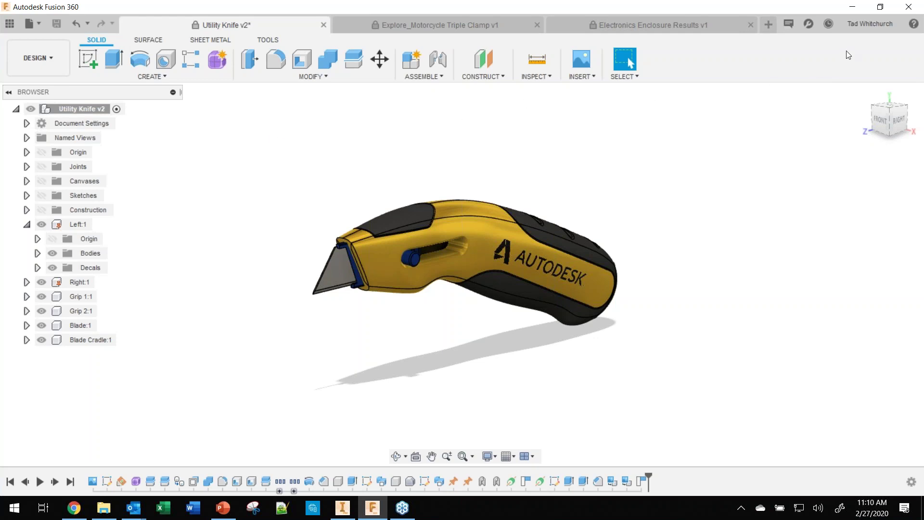
# - View the list of teams available for switching under the signed-in account
pyautogui.click(866, 24)
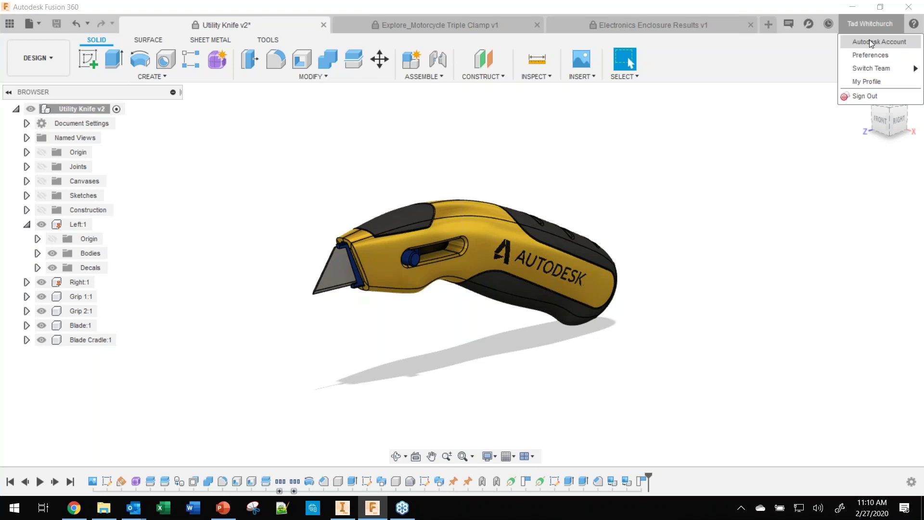
pyautogui.moveTo(867, 69)
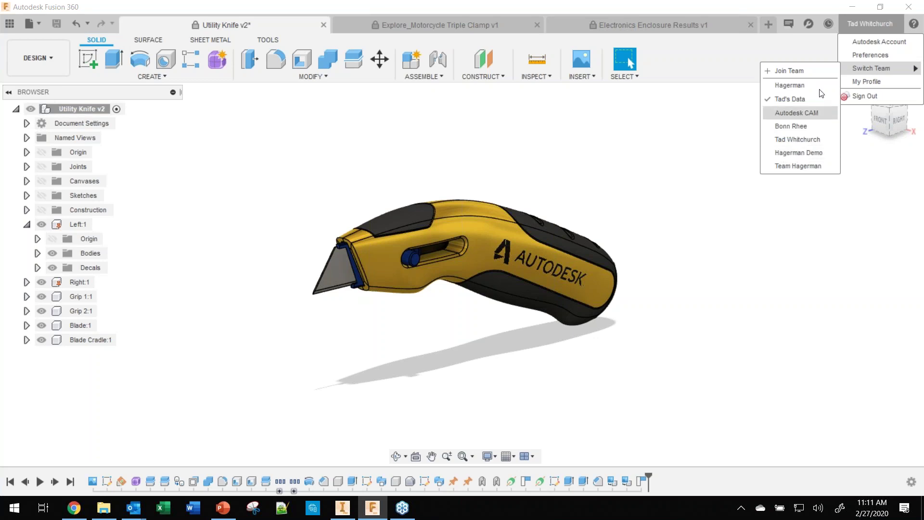
# - Show the Learning Panel and review its Modeling Essentials and Quick Tips sections, collapsing both again
pyautogui.click(912, 25)
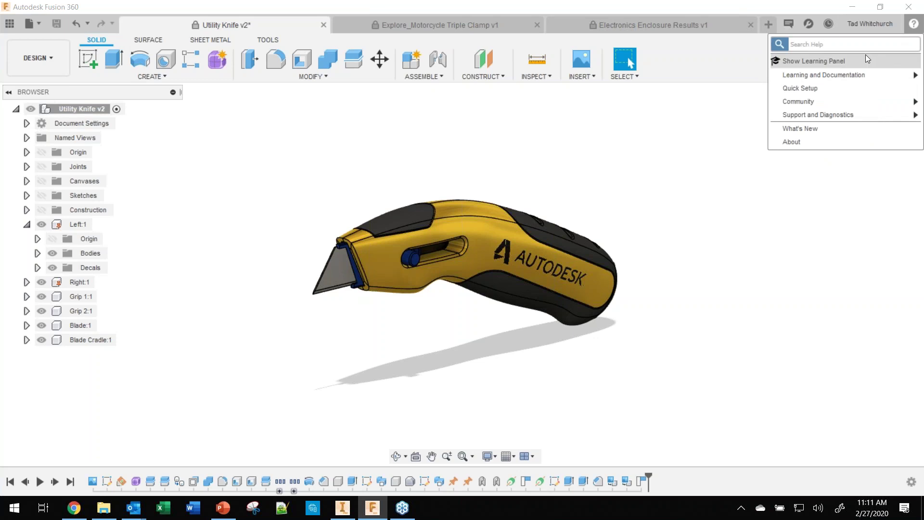
pyautogui.click(826, 60)
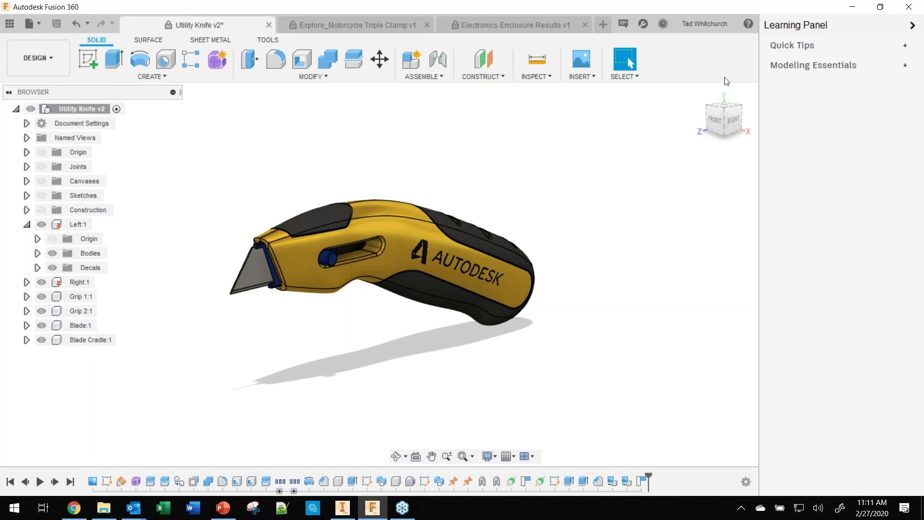
pyautogui.click(905, 68)
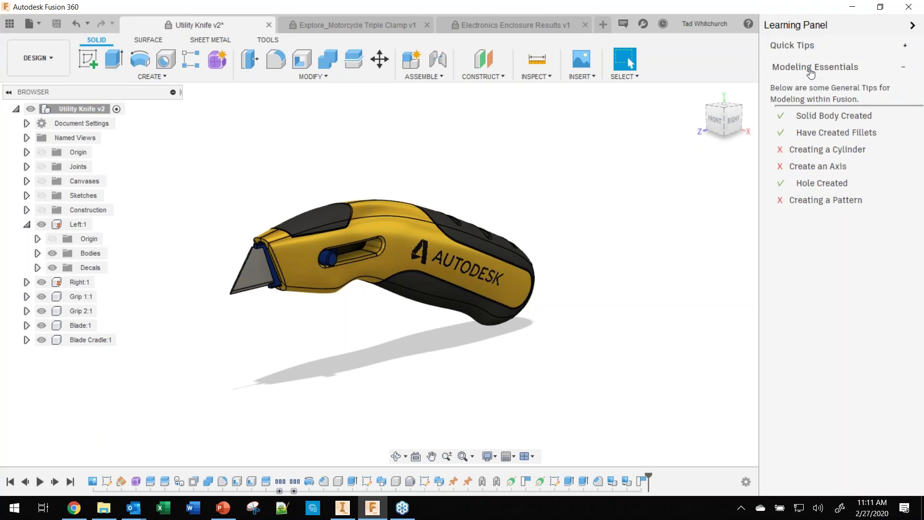
pyautogui.click(804, 47)
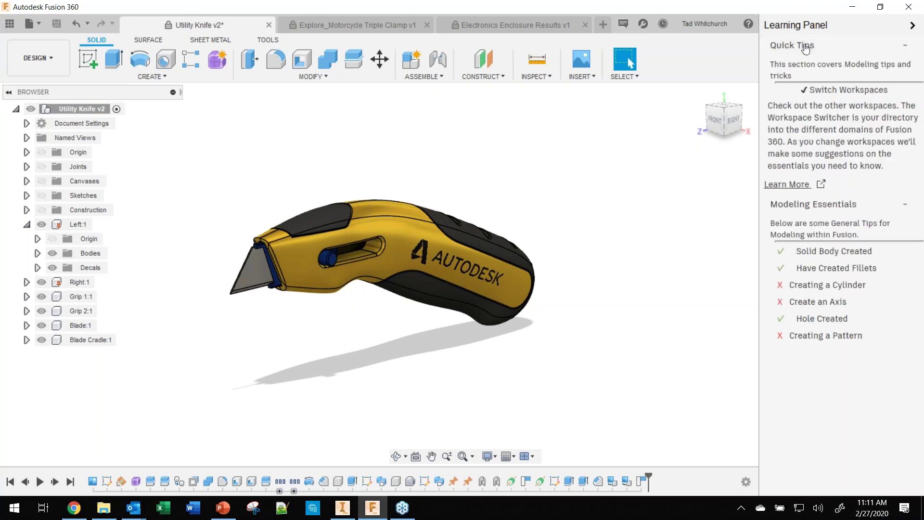
pyautogui.click(818, 46)
pyautogui.click(911, 70)
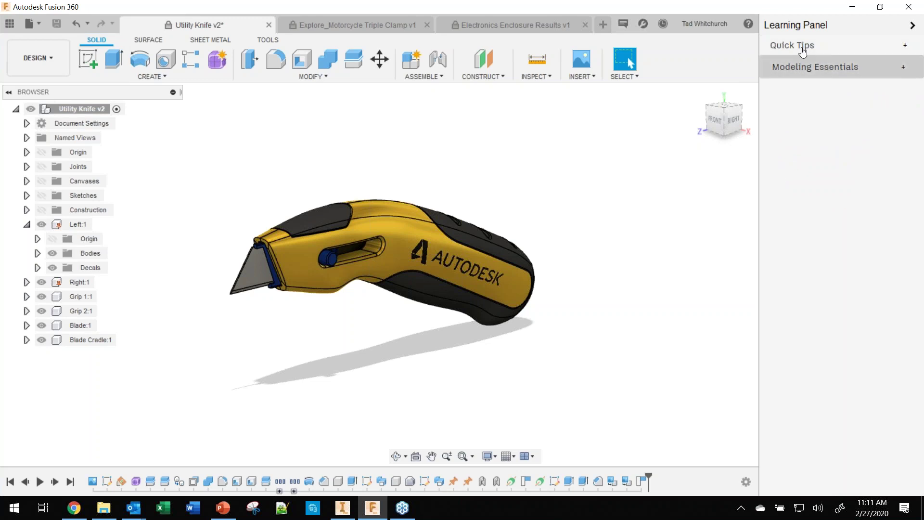
# - Visit the Manufacture and Render workspaces to compare their Learning Panel topics, and return to the Design workspace
pyautogui.click(23, 58)
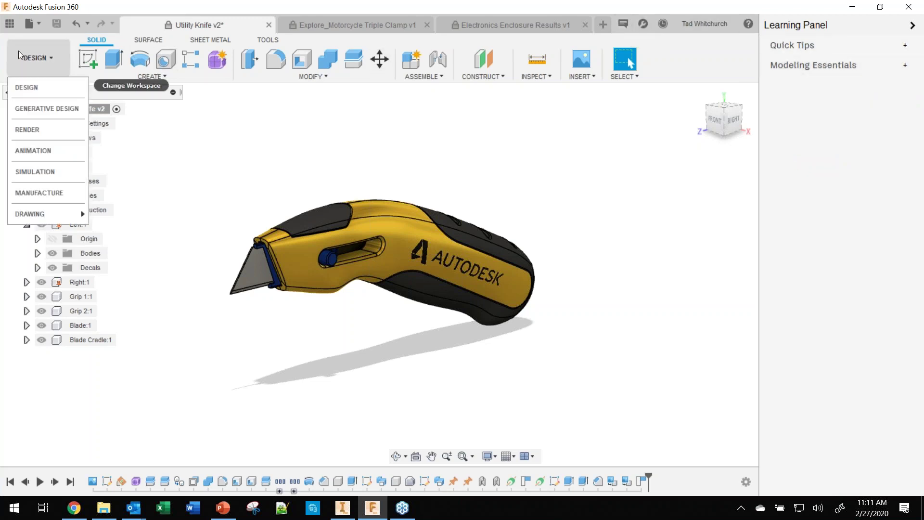
pyautogui.click(43, 191)
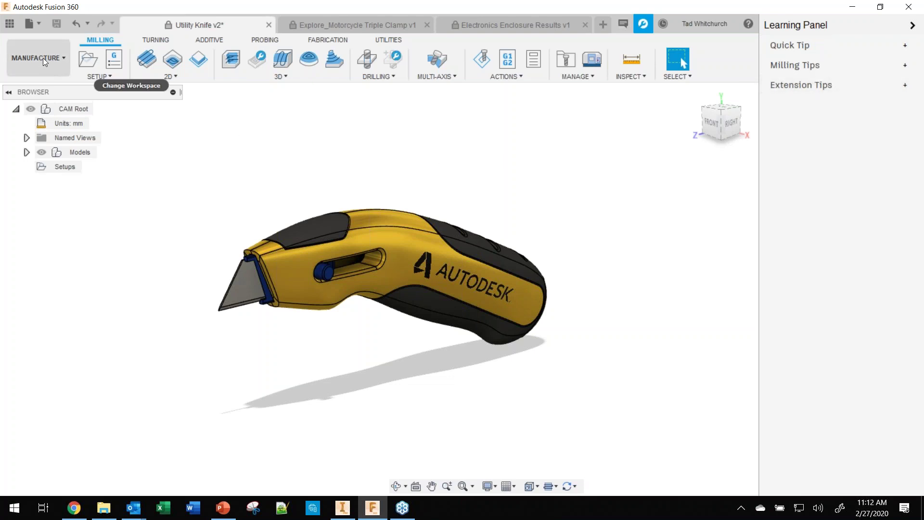
pyautogui.click(57, 73)
pyautogui.click(43, 141)
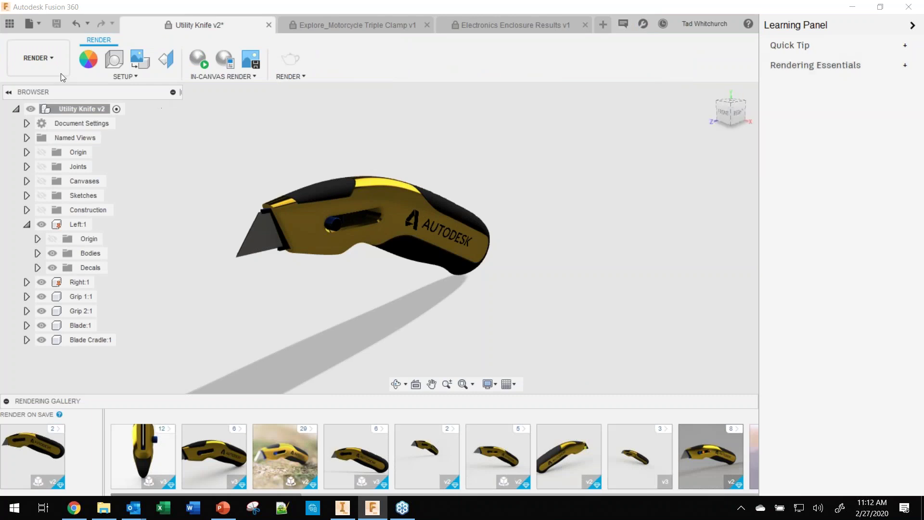
pyautogui.click(41, 60)
pyautogui.click(38, 88)
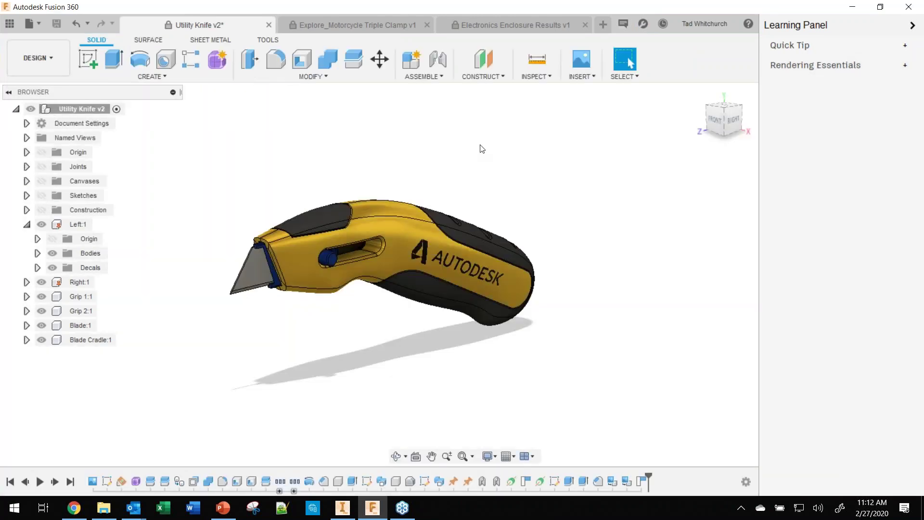
pyautogui.click(38, 58)
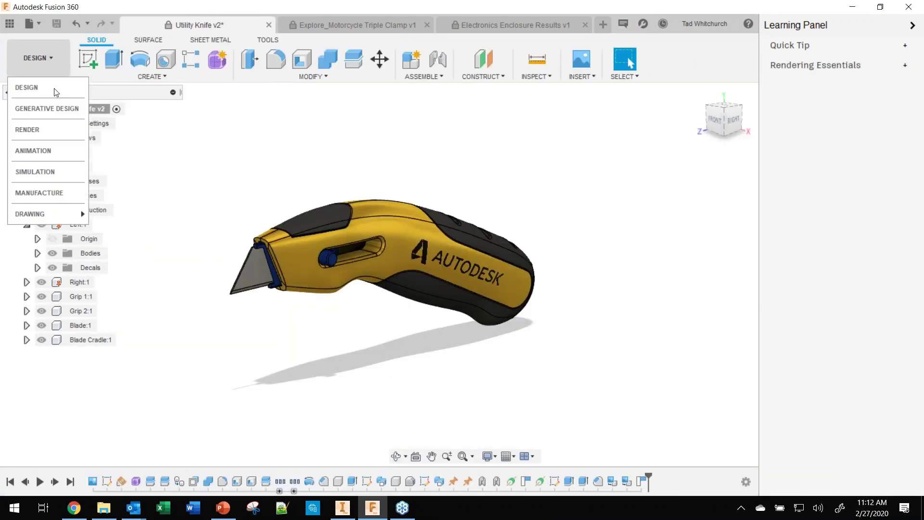
pyautogui.click(23, 88)
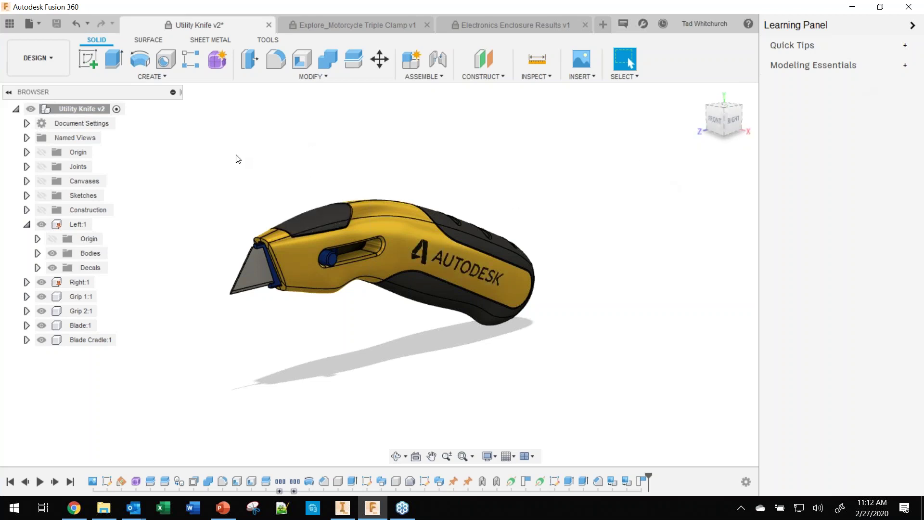
# - Start a sketch on the XY origin plane and review the available sketch creation, modification and constraint commands
pyautogui.click(85, 53)
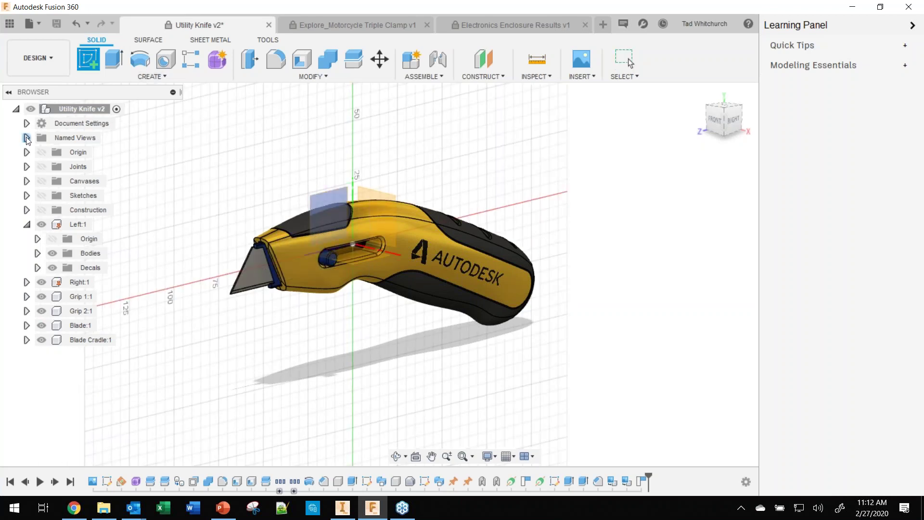
pyautogui.click(27, 152)
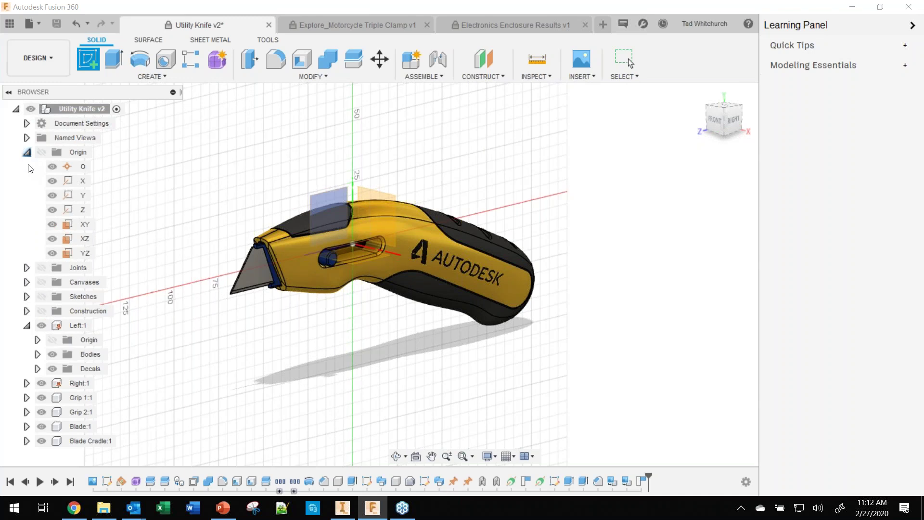
pyautogui.click(86, 224)
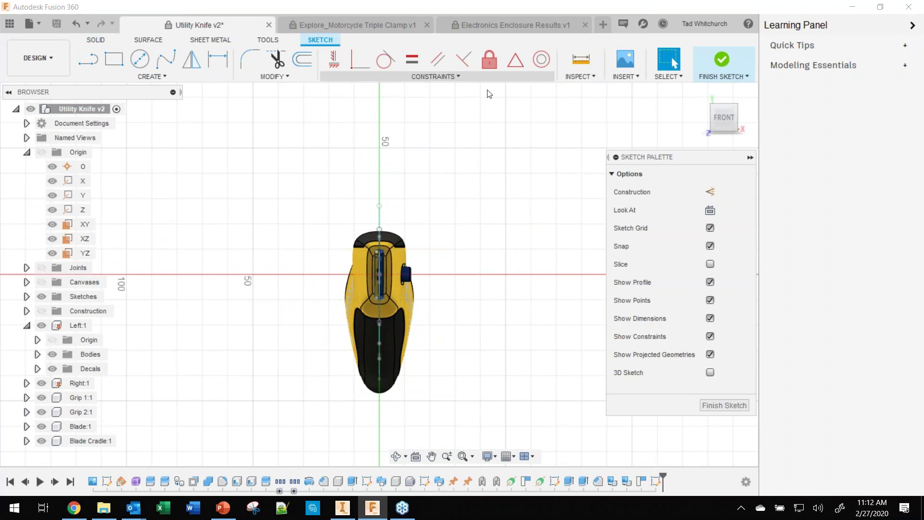
pyautogui.click(163, 77)
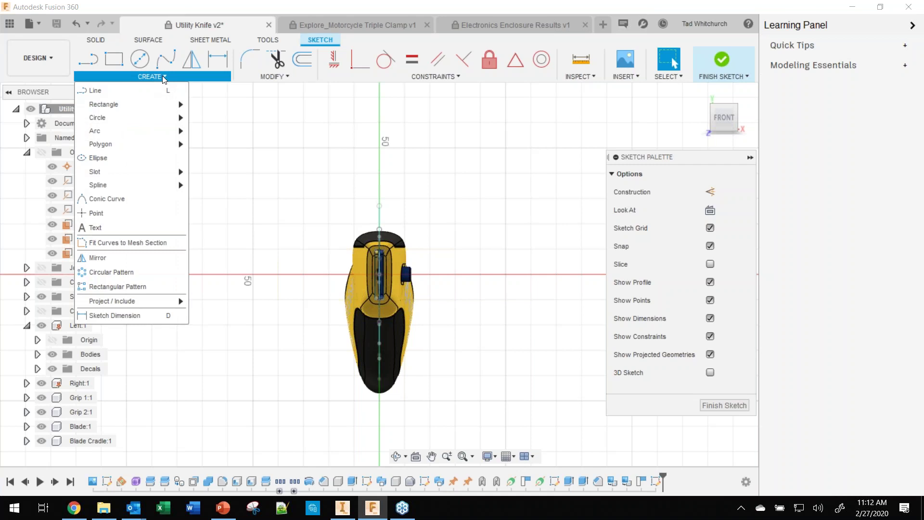
pyautogui.click(263, 75)
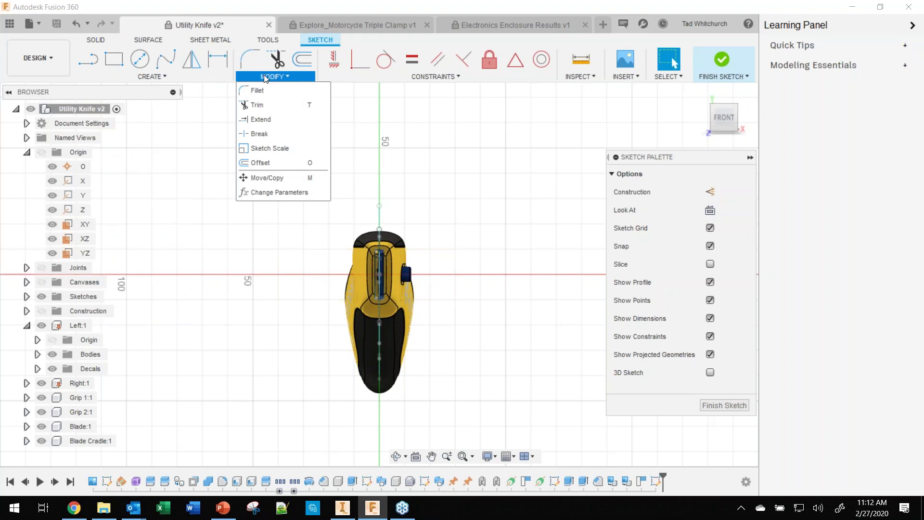
pyautogui.click(433, 77)
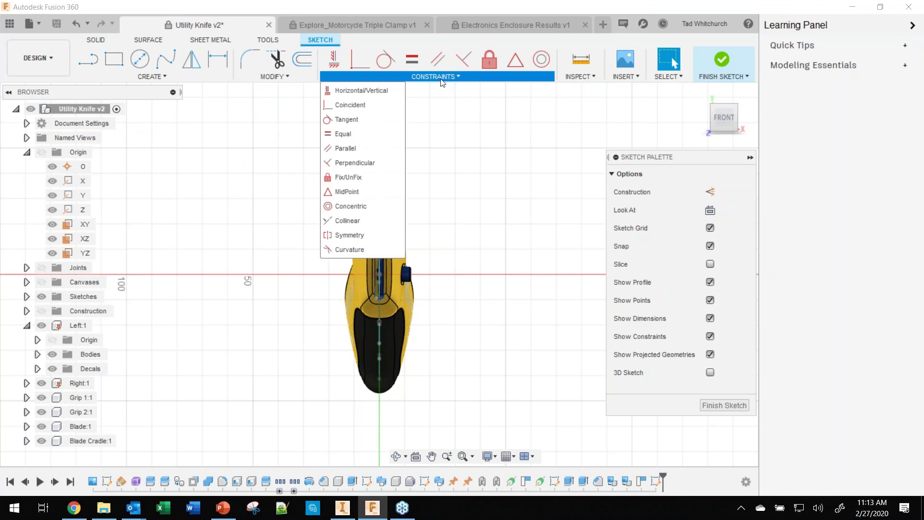
# - Finish the empty sketch and delete it from the design history
pyautogui.click(718, 58)
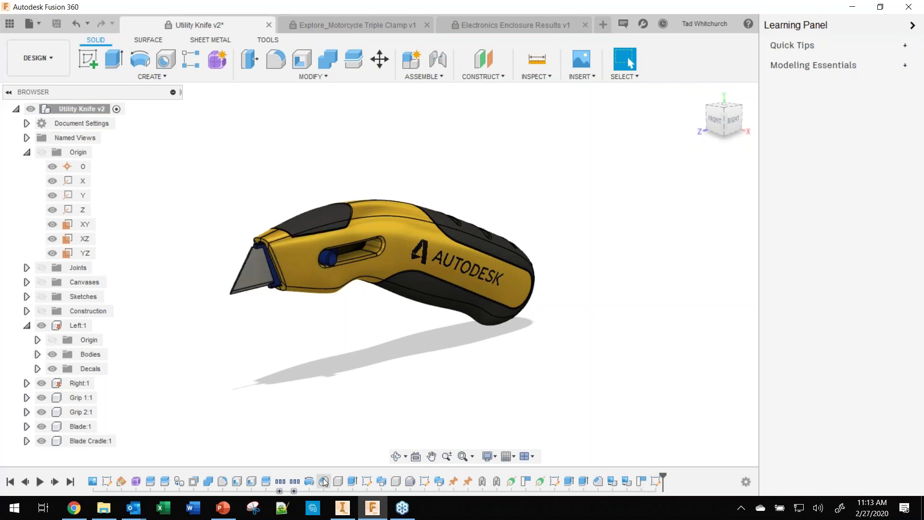
pyautogui.rightClick(655, 484)
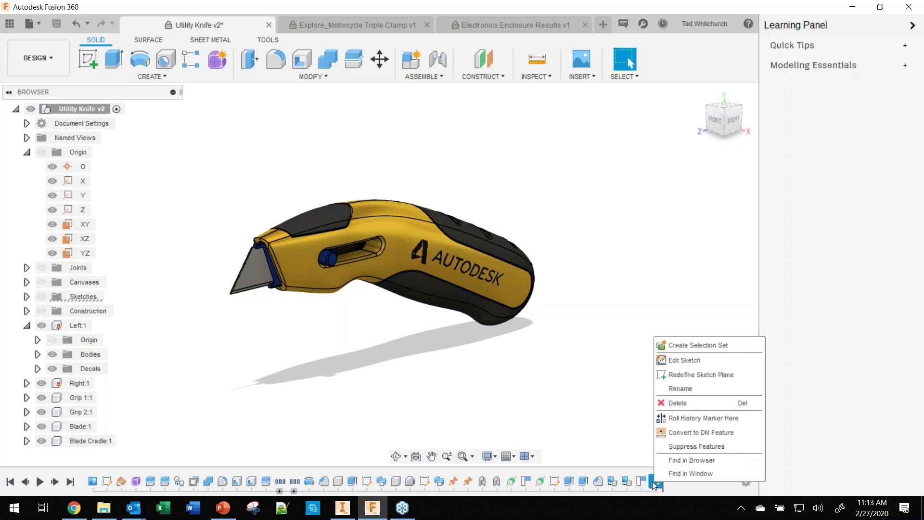
pyautogui.click(693, 403)
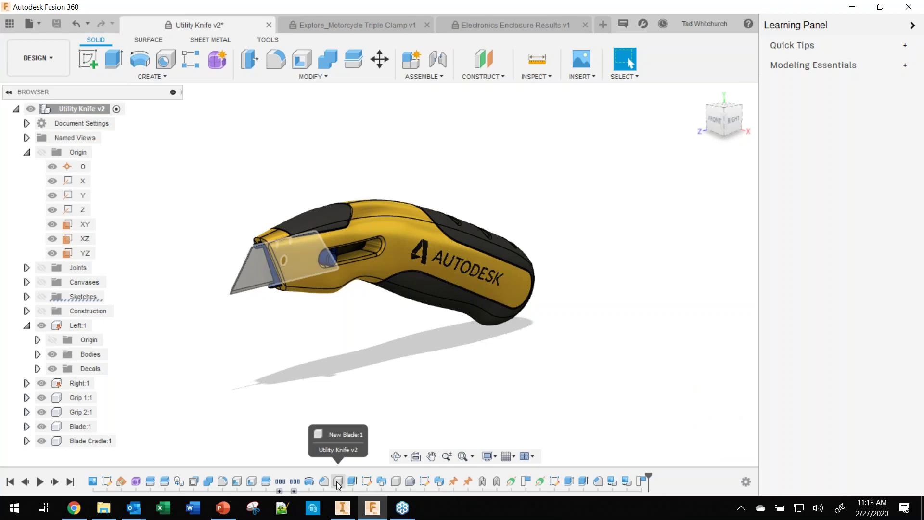
# - Open the grips' chamfer feature for editing from the design history, review its settings and cancel the edit
pyautogui.rightClick(324, 483)
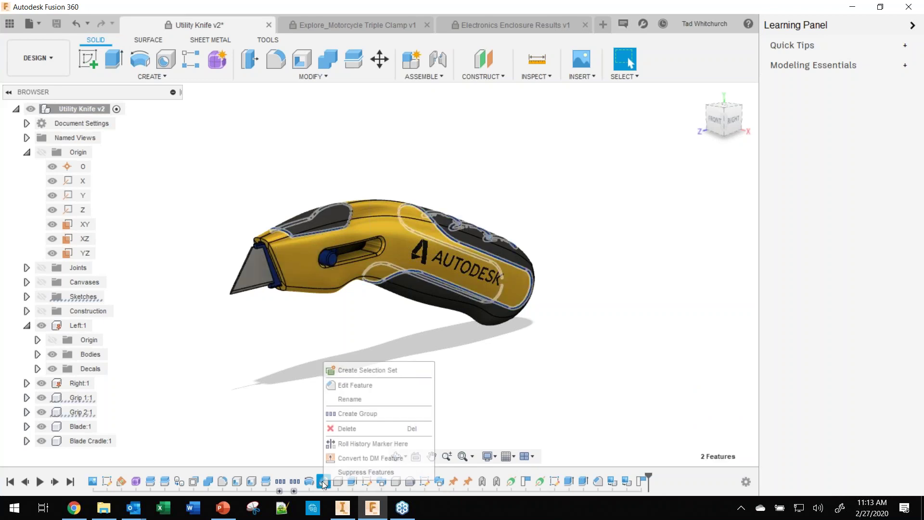
pyautogui.click(349, 385)
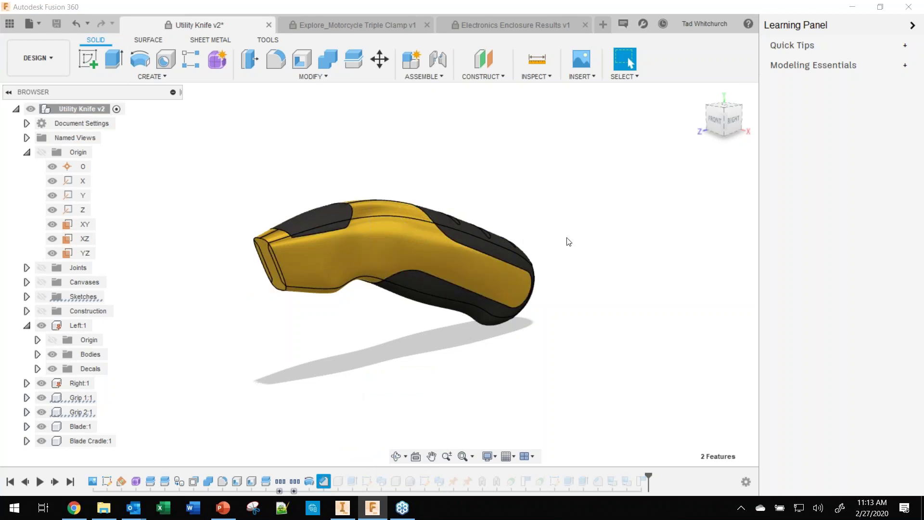
pyautogui.moveTo(653, 164); pyautogui.dragTo(244, 117)
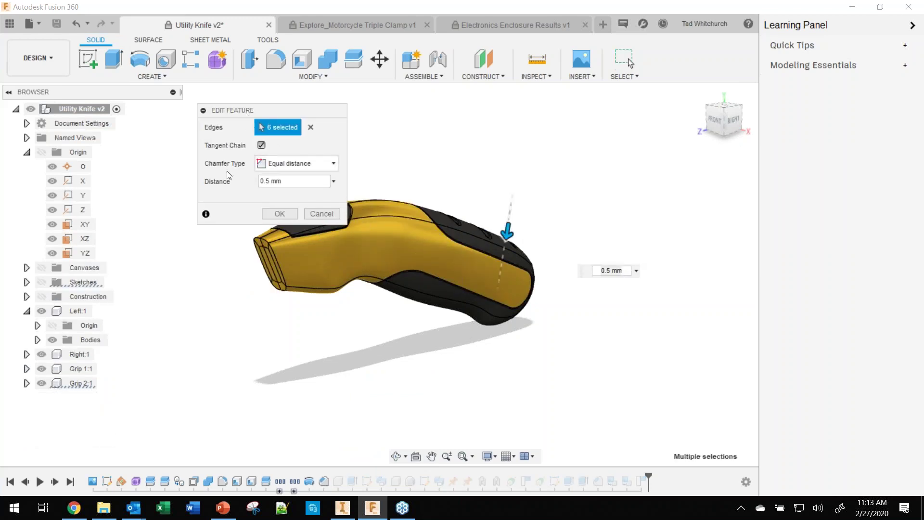
pyautogui.click(318, 213)
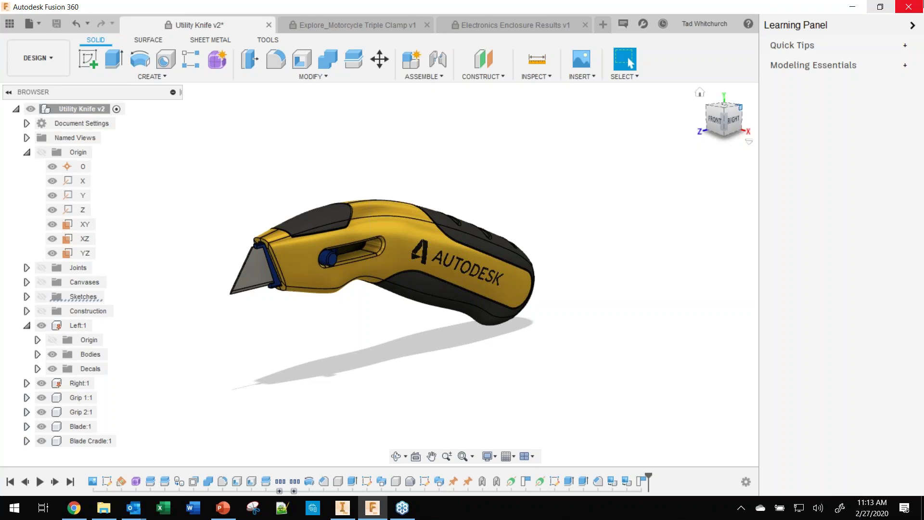
# - Hide the Learning Panel and review the list of available workspaces
pyautogui.click(911, 26)
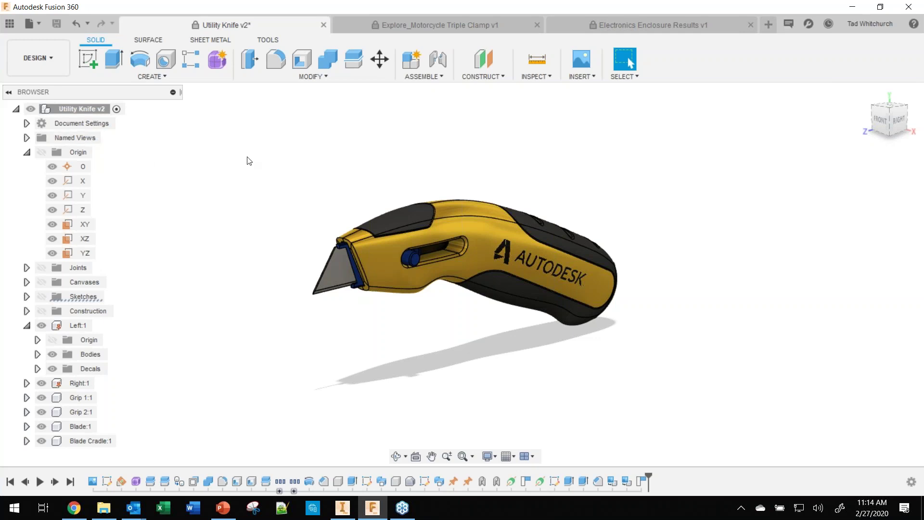
pyautogui.click(38, 58)
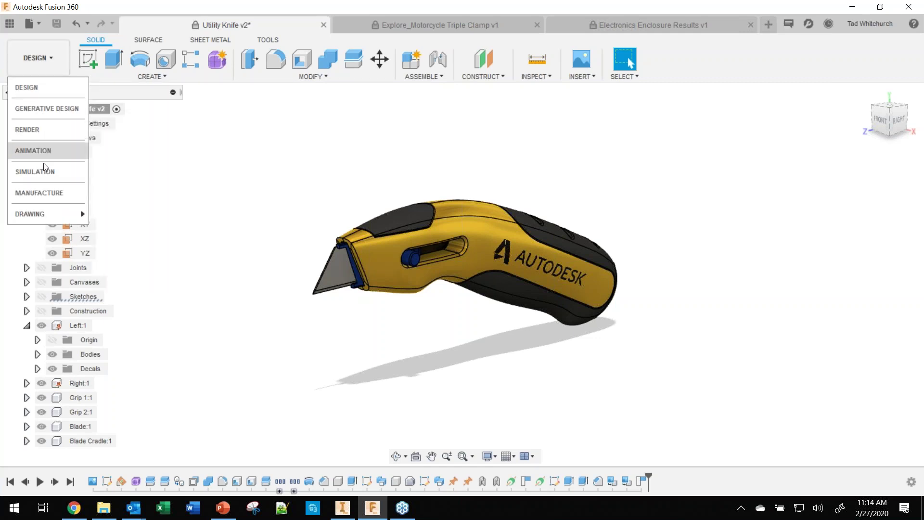
pyautogui.moveTo(46, 218)
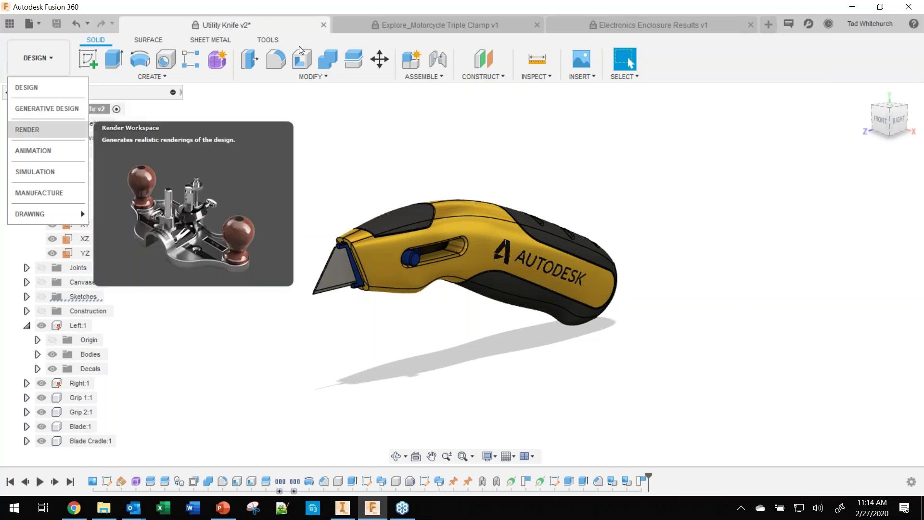
# - Switch to the Explore_Motorcycle Triple Clamp design and review the generative Study, Design Conditions and Design Criteria commands
pyautogui.click(425, 24)
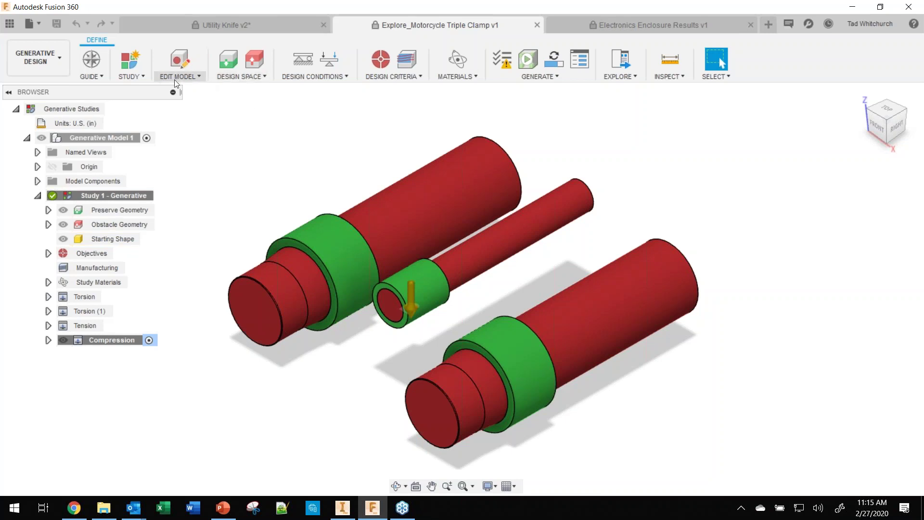
pyautogui.click(142, 78)
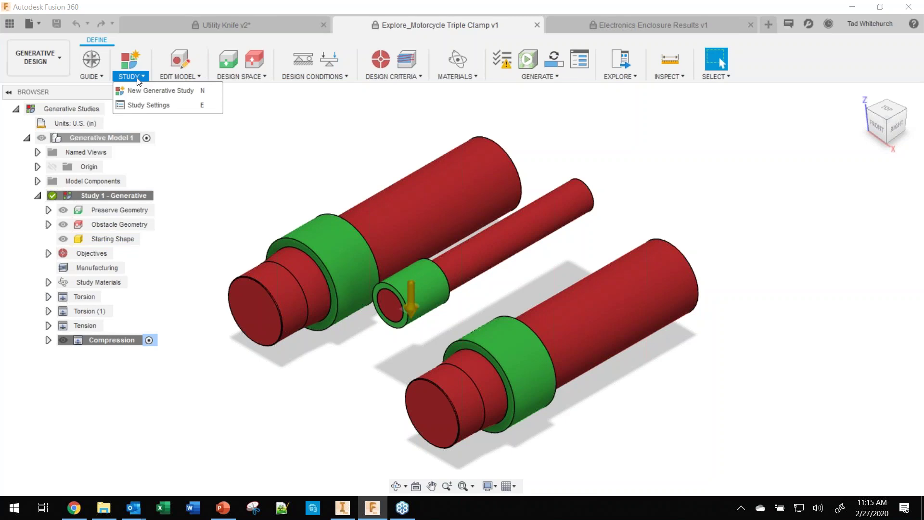
pyautogui.moveTo(301, 79)
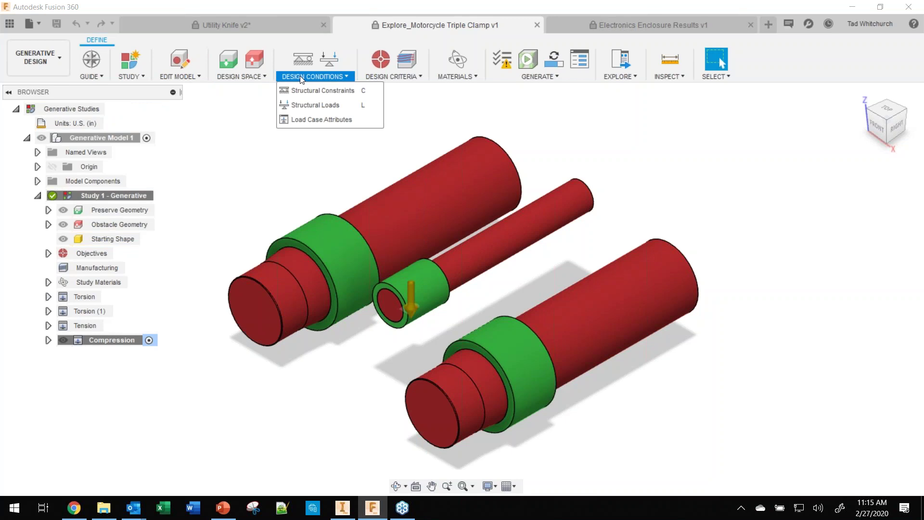
pyautogui.moveTo(385, 79)
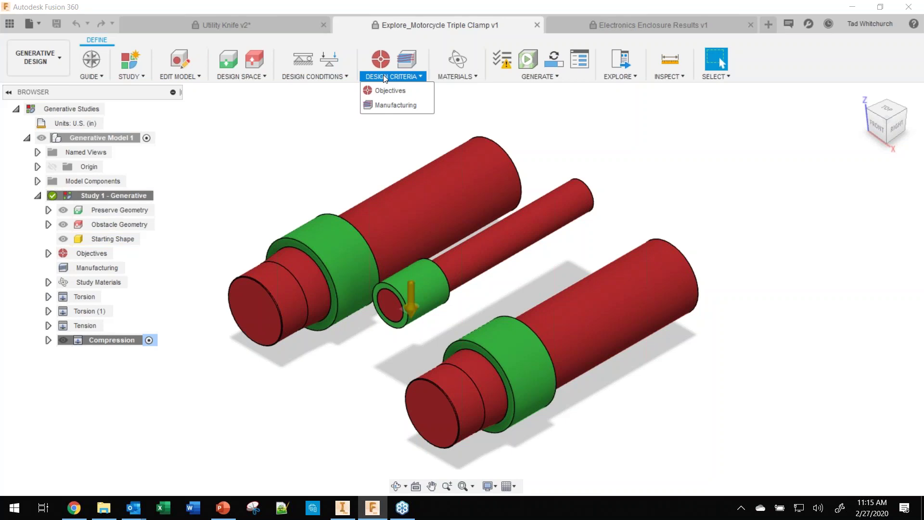
# - Review the generative study's Manufacturing criteria, including the additive and milling configurations, and close them without applying changes
pyautogui.click(389, 105)
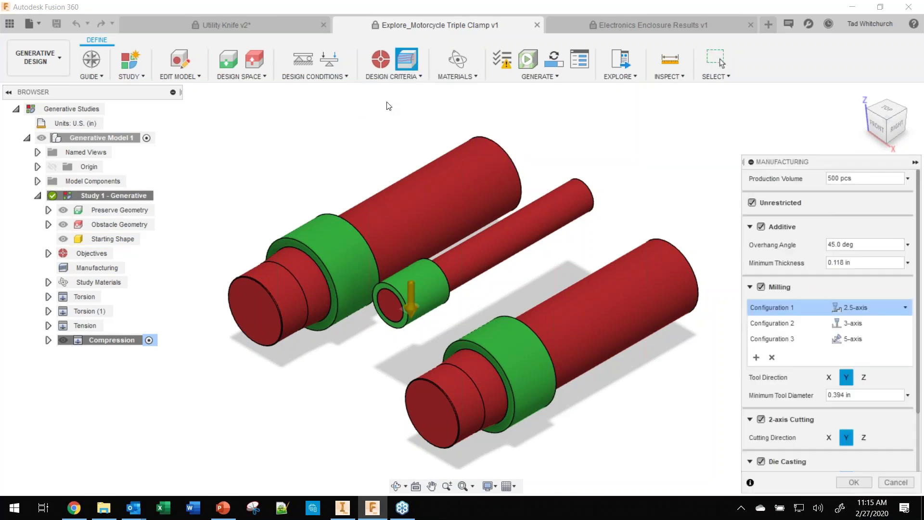
pyautogui.moveTo(850, 163); pyautogui.dragTo(625, 53)
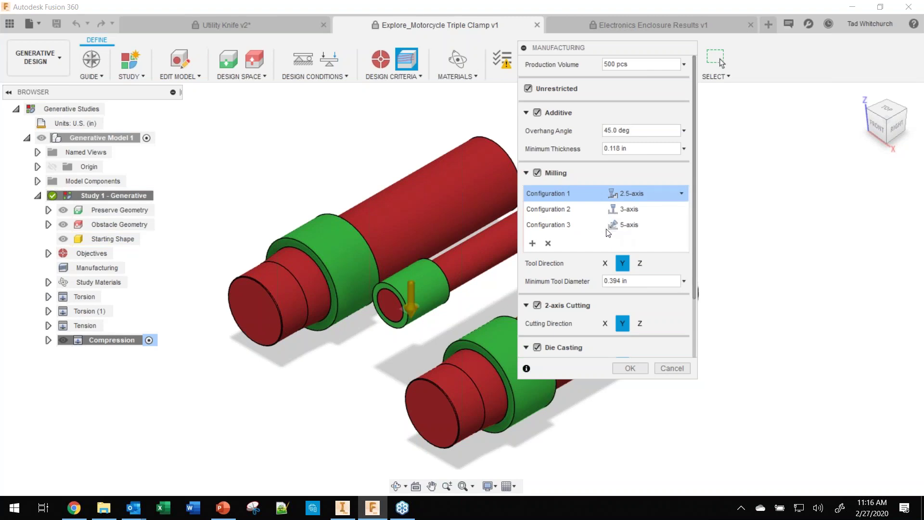
pyautogui.click(680, 370)
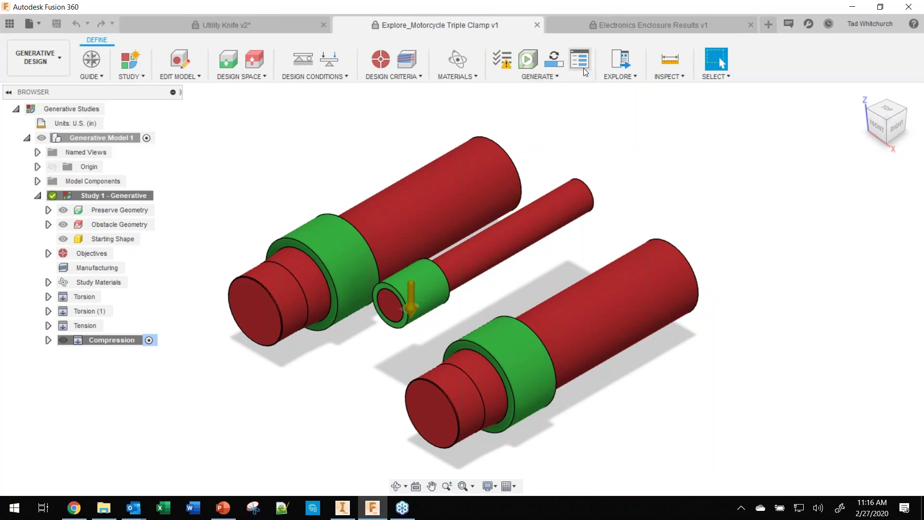
# - Explore the generative outcomes of the triple clamp, sort them by Manufacturing method and look through the groups
pyautogui.click(612, 59)
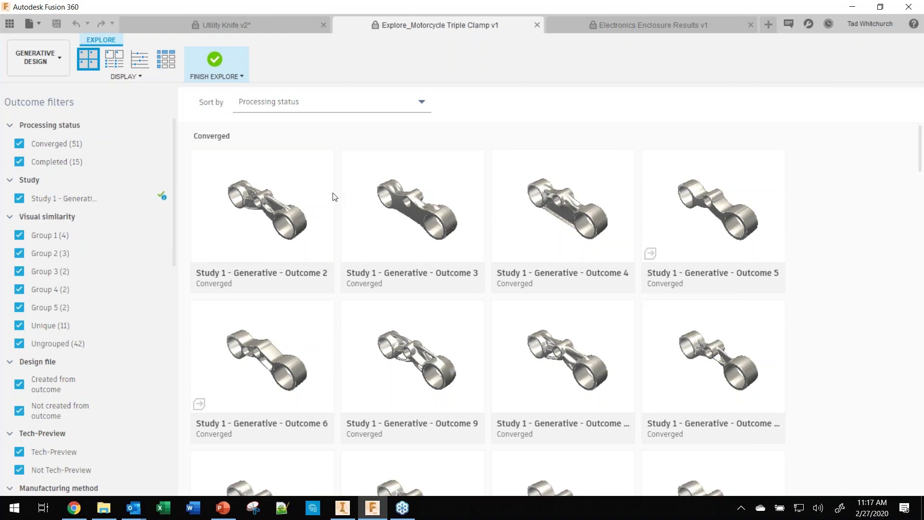
pyautogui.click(313, 104)
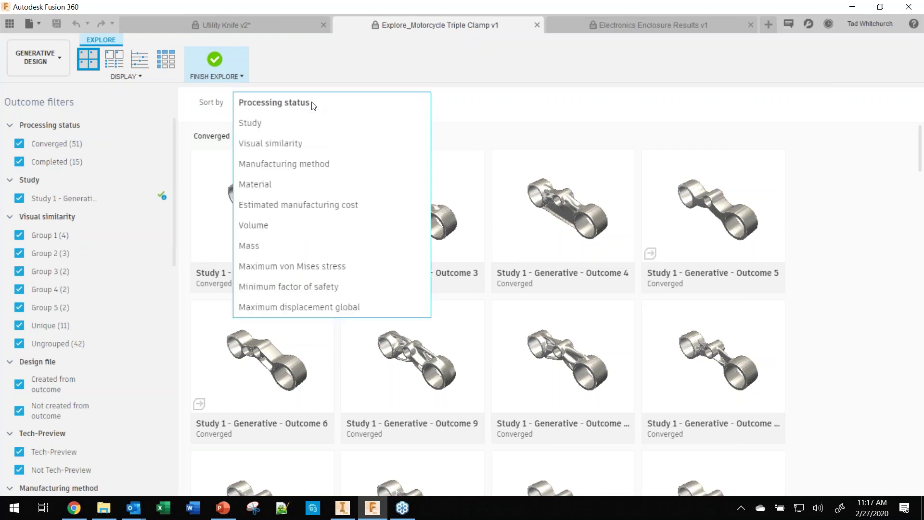
pyautogui.click(313, 164)
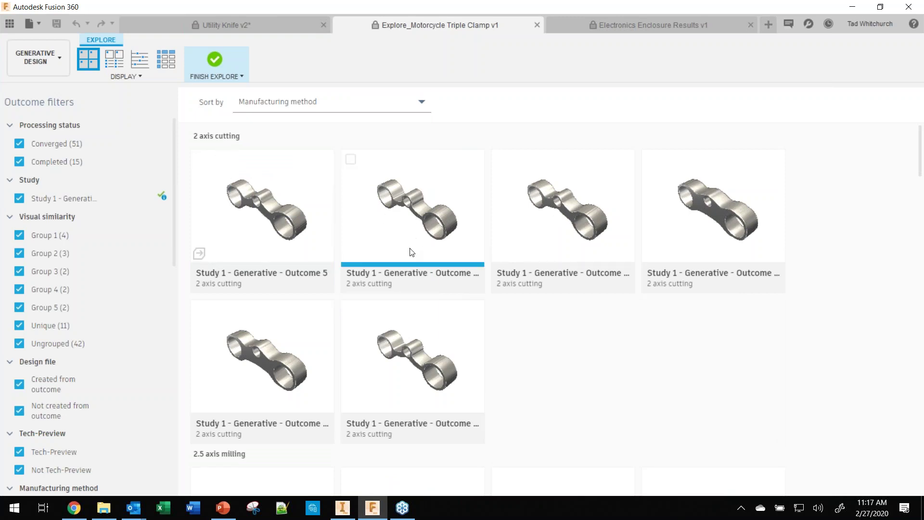
pyautogui.scroll(-6, 411, 253)
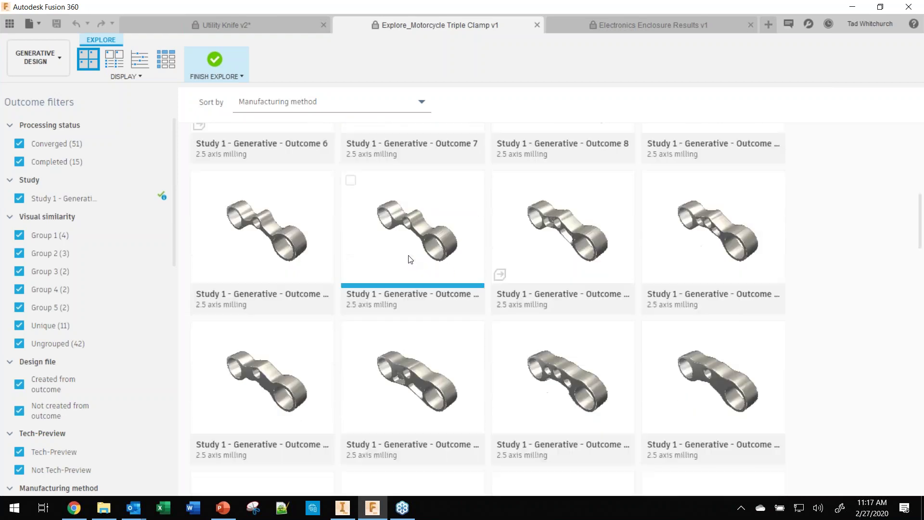
pyautogui.scroll(-3, 410, 260)
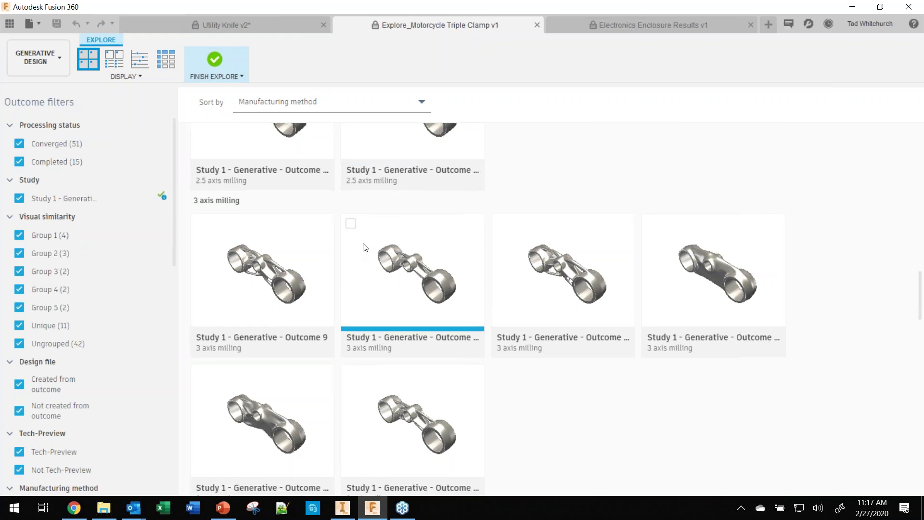
pyautogui.scroll(10, 365, 248)
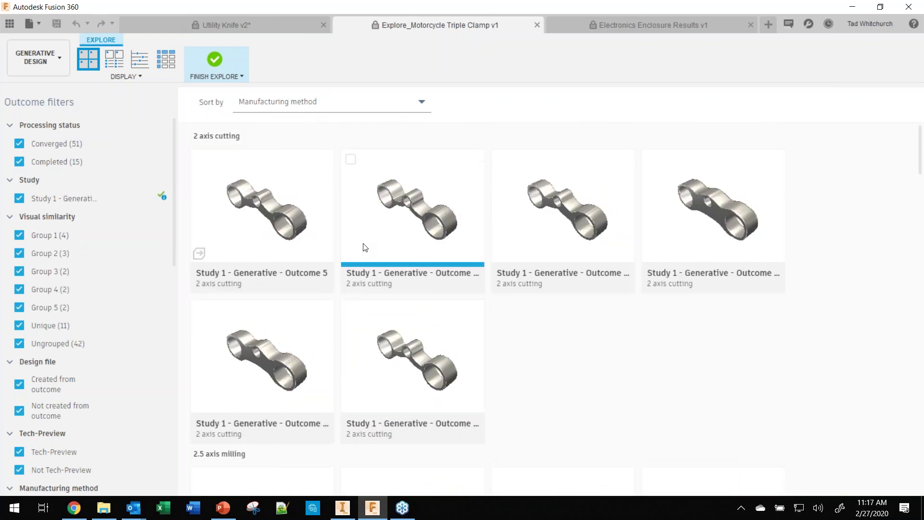
# - Inspect the 2 axis cutting result Outcome 5 in 3D, then leave the outcome view and finish exploring
pyautogui.doubleClick(264, 214)
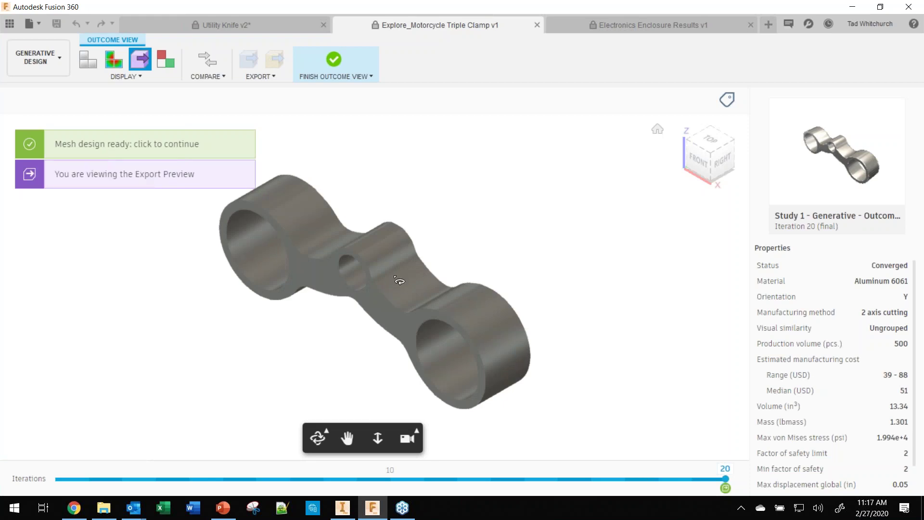
pyautogui.keyDown('shift'); pyautogui.moveTo(375, 281); pyautogui.dragTo(399, 258, button='middle'); pyautogui.keyUp('shift')
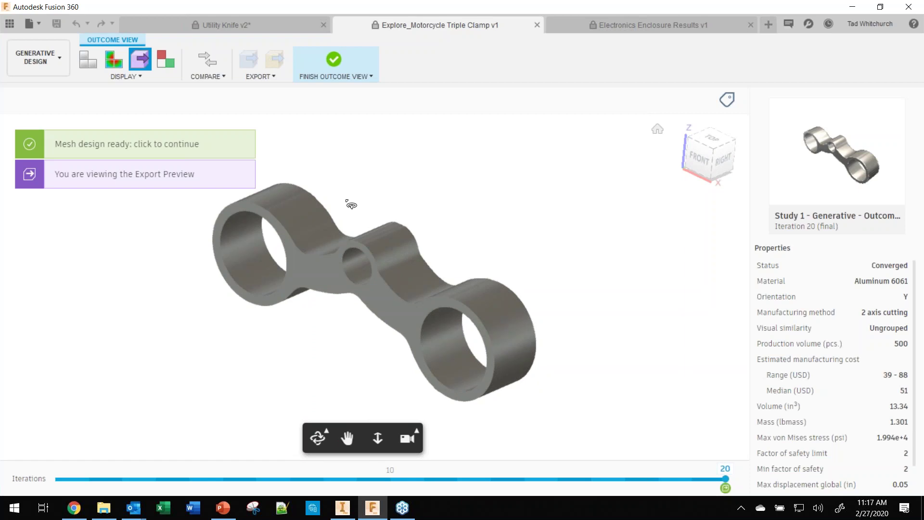
pyautogui.click(333, 60)
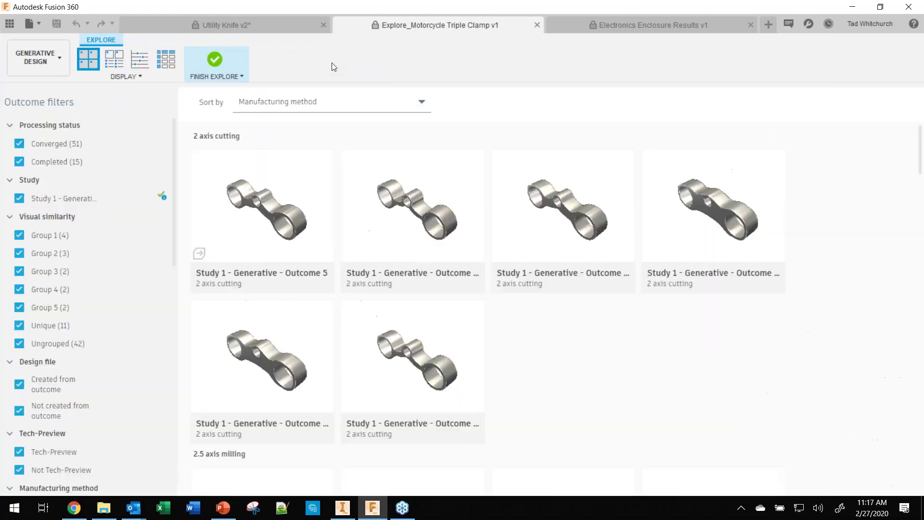
pyautogui.click(213, 60)
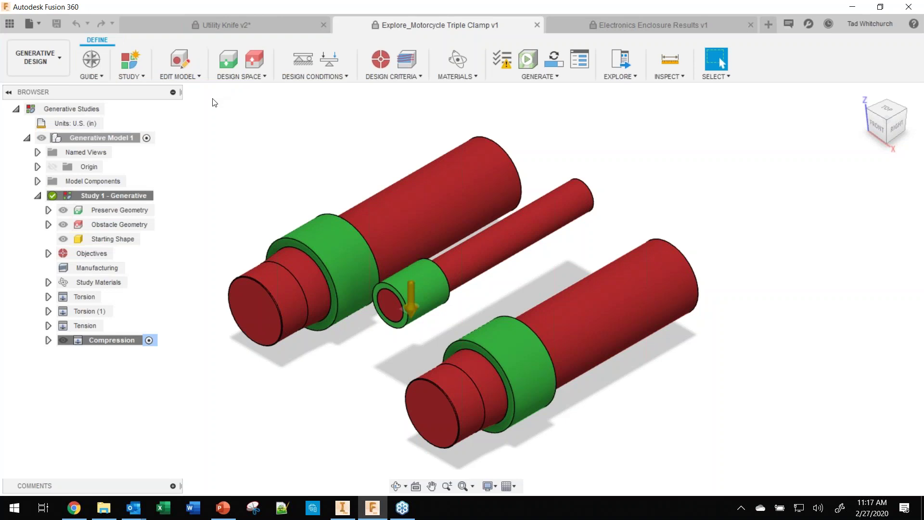
# - Switch to the Utility Knife design and change to the Render workspace
pyautogui.click(238, 24)
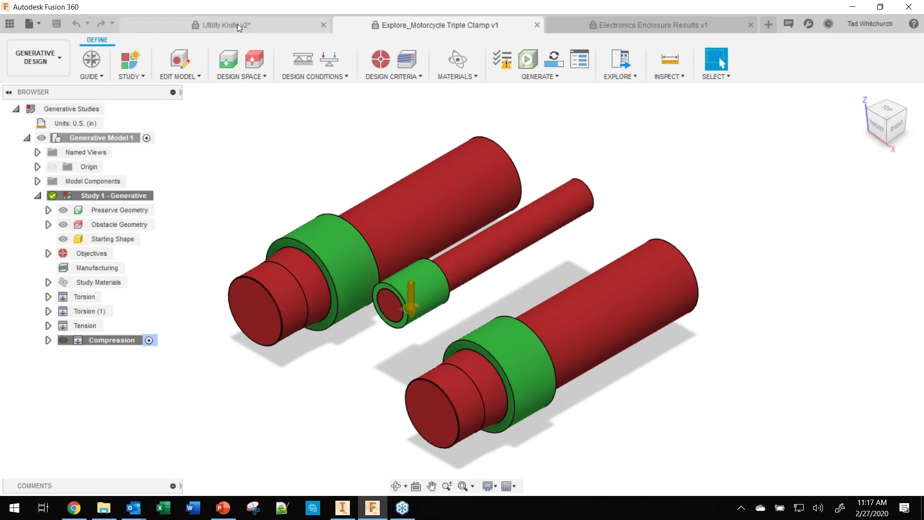
pyautogui.click(38, 58)
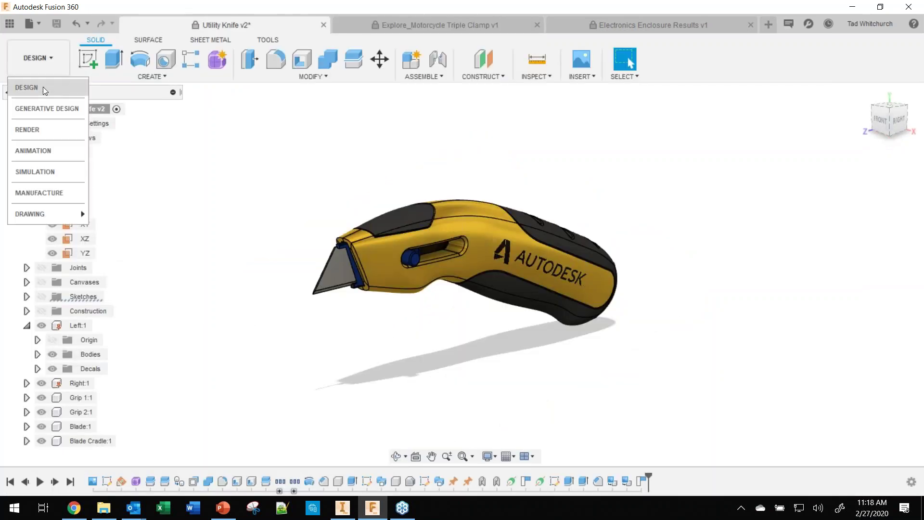
pyautogui.click(27, 131)
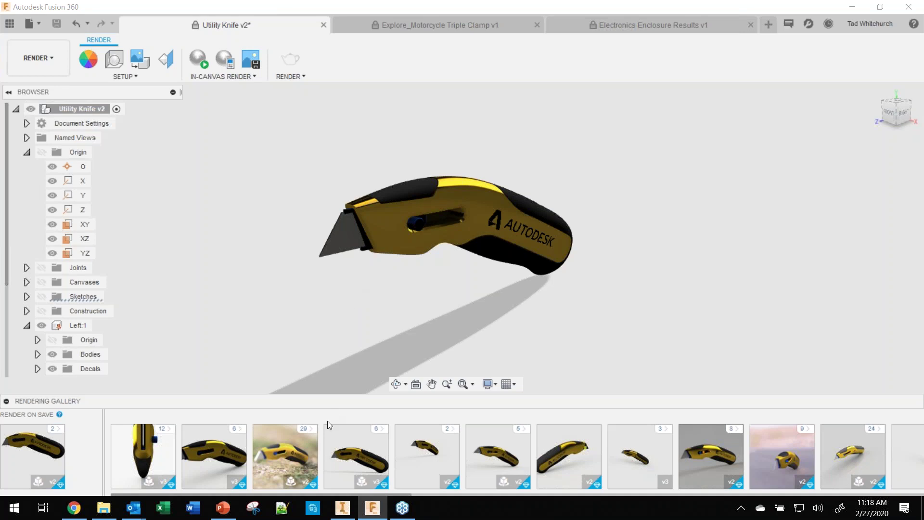
# - Browse the Utility Knife's rendering gallery and open the bright, white-background rendering in the larger preview
pyautogui.moveTo(285, 456)
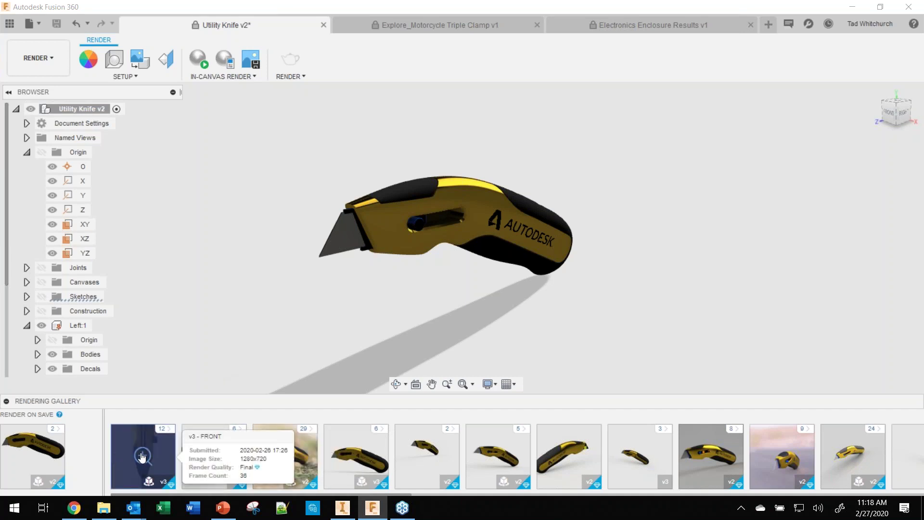
pyautogui.moveTo(225, 462)
pyautogui.hscroll(3, 225, 462)
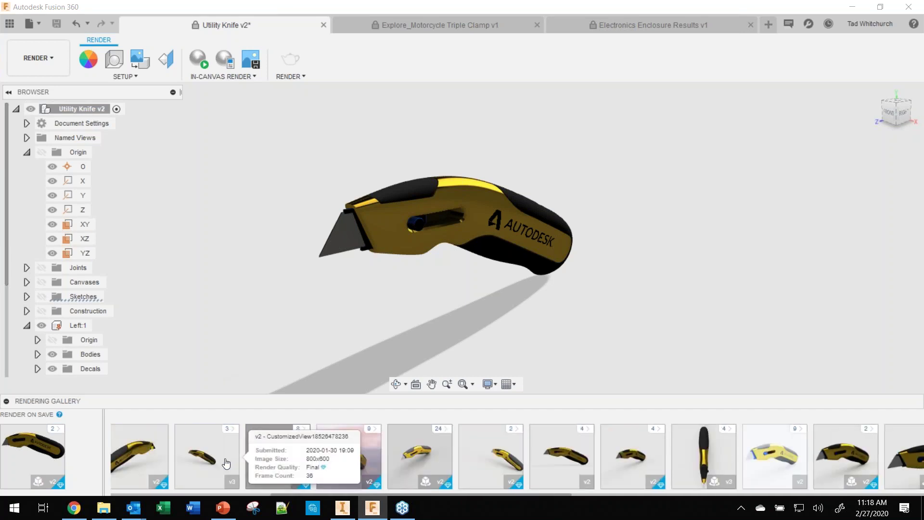
pyautogui.hscroll(2, 225, 463)
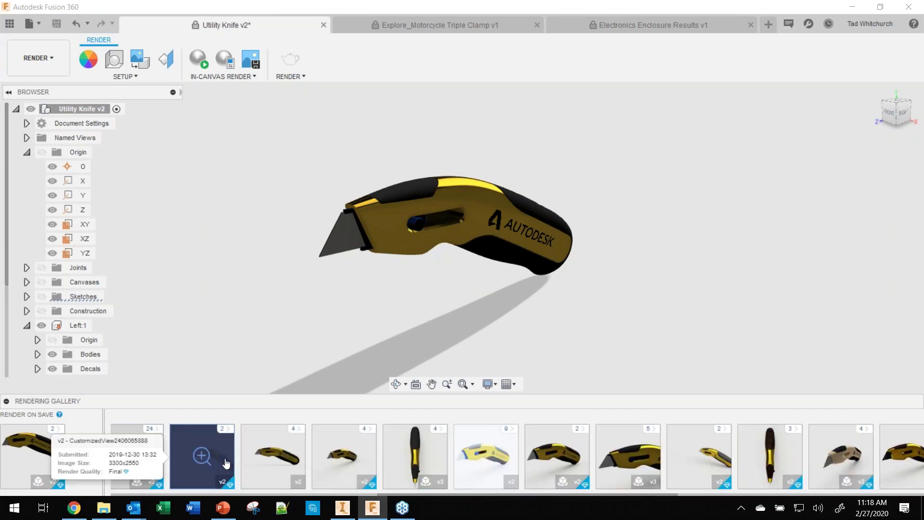
pyautogui.click(479, 455)
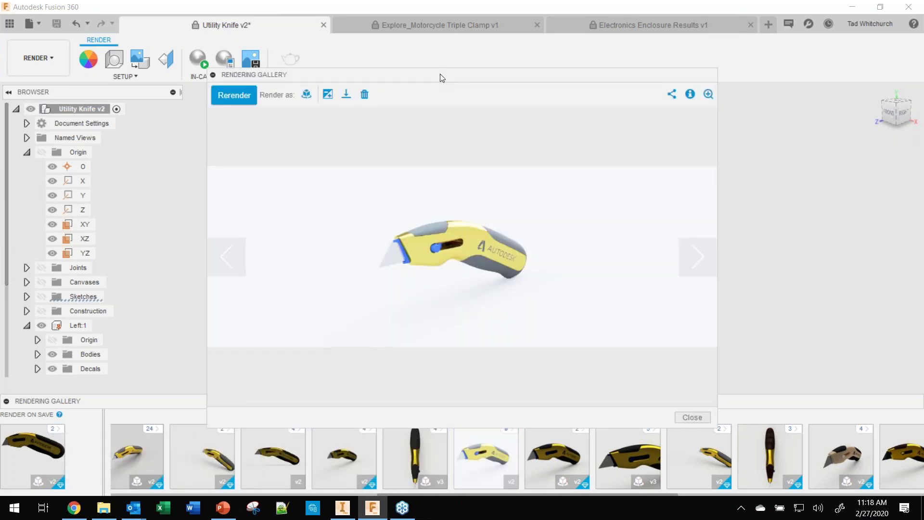
pyautogui.moveTo(440, 74); pyautogui.dragTo(386, 52)
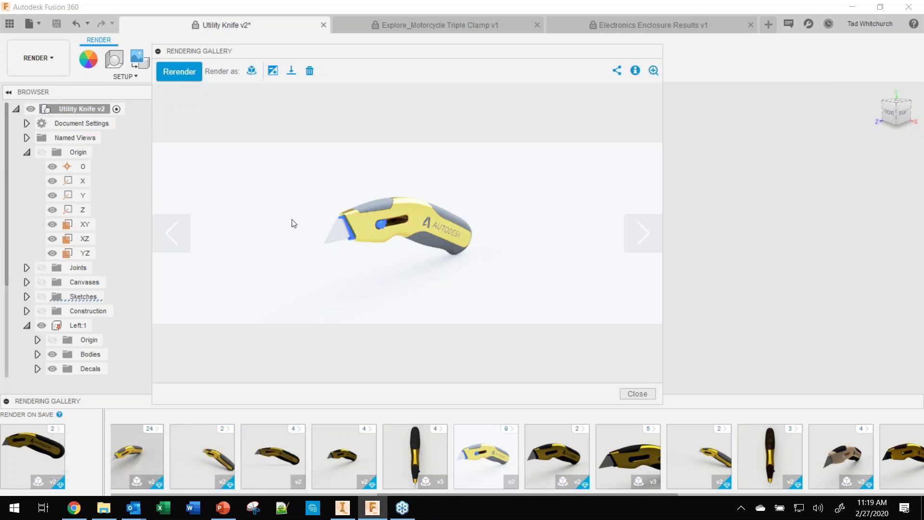
# - Step through the neighbouring renderings of the knife in the gallery preview, including its turntable animation
pyautogui.click(642, 231)
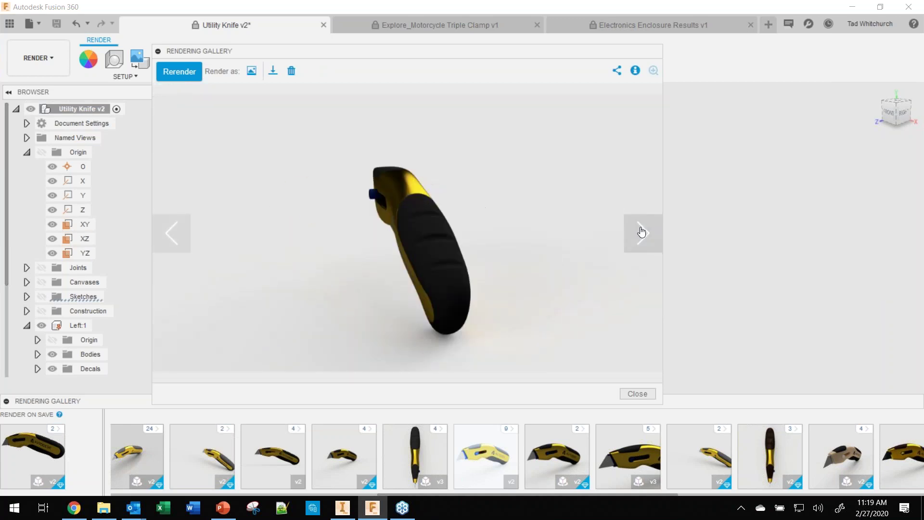
pyautogui.click(642, 232)
pyautogui.click(641, 232)
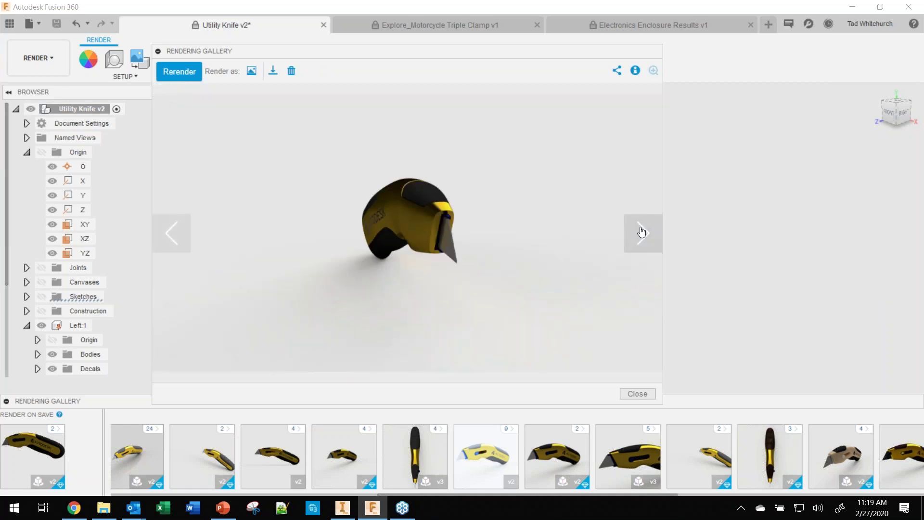
pyautogui.click(641, 232)
pyautogui.click(637, 231)
pyautogui.click(637, 231)
pyautogui.click(638, 244)
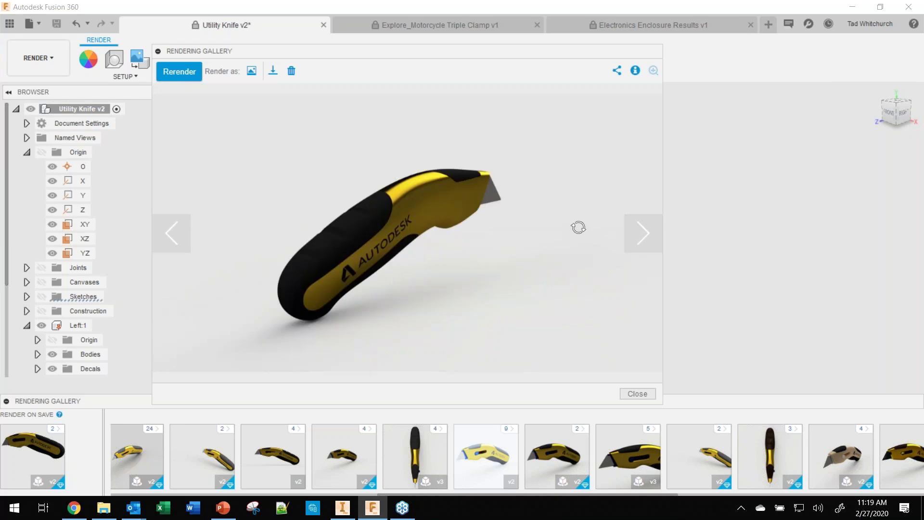
# - Review the turntable download formats and the Print sizes for a still-image render, and close the gallery preview without rendering
pyautogui.click(273, 70)
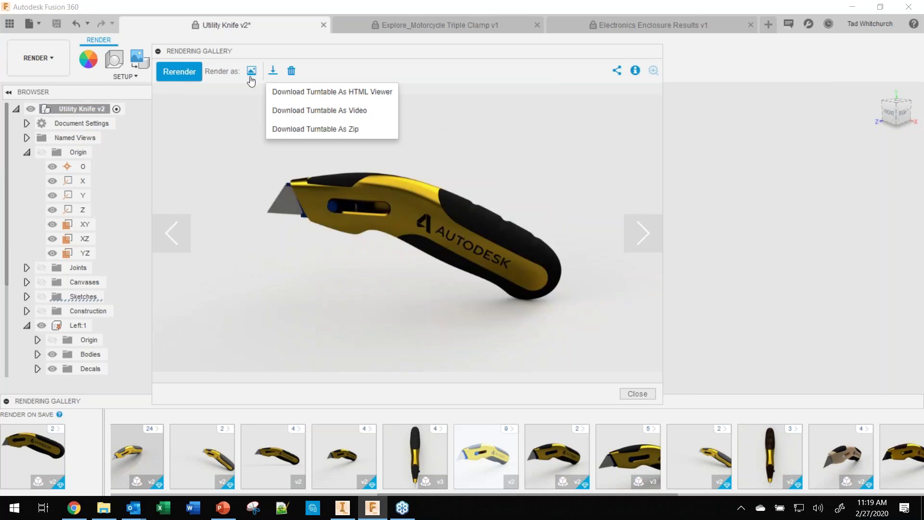
pyautogui.click(250, 75)
pyautogui.click(252, 73)
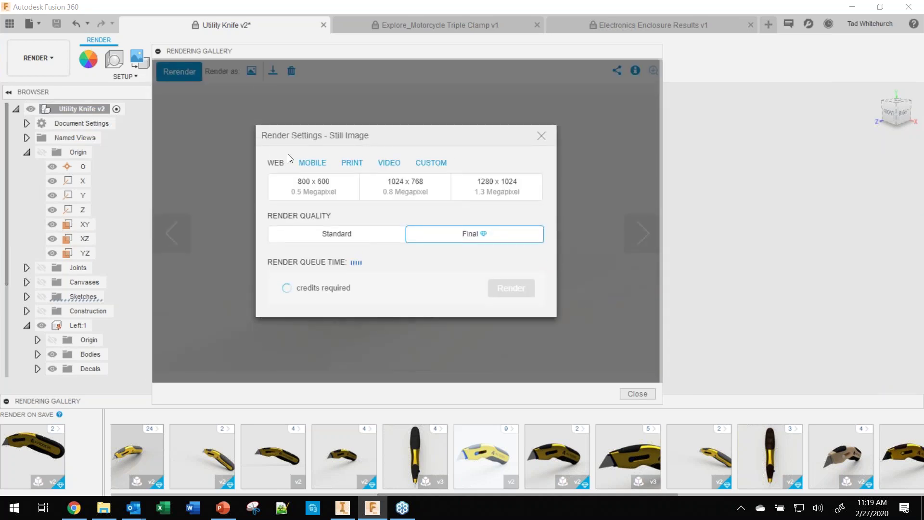
pyautogui.click(352, 163)
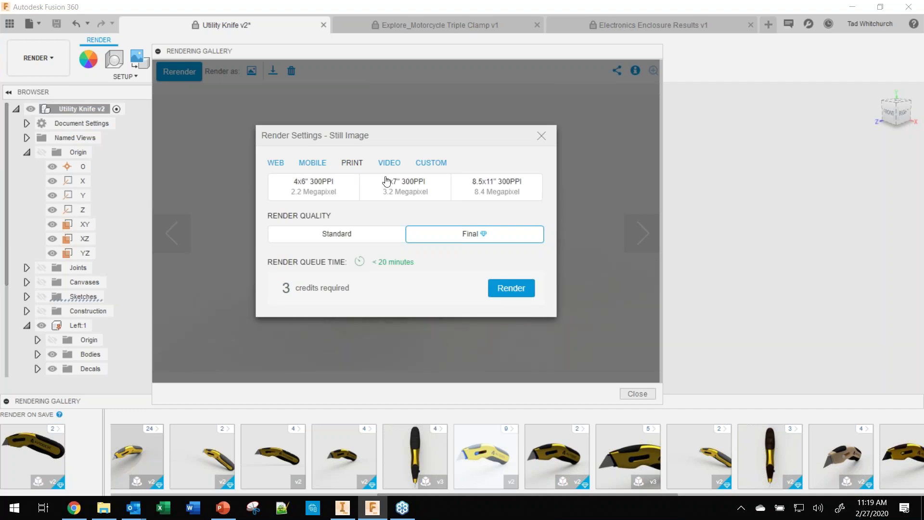
pyautogui.click(375, 117)
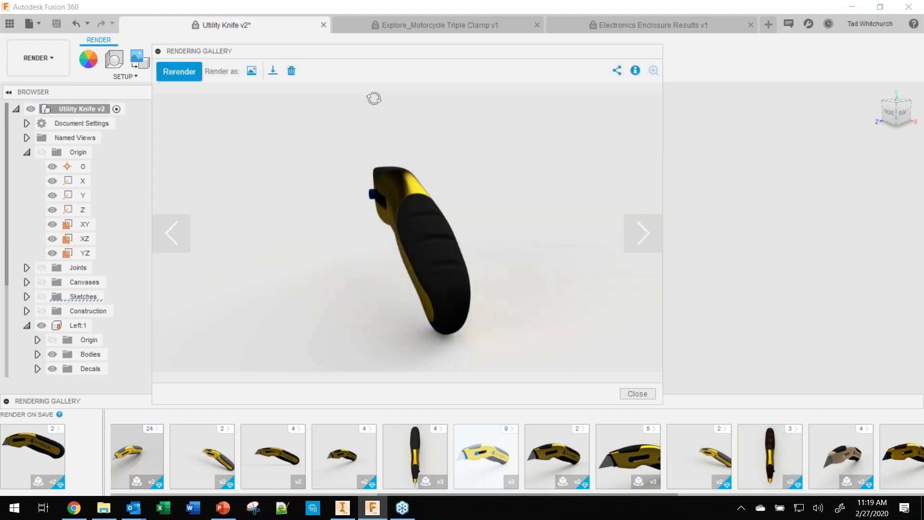
pyautogui.click(252, 71)
pyautogui.click(360, 146)
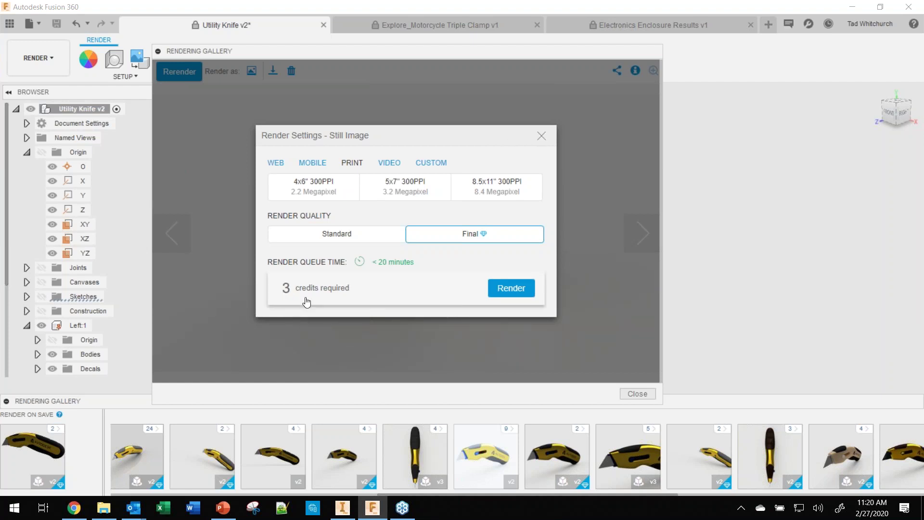
pyautogui.click(541, 135)
pyautogui.moveTo(400, 101); pyautogui.dragTo(554, 125)
pyautogui.click(637, 394)
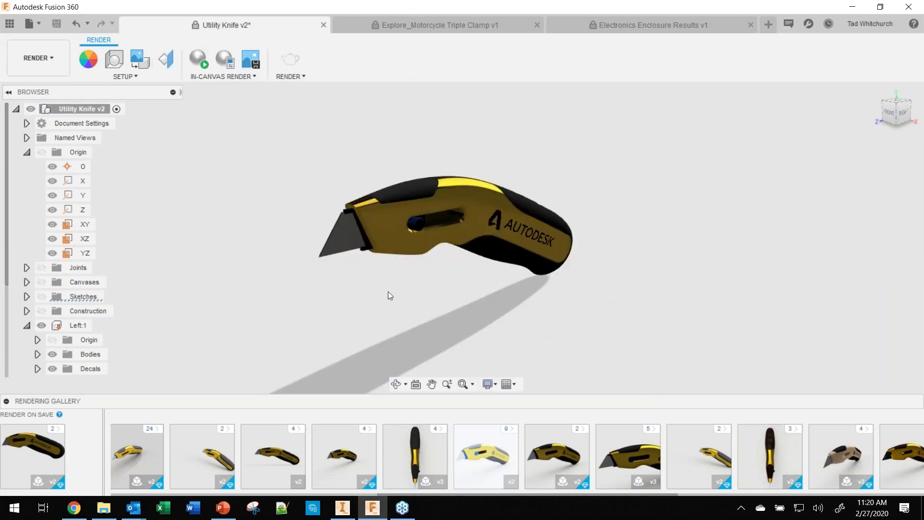
# - Change from the Render workspace to the Animation workspace
pyautogui.click(39, 61)
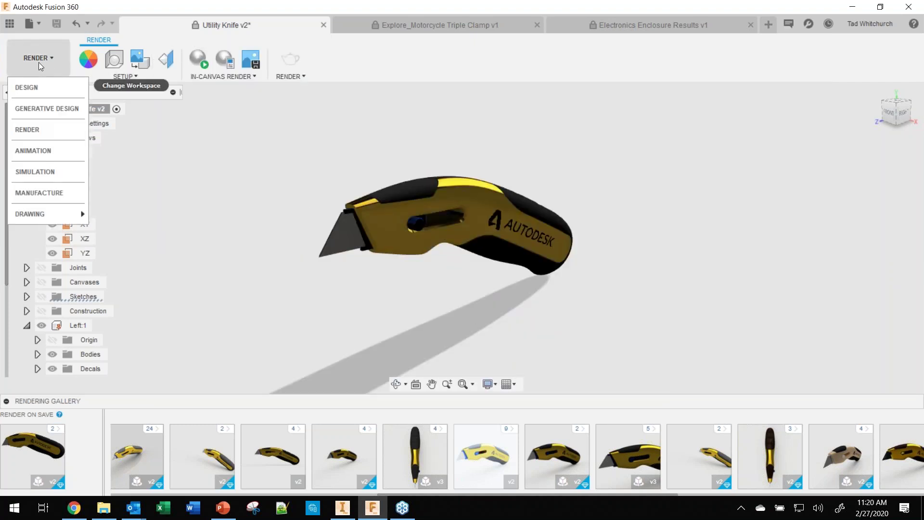
pyautogui.click(29, 151)
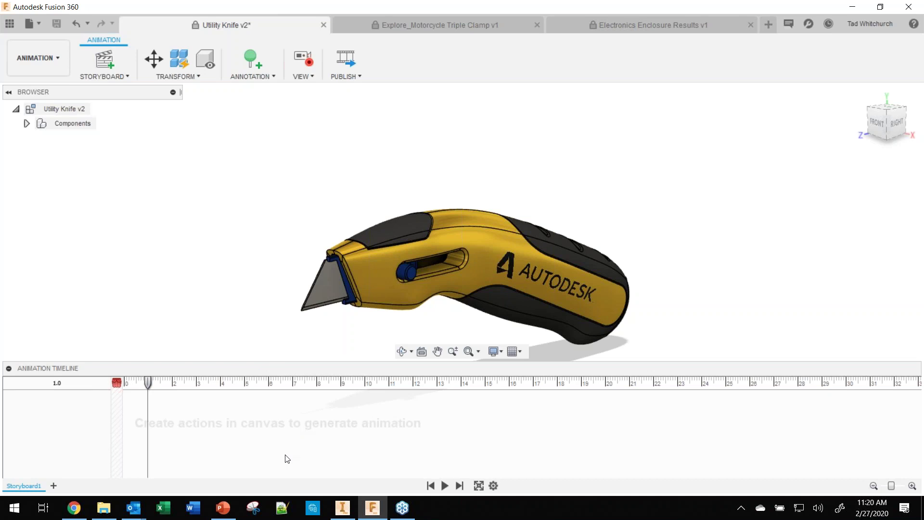
pyautogui.moveTo(422, 283); pyautogui.dragTo(420, 257, button='middle')
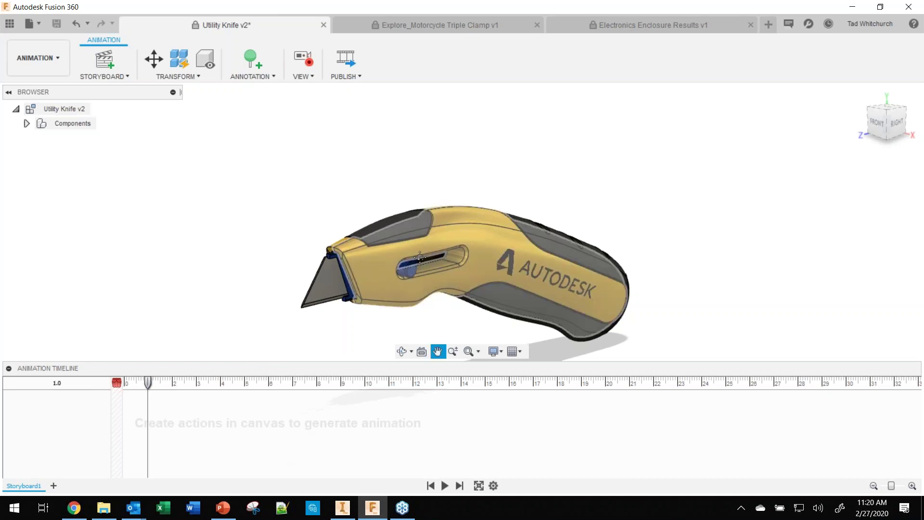
pyautogui.scroll(-6, 411, 217)
pyautogui.scroll(-2, 409, 209)
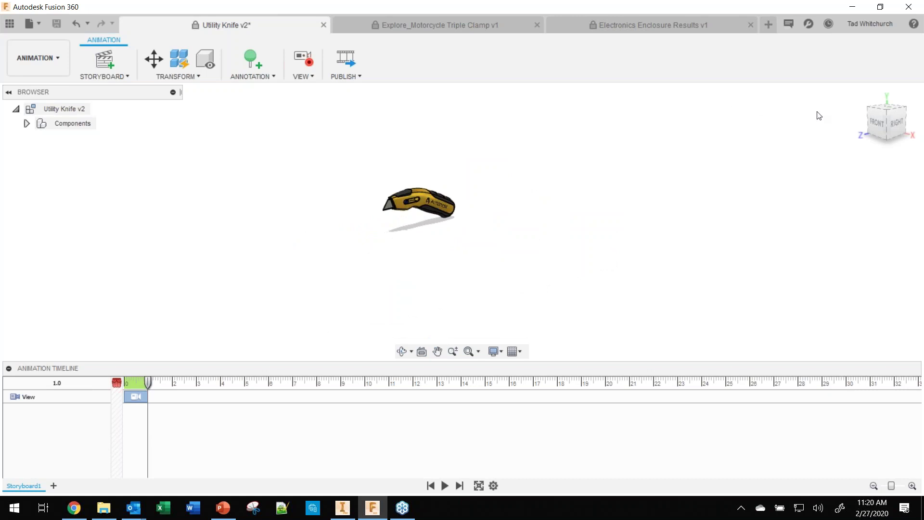
pyautogui.click(889, 126)
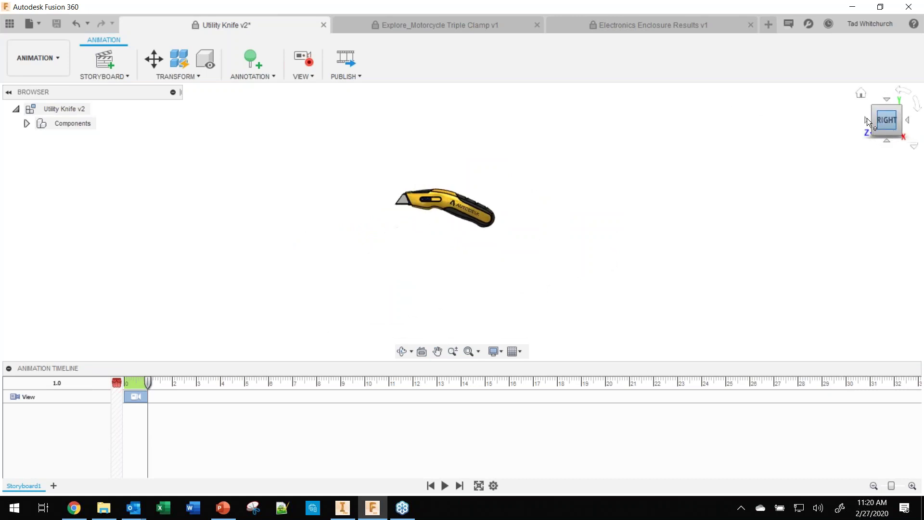
pyautogui.moveTo(505, 237); pyautogui.dragTo(501, 169, button='middle')
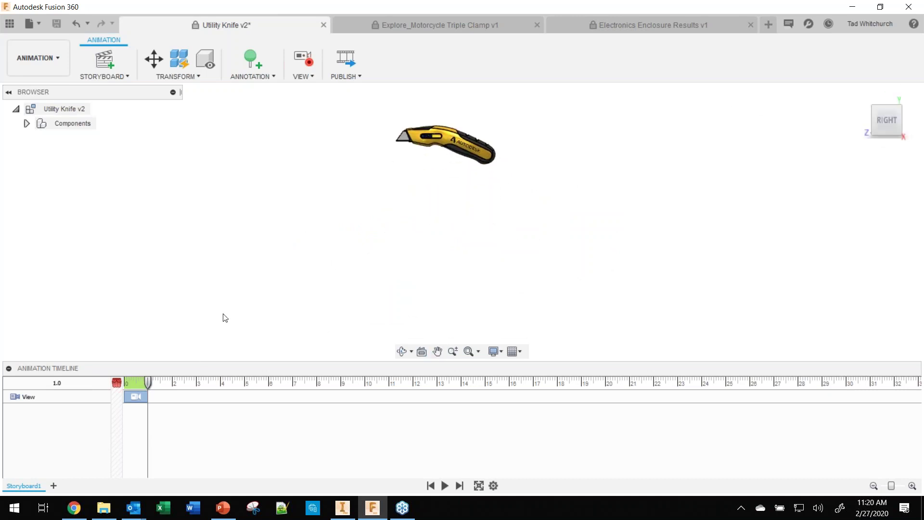
pyautogui.moveTo(147, 383); pyautogui.dragTo(121, 385)
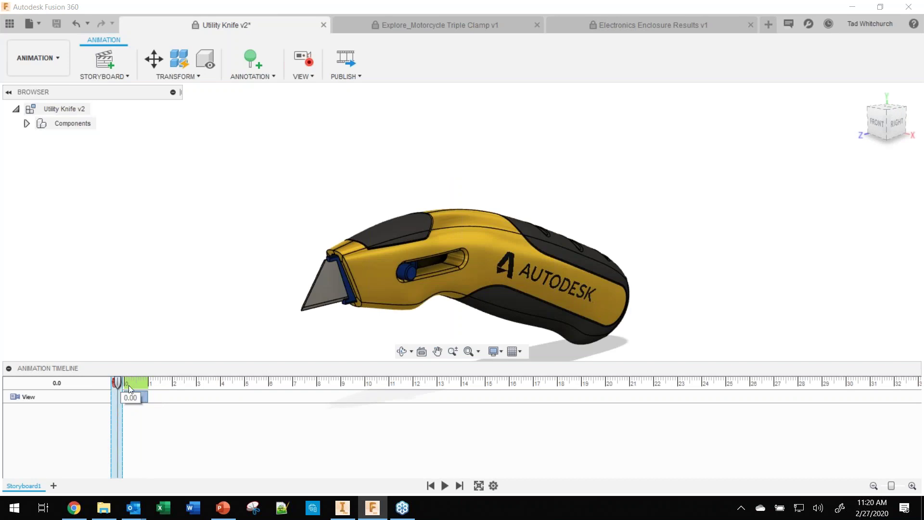
pyautogui.rightClick(146, 400)
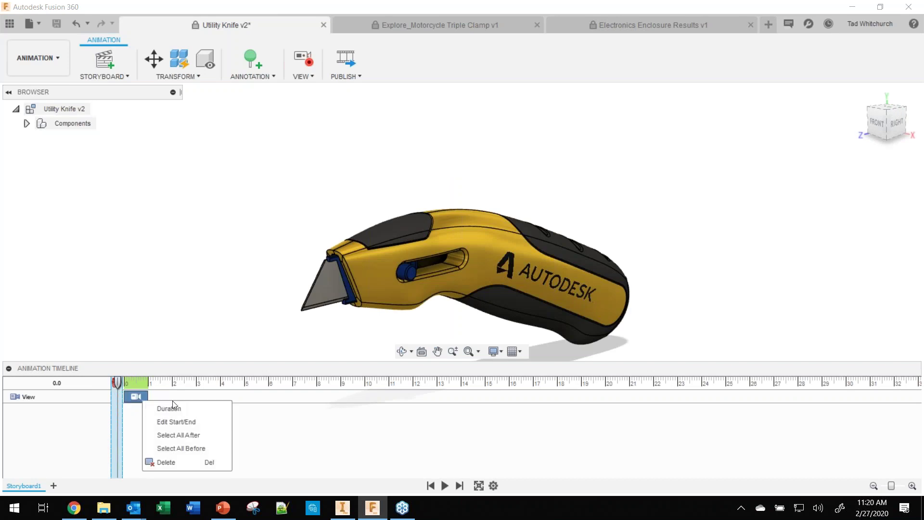
pyautogui.click(187, 462)
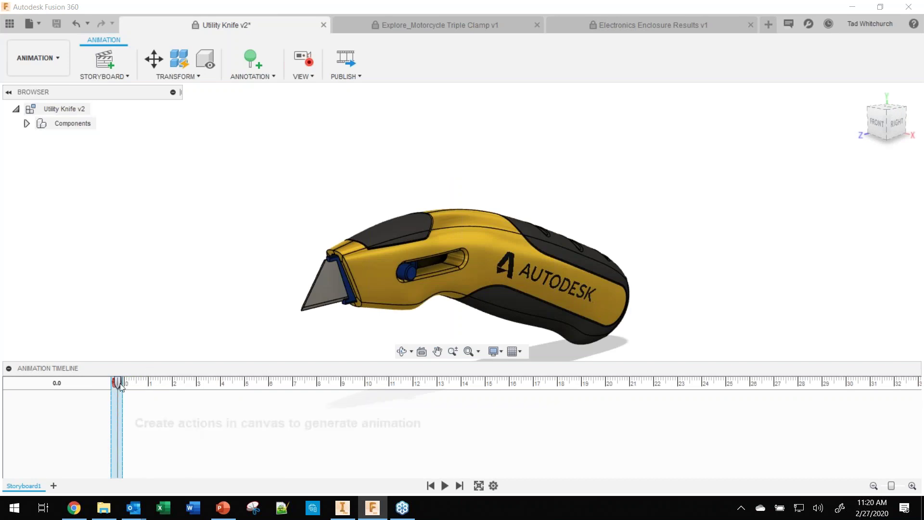
# - Record a camera move from a smaller Right view at the start to the Home view at 2.2 seconds, and play it
pyautogui.scroll(-5, 421, 229)
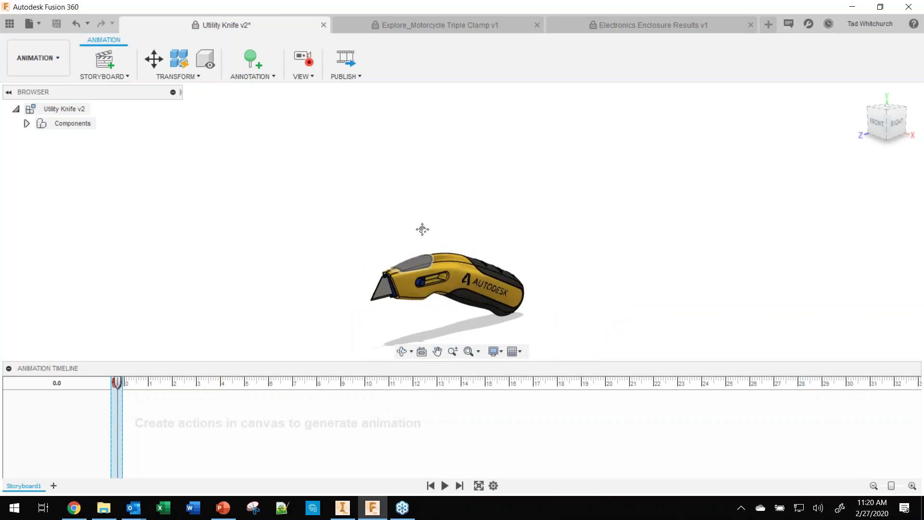
pyautogui.moveTo(421, 229); pyautogui.dragTo(409, 128, button='middle')
pyautogui.click(897, 126)
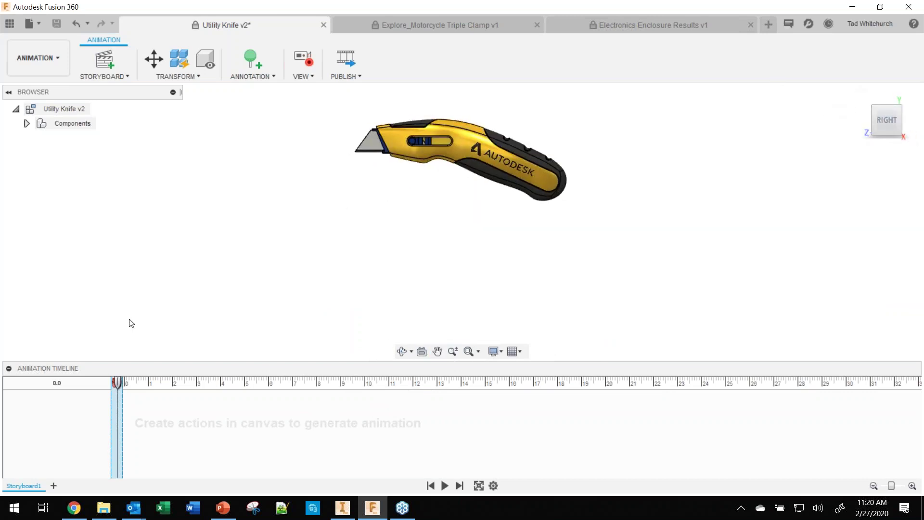
pyautogui.moveTo(117, 383); pyautogui.dragTo(177, 391)
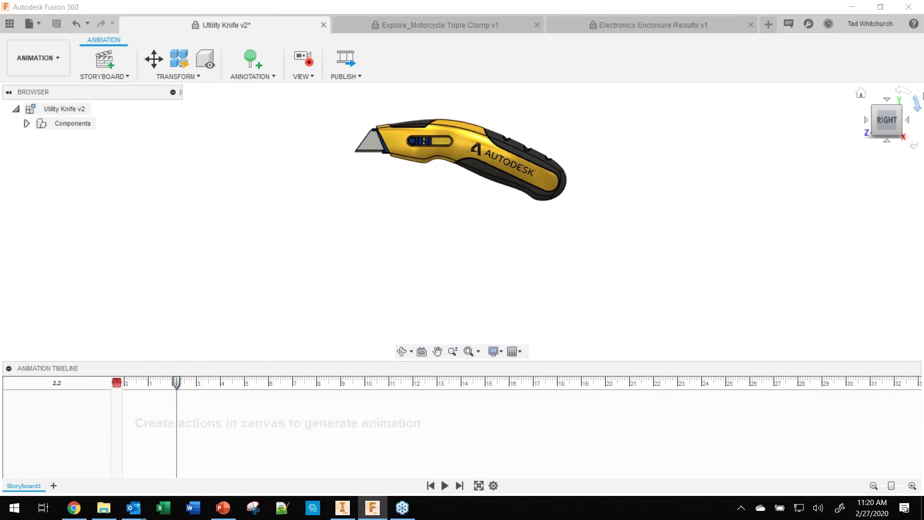
pyautogui.click(862, 94)
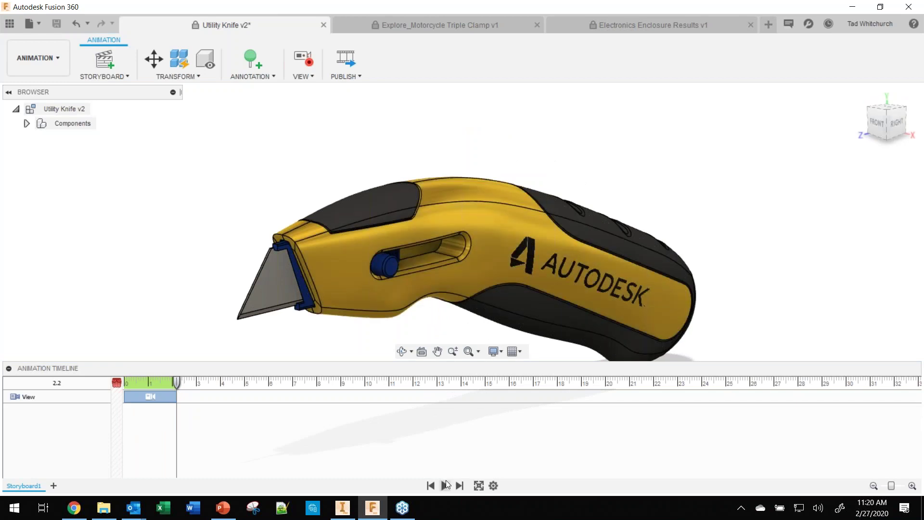
pyautogui.click(445, 486)
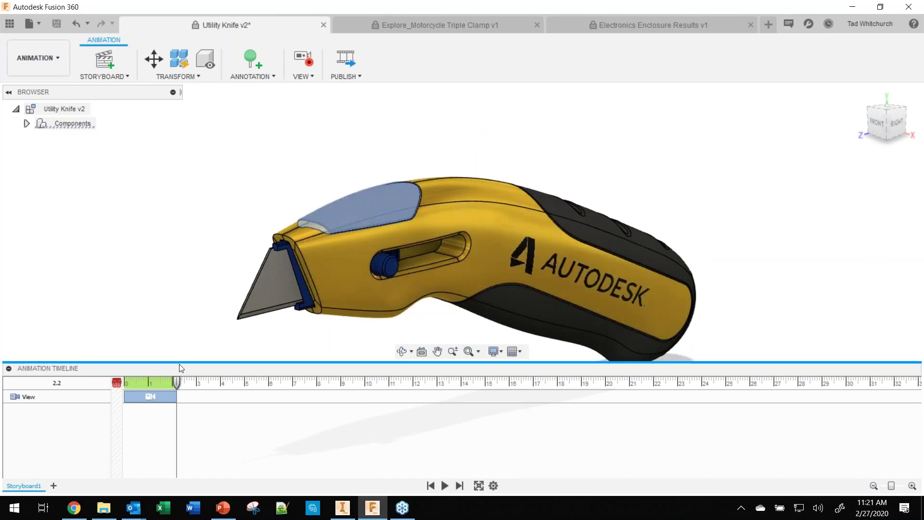
# - At 4.3 seconds on the animation timeline, transform the upper front grip (Grip 2) straight up off the knife body
pyautogui.moveTo(177, 383); pyautogui.dragTo(227, 383)
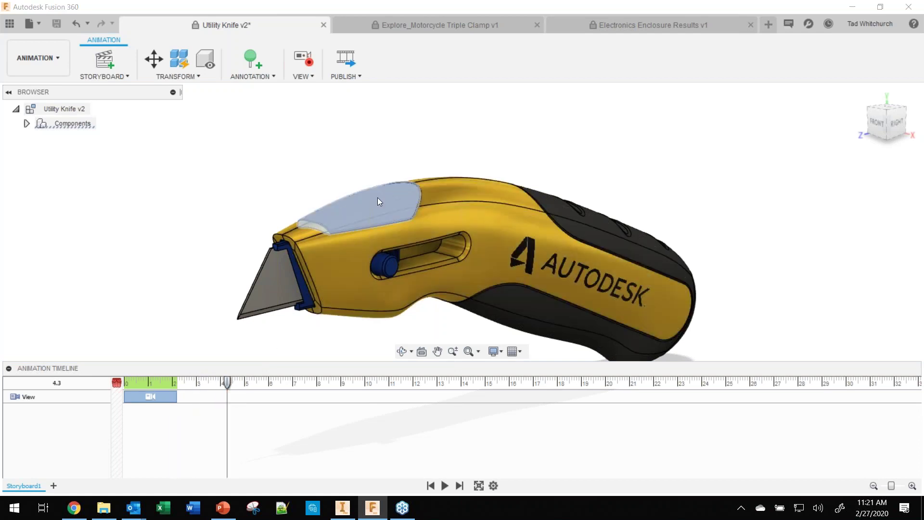
pyautogui.rightClick(378, 197)
pyautogui.click(326, 214)
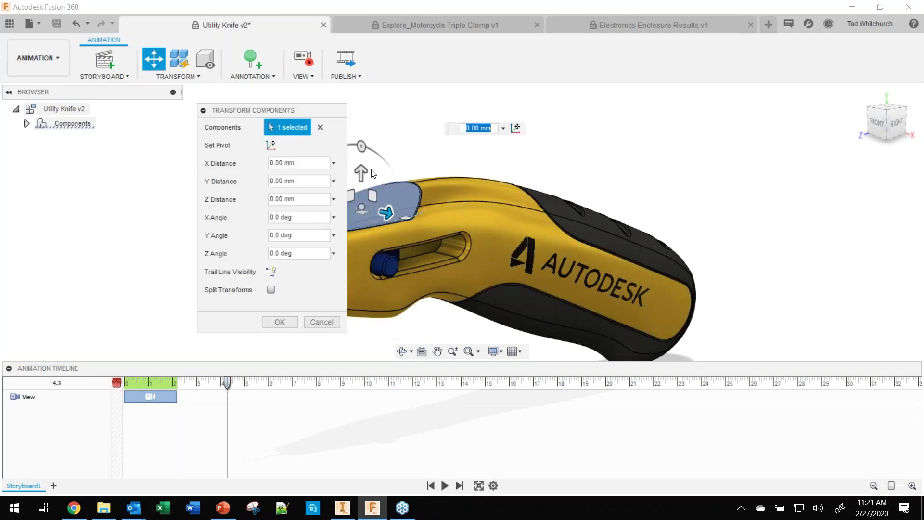
pyautogui.moveTo(362, 175); pyautogui.dragTo(360, 117)
pyautogui.click(279, 322)
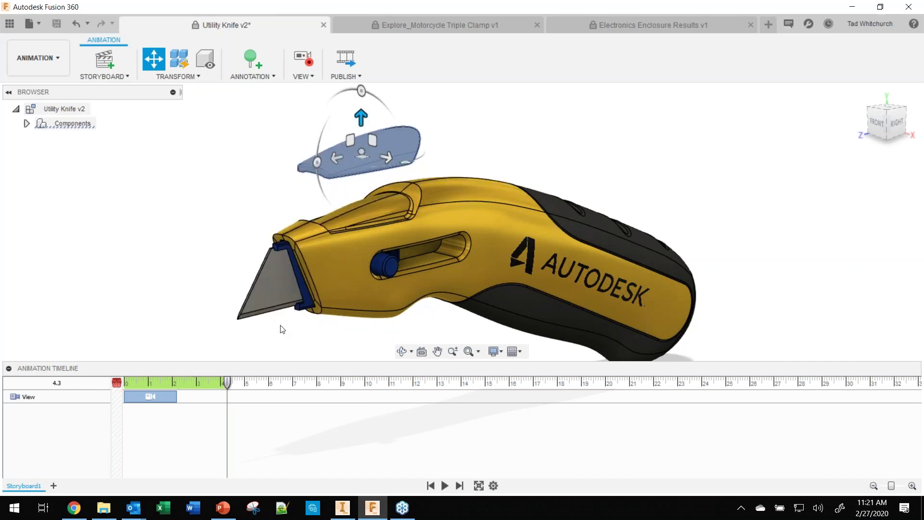
# - At 6.3 seconds on the animation timeline, hide the knife body's near half (Left)
pyautogui.moveTo(228, 383); pyautogui.dragTo(276, 388)
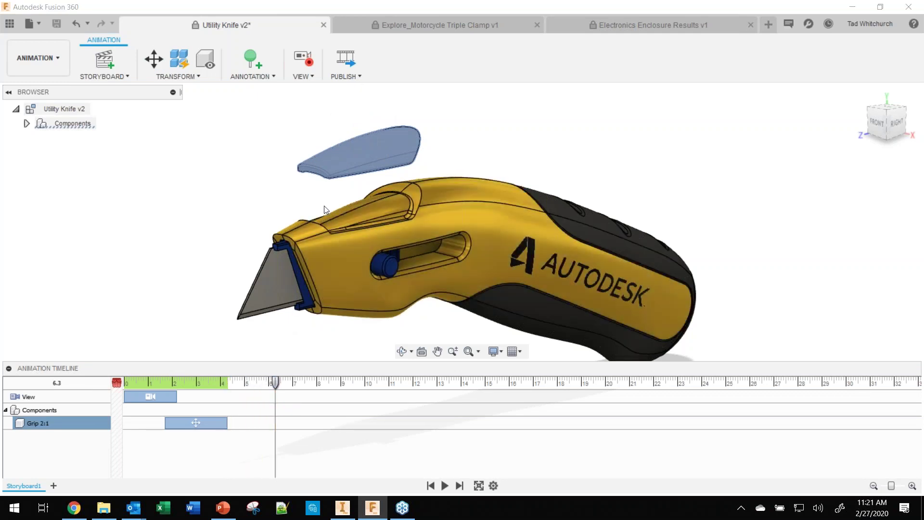
pyautogui.click(351, 258)
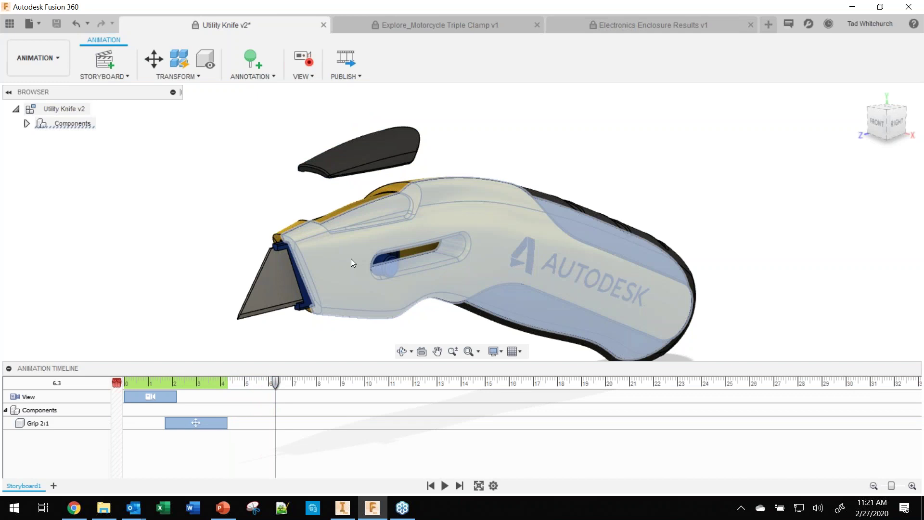
pyautogui.rightClick(350, 258)
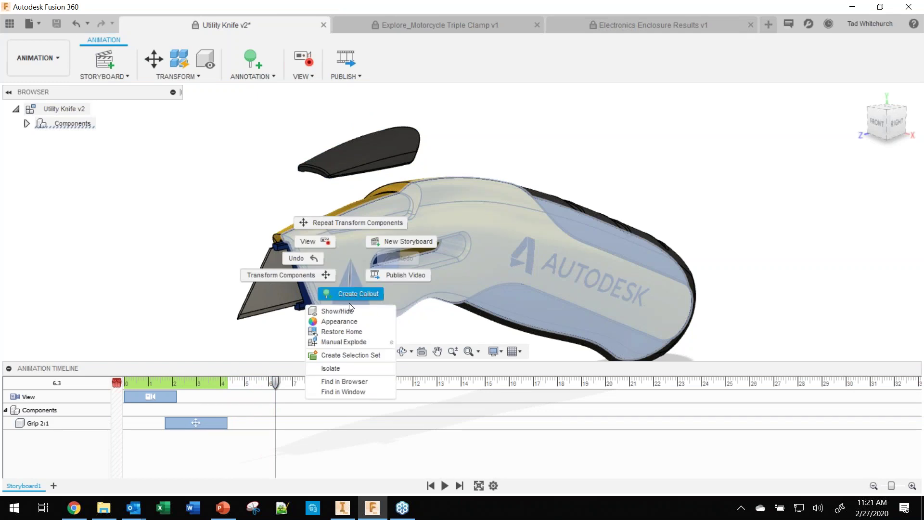
pyautogui.click(337, 311)
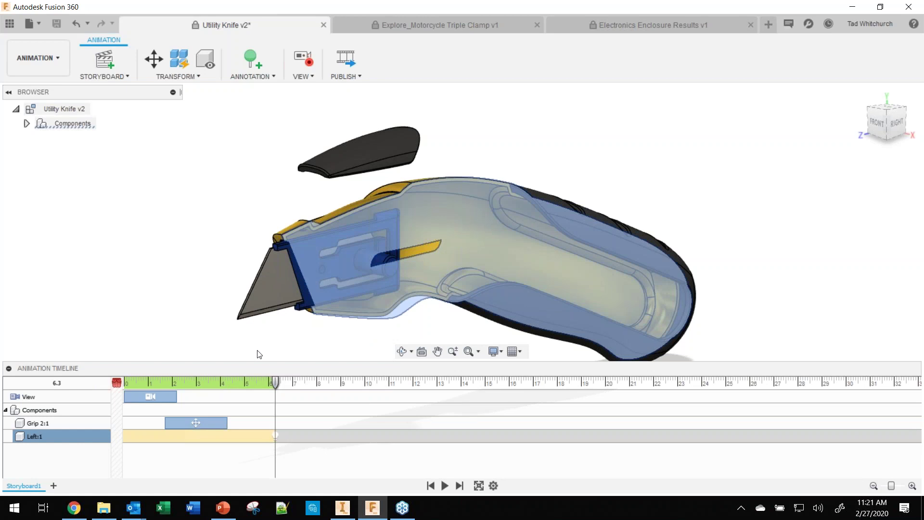
# - At 8.9 seconds on the animation timeline, transform the blade and blade cradle 50 mm along Z, out of the knife's front
pyautogui.moveTo(276, 385); pyautogui.dragTo(339, 392)
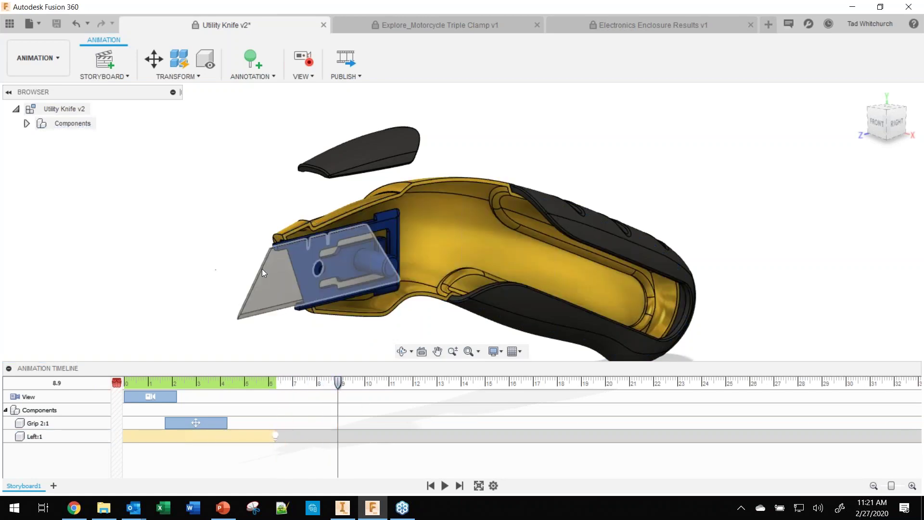
pyautogui.click(388, 228)
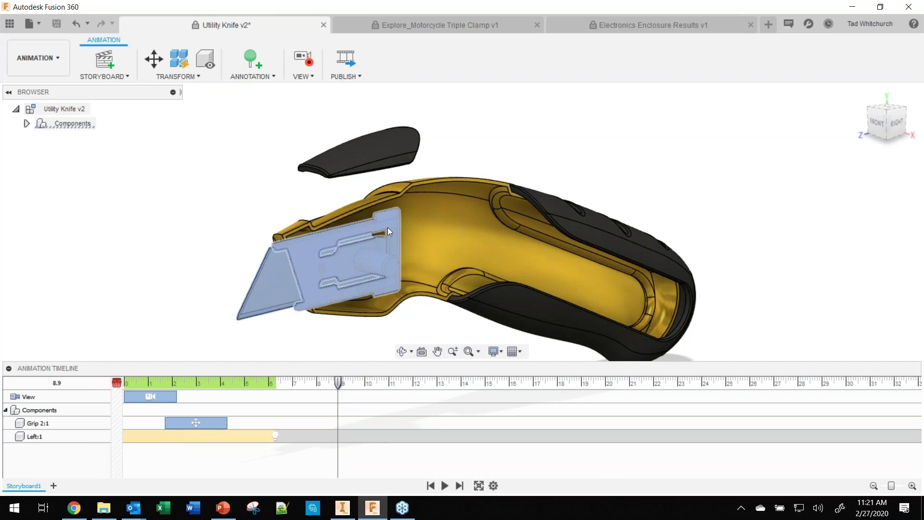
pyautogui.rightClick(330, 250)
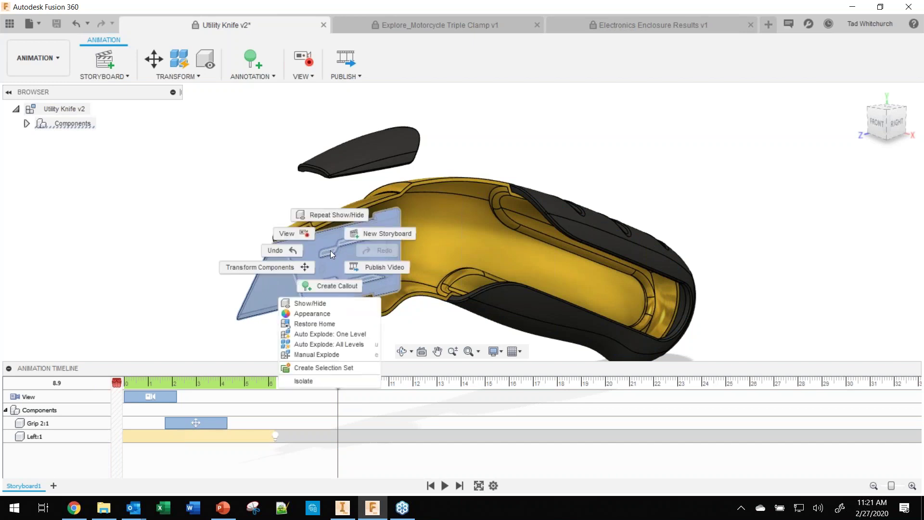
pyautogui.click(269, 264)
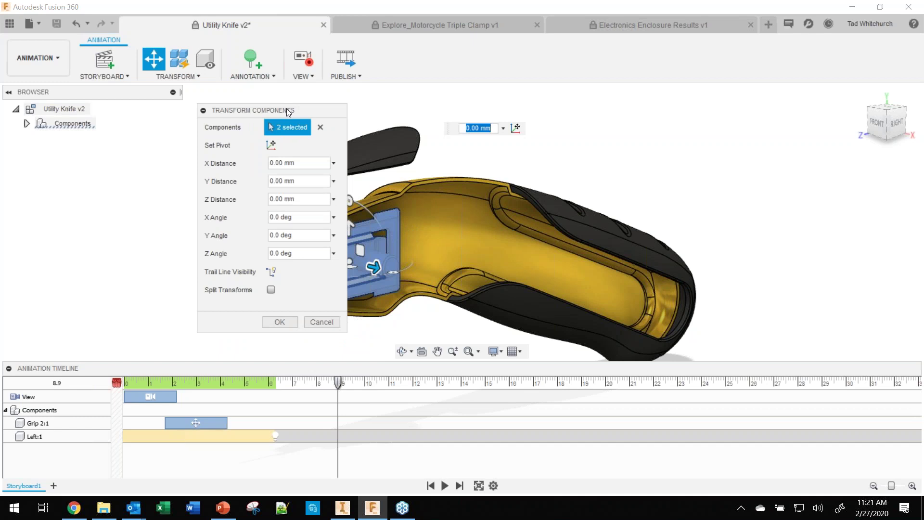
pyautogui.moveTo(290, 107); pyautogui.dragTo(483, 104)
pyautogui.moveTo(601, 99); pyautogui.dragTo(621, 96)
pyautogui.moveTo(323, 268); pyautogui.dragTo(140, 311)
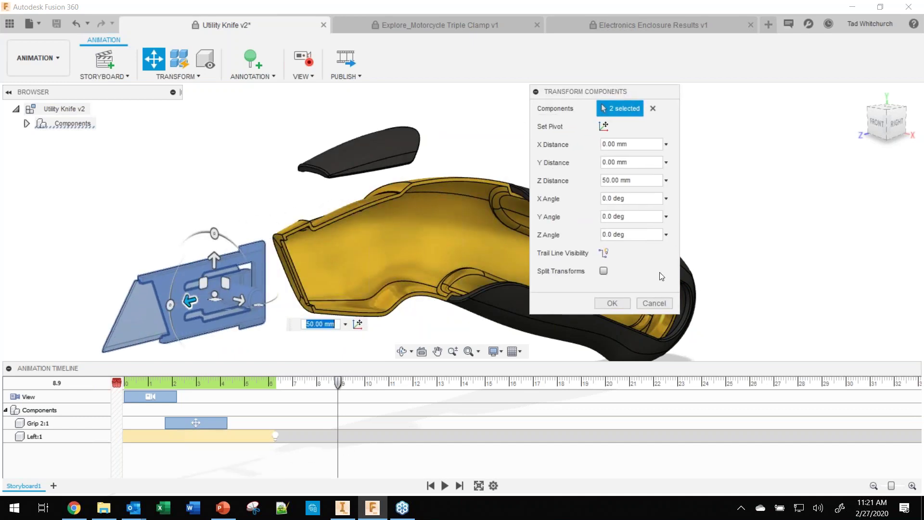
pyautogui.click(617, 301)
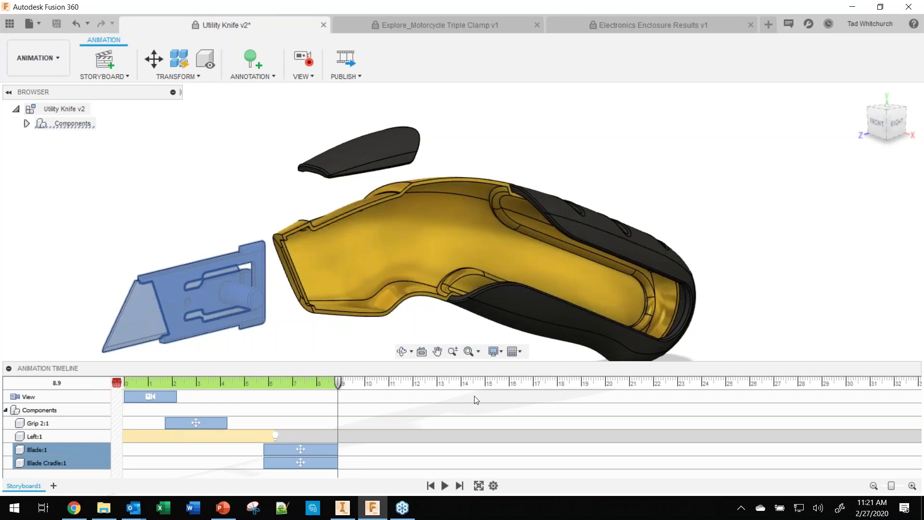
# - Rewind the storyboard to the start, clear the selection and play the whole animation
pyautogui.click(431, 485)
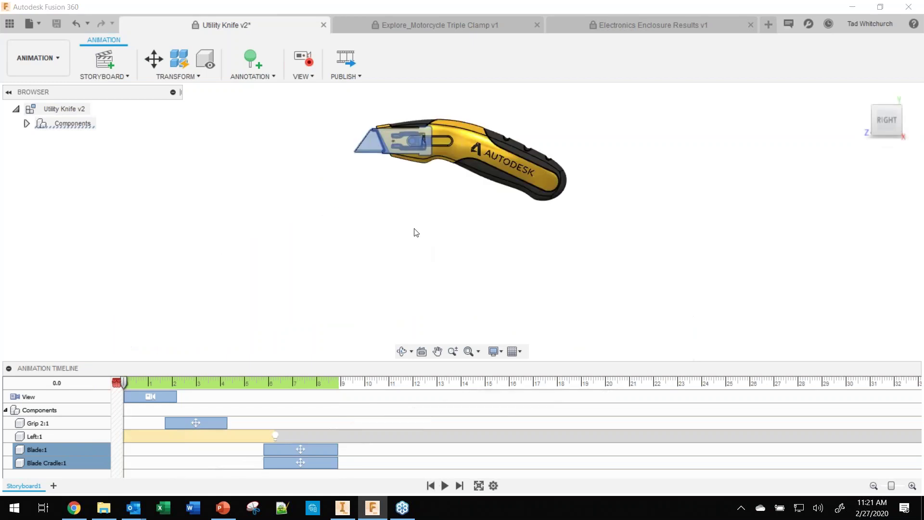
pyautogui.click(415, 232)
pyautogui.click(445, 485)
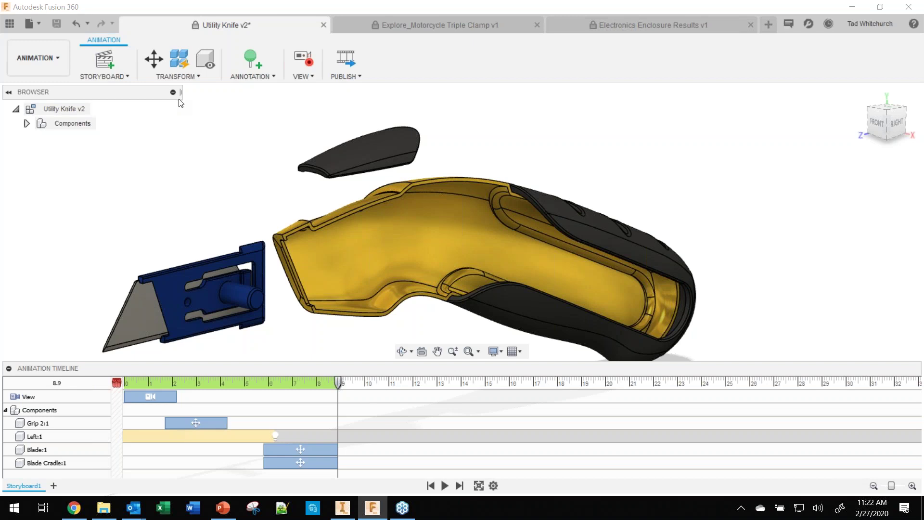
# - Close the Explore_Motorcycle Triple Clamp design and bring up the Electronics Enclosure Results simulation
pyautogui.click(39, 63)
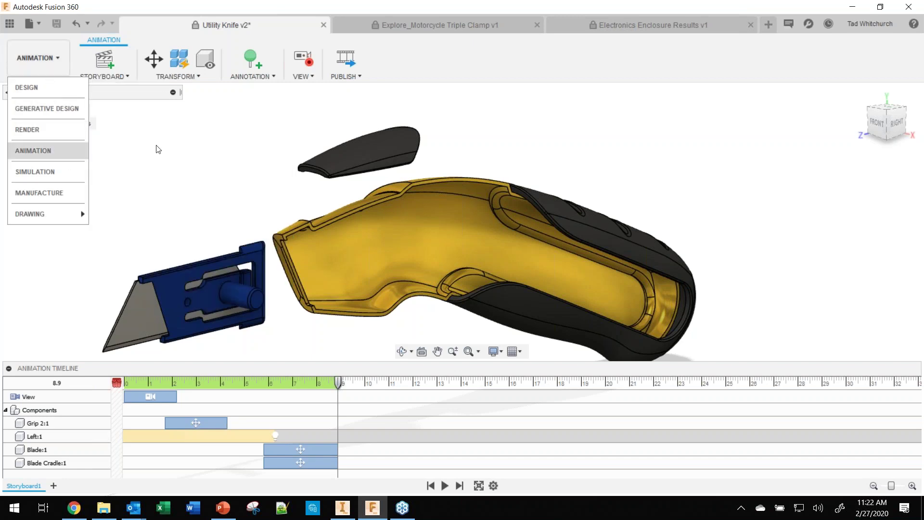
pyautogui.click(642, 28)
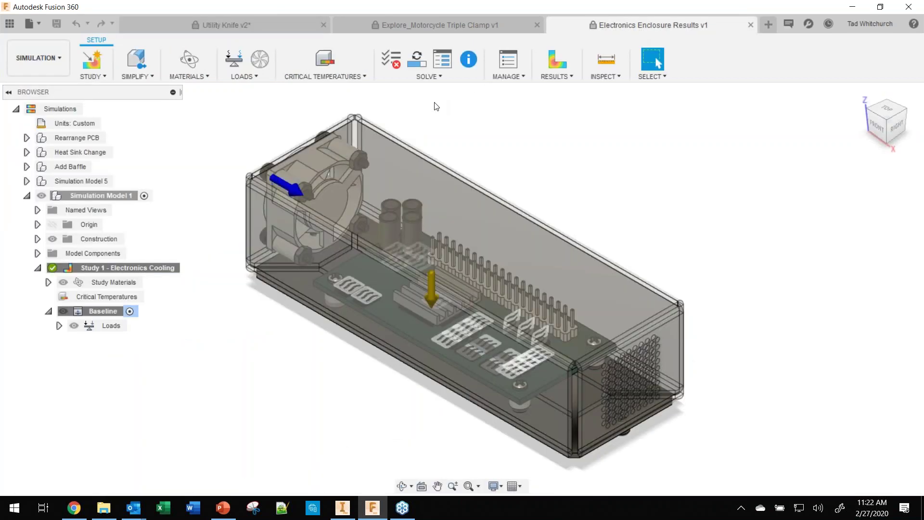
pyautogui.click(425, 20)
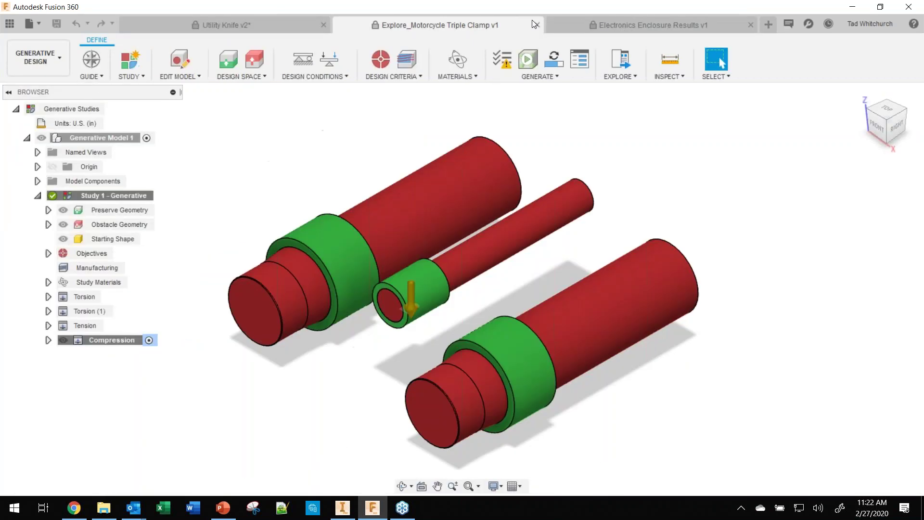
pyautogui.click(537, 25)
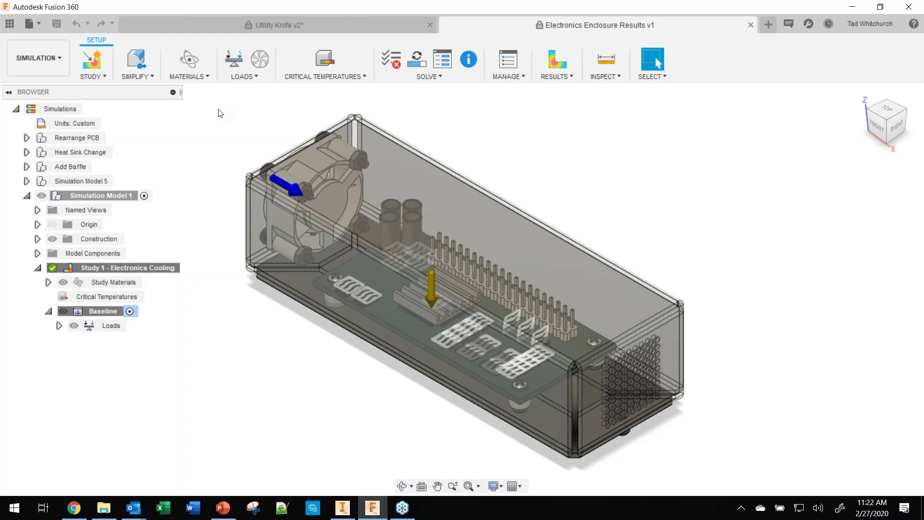
# - Open the Electronics Cooling study's results and raise the range of interest to the Critical level to isolate the at-risk components
pyautogui.click(550, 48)
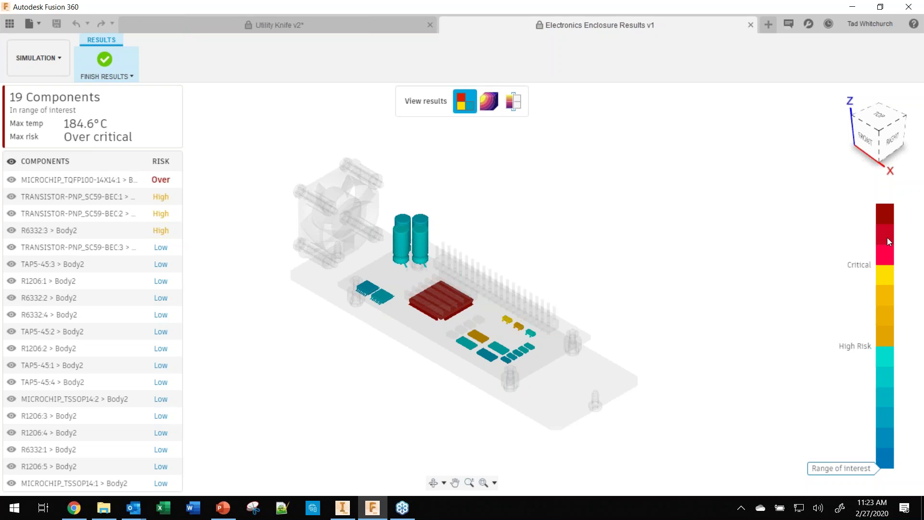
pyautogui.moveTo(840, 469); pyautogui.dragTo(862, 315)
pyautogui.moveTo(856, 282); pyautogui.dragTo(854, 273)
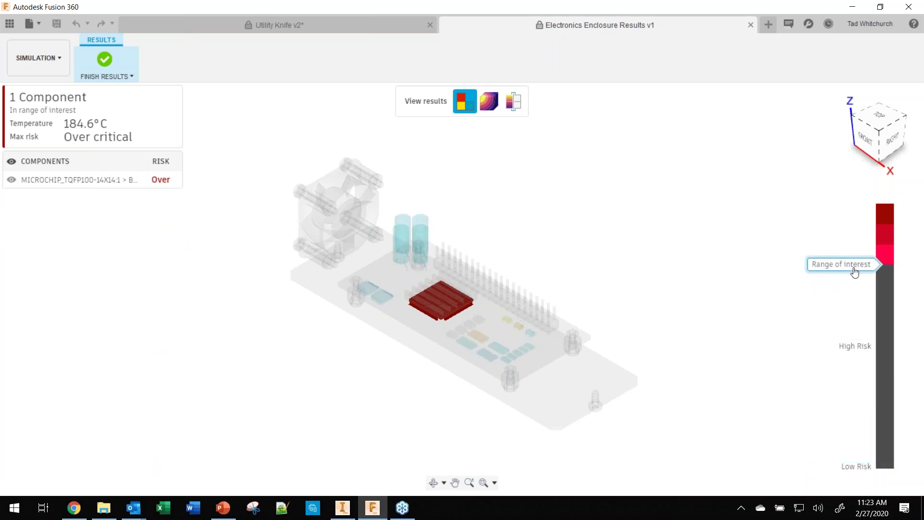
pyautogui.scroll(3, 434, 310)
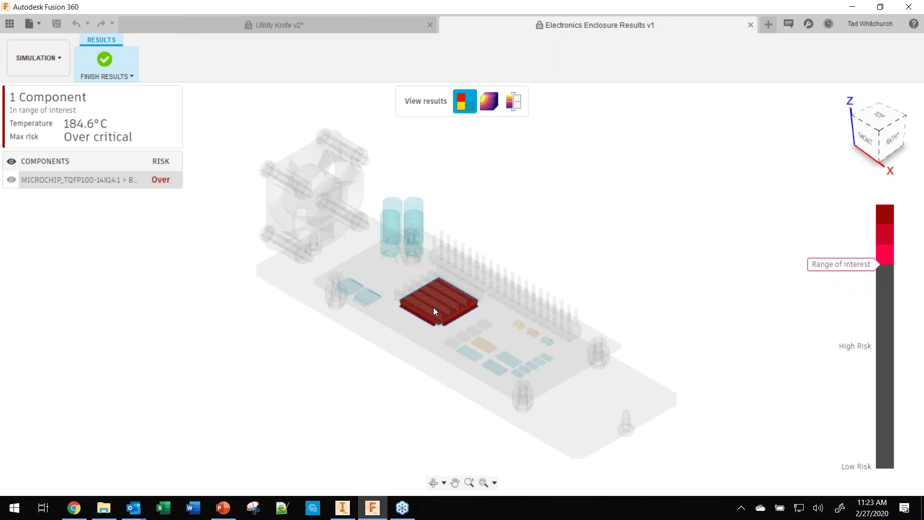
pyautogui.scroll(2, 432, 307)
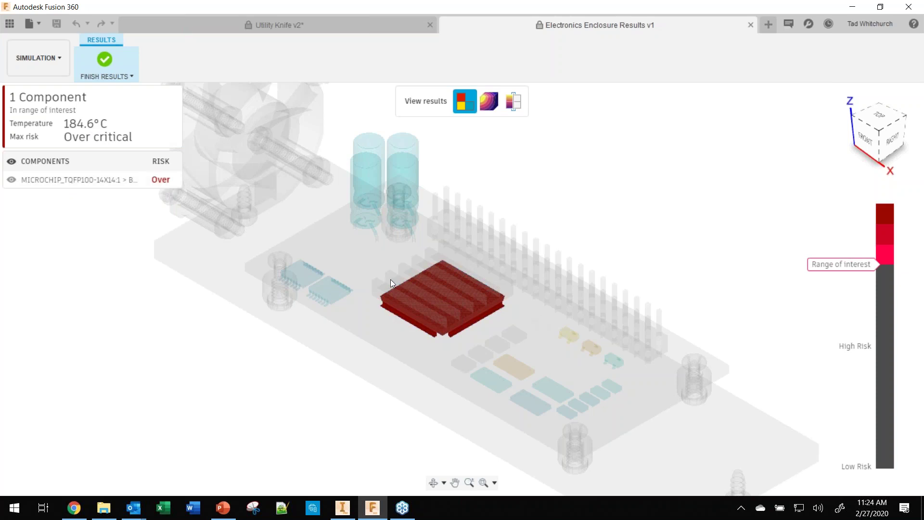
pyautogui.scroll(-1, 392, 278)
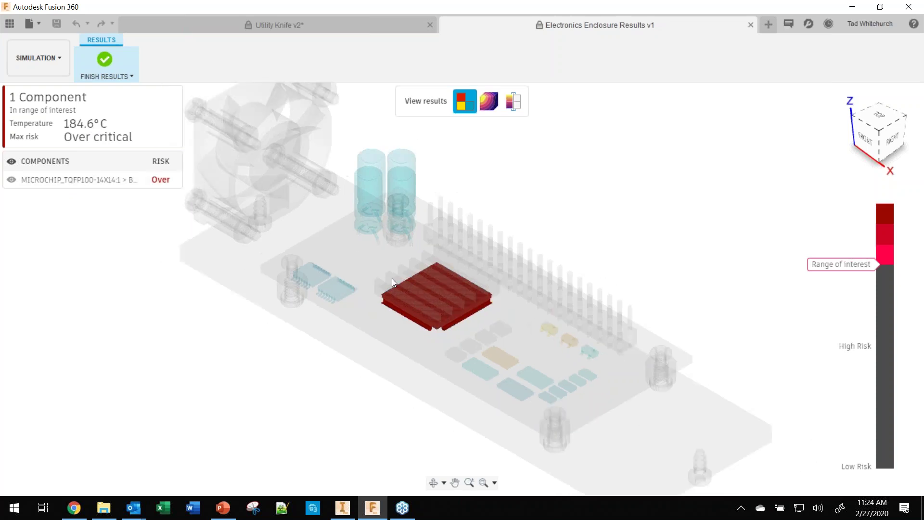
# - View the results as temperature distribution and compare the heat spread with the range of interest at 39, 56 and 158 °C
pyautogui.click(489, 107)
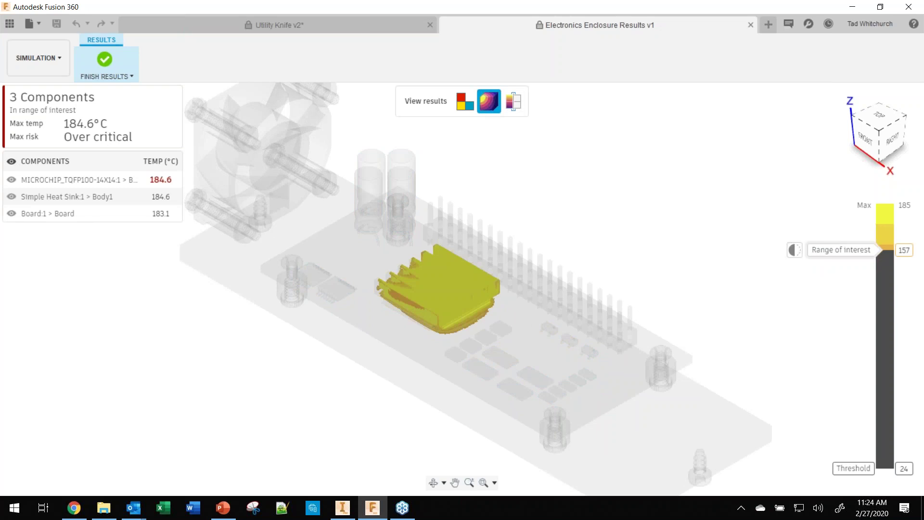
pyautogui.moveTo(833, 254); pyautogui.dragTo(828, 458)
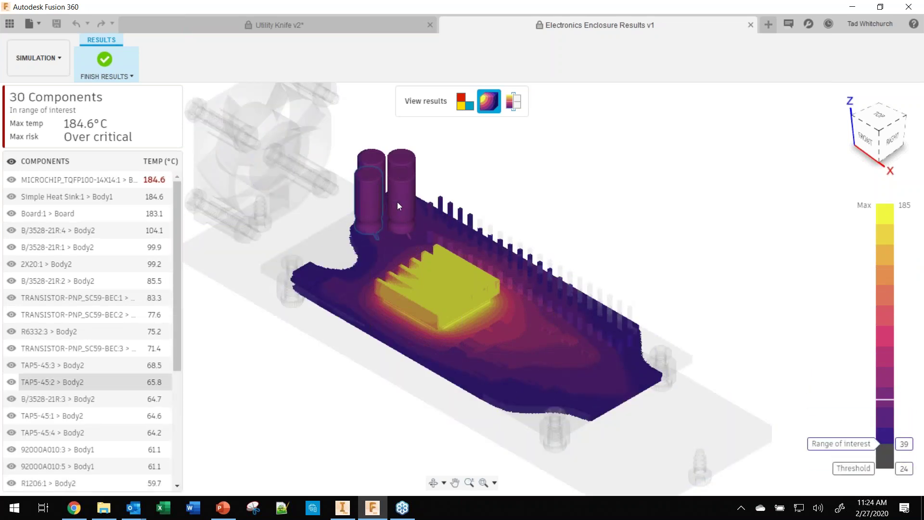
pyautogui.moveTo(843, 451); pyautogui.dragTo(843, 419)
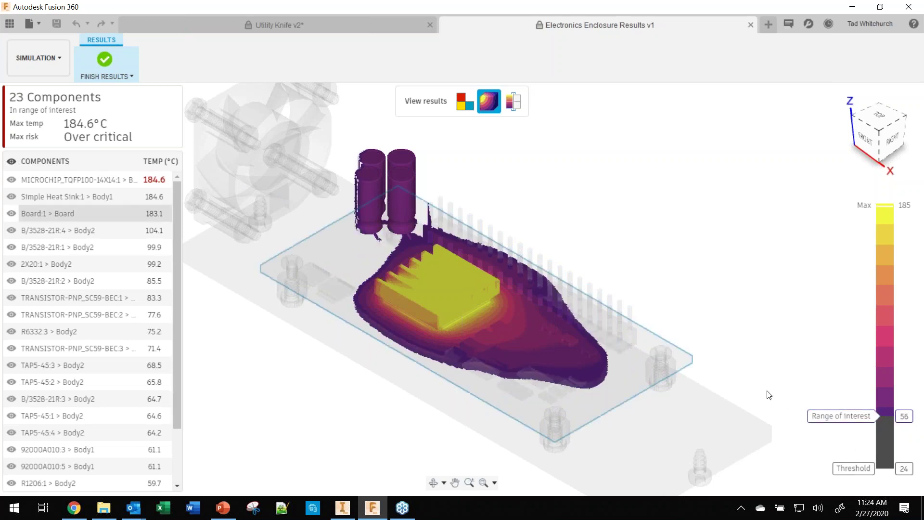
pyautogui.moveTo(865, 415); pyautogui.dragTo(856, 242)
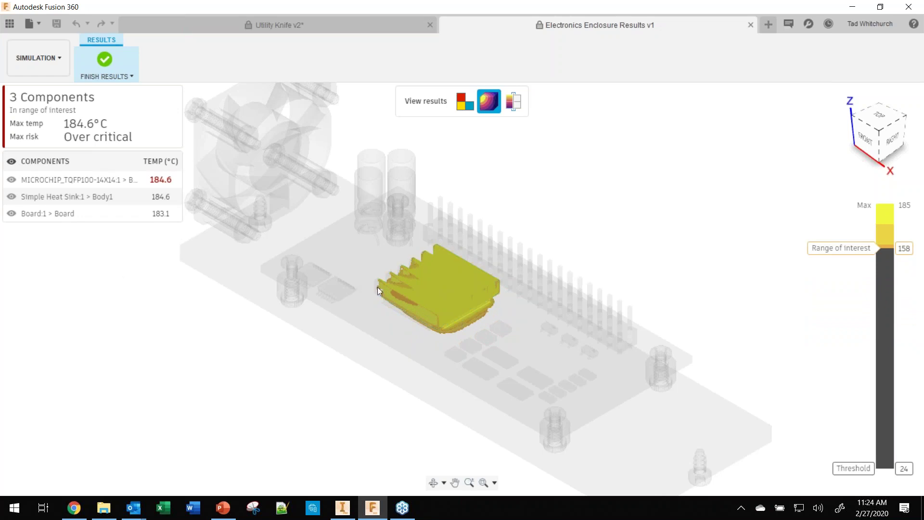
# - Show the temperature results on Section plane 1 and move the plane up from the board past the heat sink
pyautogui.click(512, 101)
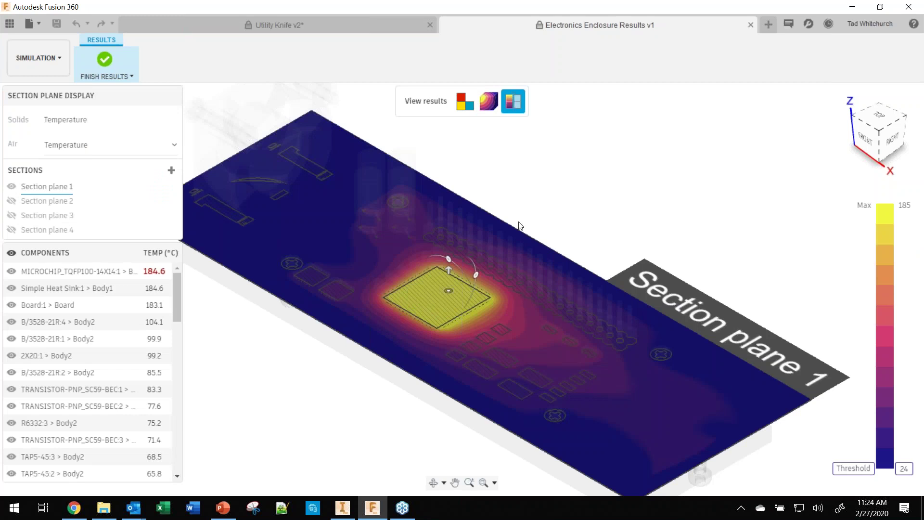
pyautogui.moveTo(448, 271); pyautogui.dragTo(448, 250)
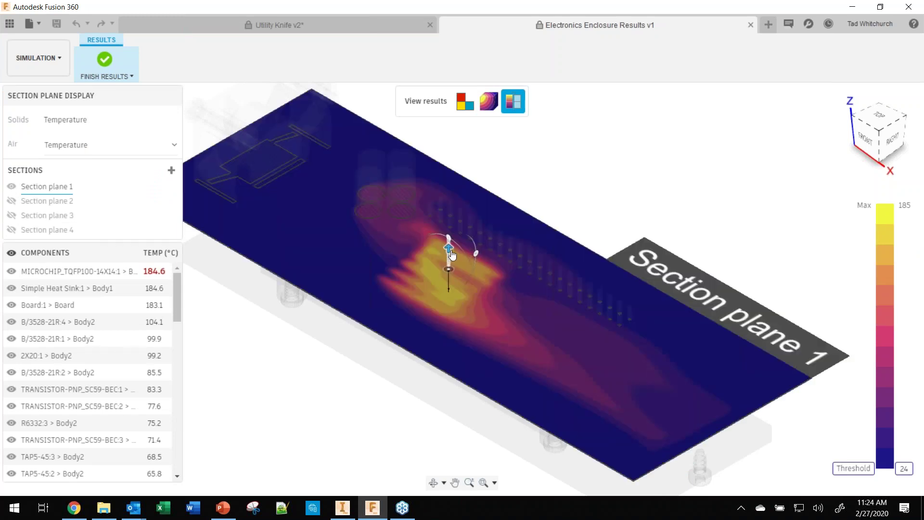
pyautogui.moveTo(451, 253); pyautogui.dragTo(450, 242)
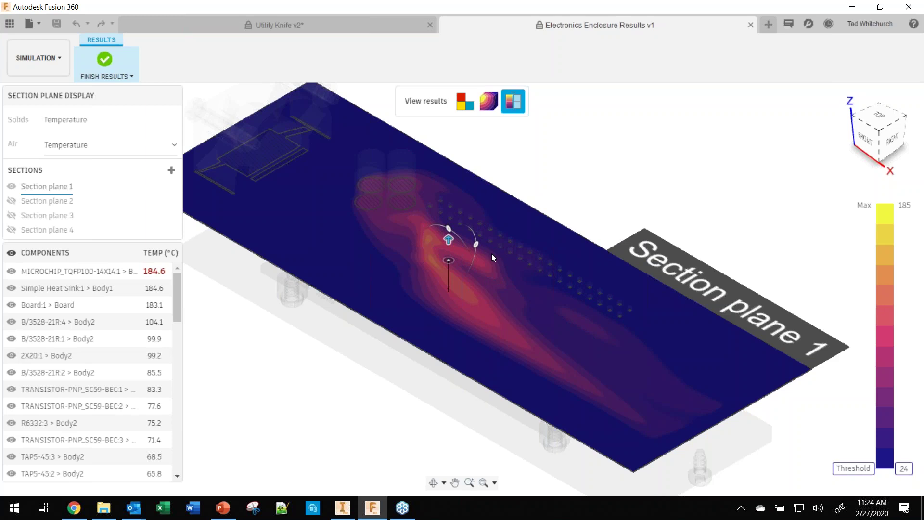
# - Rotate Section plane 1 to vertical along the enclosure's length and sweep it across the heat sink to examine the air temperatures
pyautogui.moveTo(479, 246); pyautogui.dragTo(471, 227)
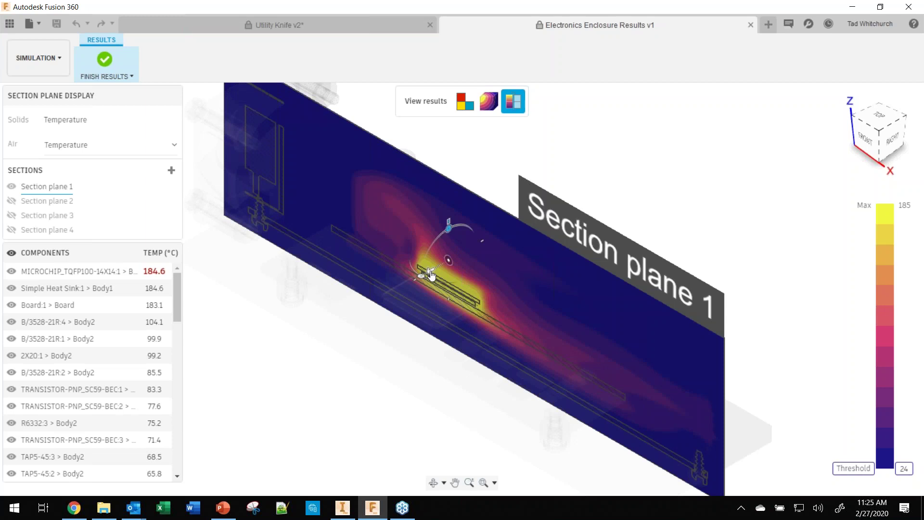
pyautogui.moveTo(435, 273); pyautogui.dragTo(455, 265)
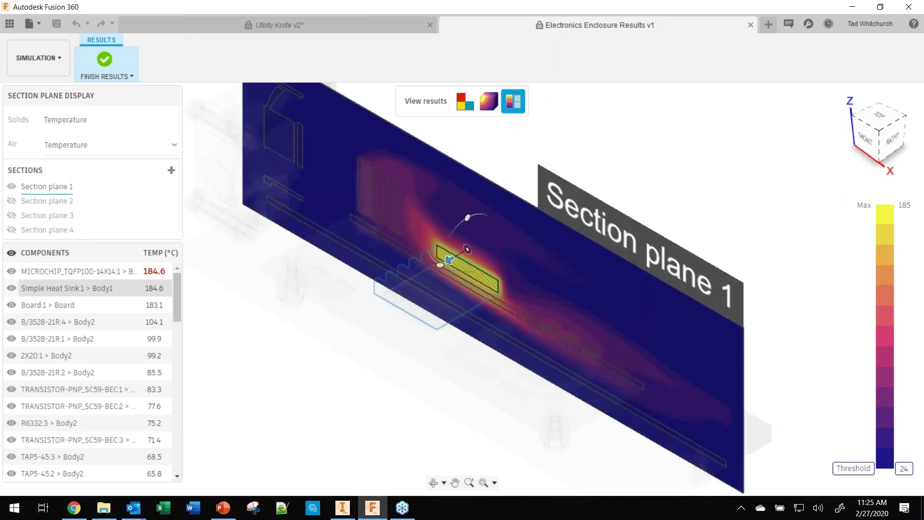
pyautogui.moveTo(444, 268); pyautogui.dragTo(412, 300)
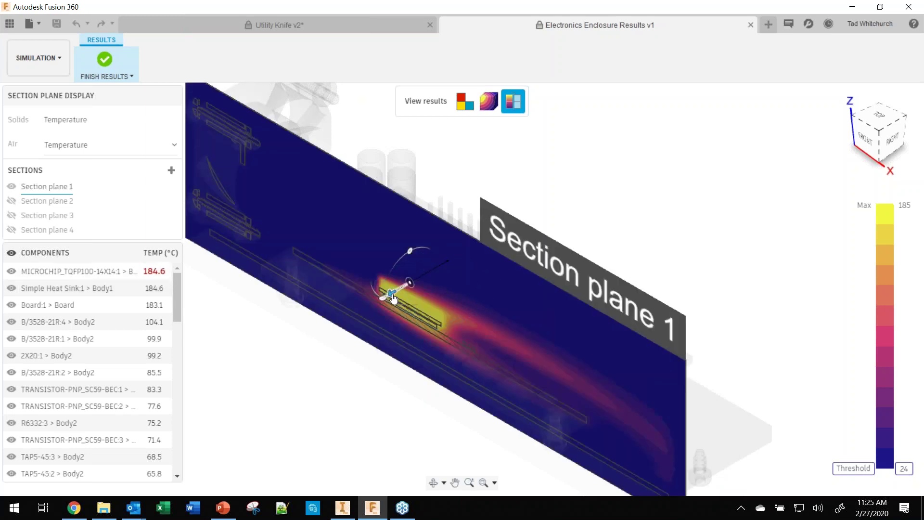
pyautogui.moveTo(391, 303); pyautogui.dragTo(384, 299)
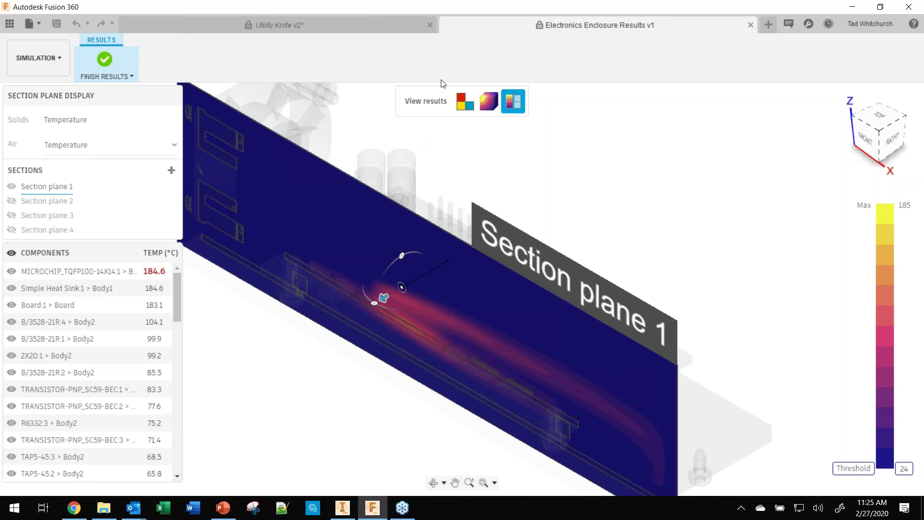
# - Return to the component risk view and finish reviewing the simulation results
pyautogui.click(454, 102)
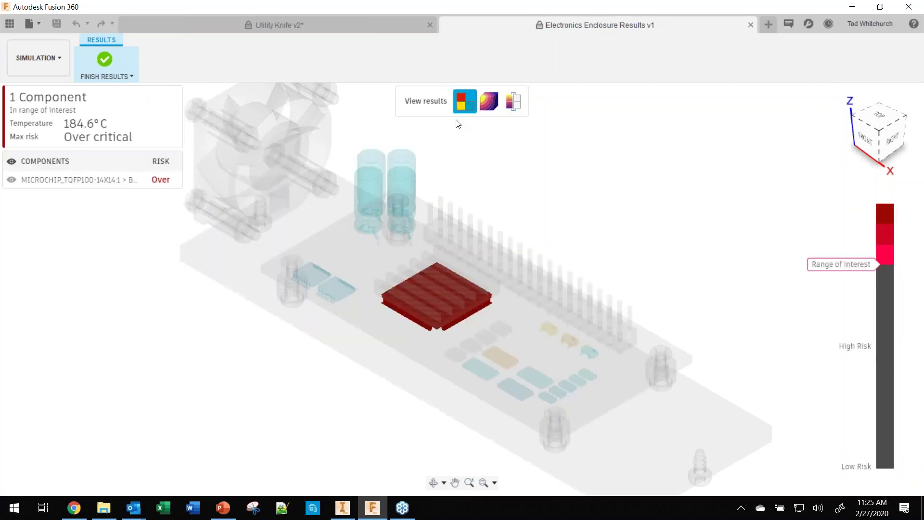
pyautogui.click(50, 65)
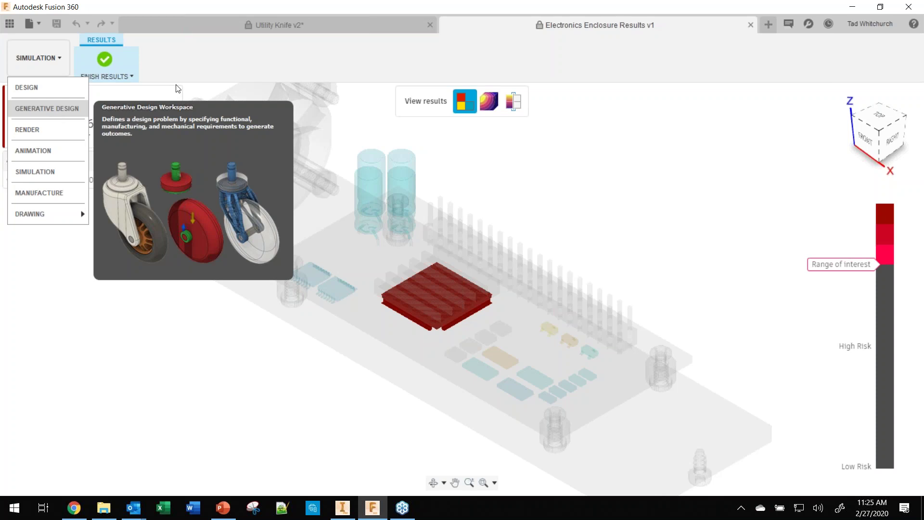
pyautogui.click(103, 63)
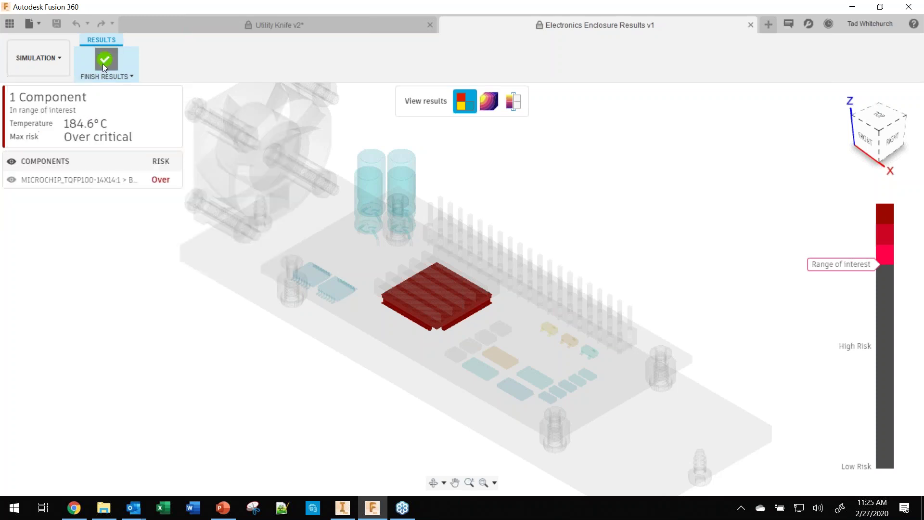
# - Close the Electronics Enclosure Results design and switch the utility knife to the Design workspace
pyautogui.click(61, 65)
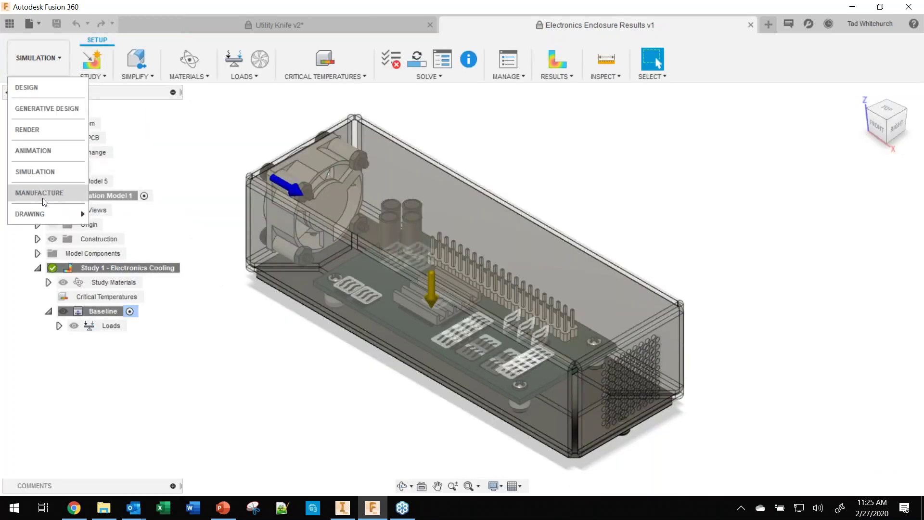
pyautogui.moveTo(43, 214)
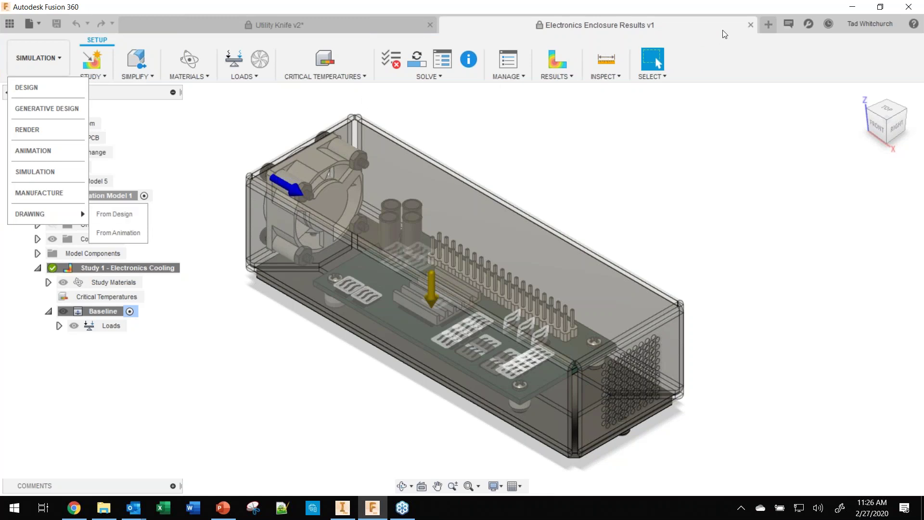
pyautogui.click(750, 24)
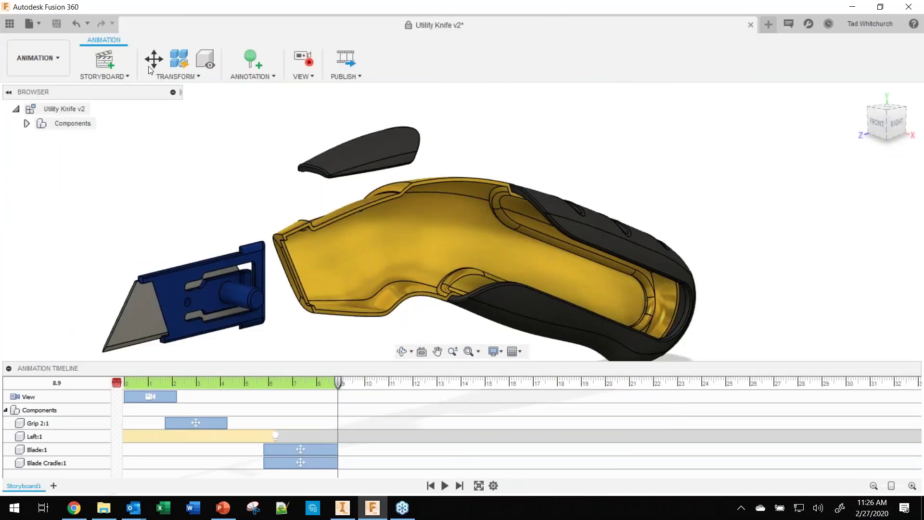
pyautogui.click(59, 61)
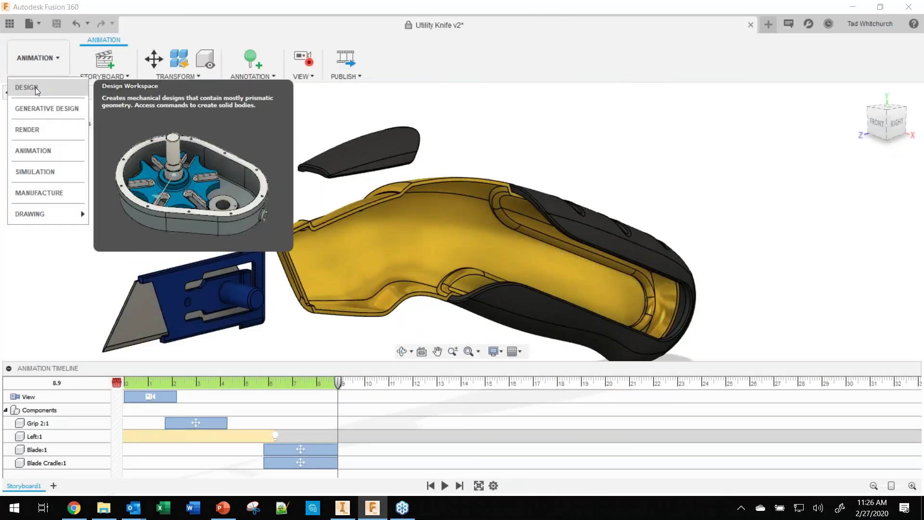
pyautogui.click(35, 87)
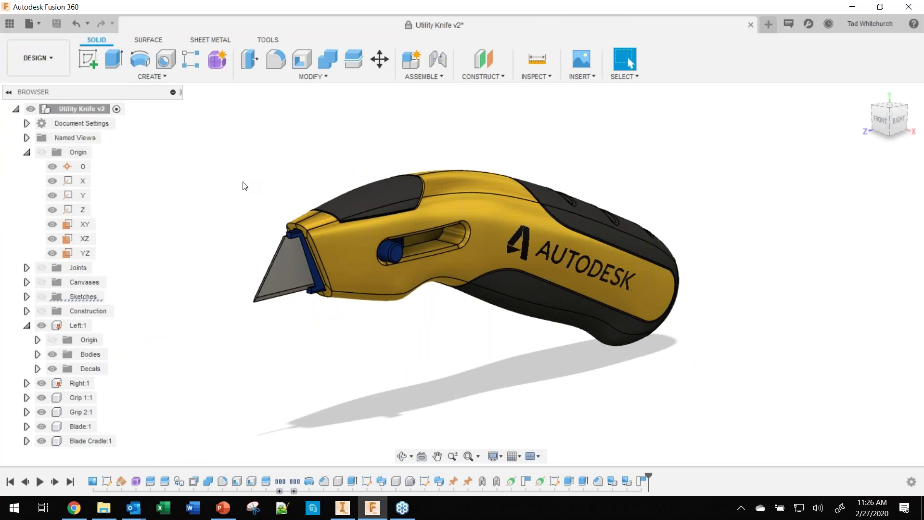
# - Turn the knife around and locate the body of its opposite housing half in the component tree from its outer face
pyautogui.click(34, 62)
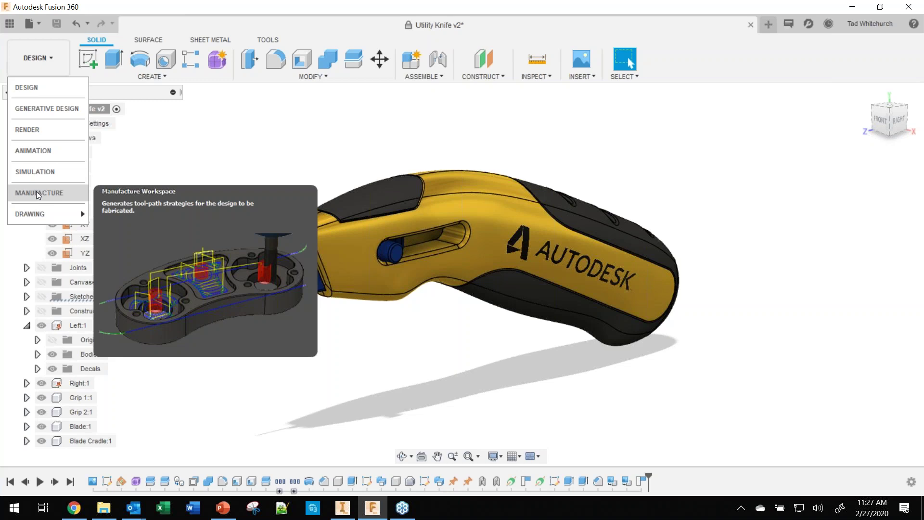
pyautogui.click(166, 147)
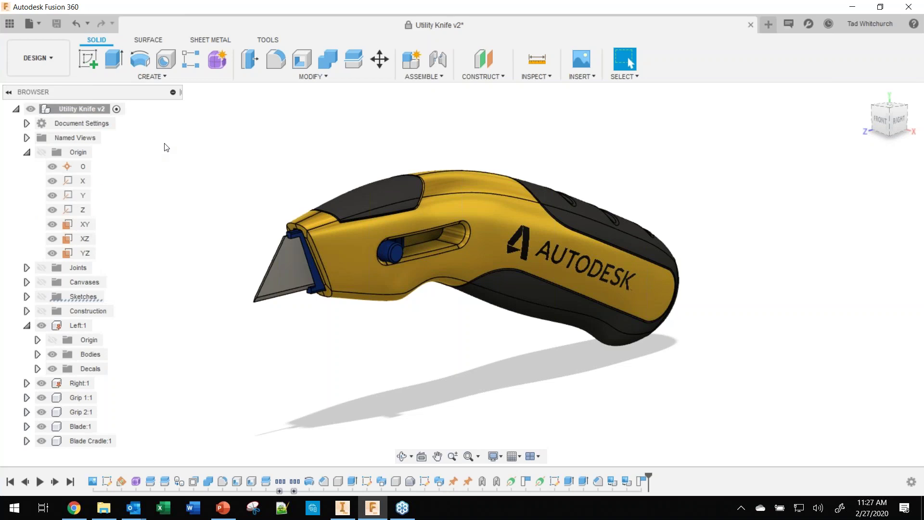
pyautogui.keyDown('shift'); pyautogui.moveTo(392, 250); pyautogui.dragTo(470, 250, button='middle'); pyautogui.keyUp('shift')
pyautogui.click(466, 233)
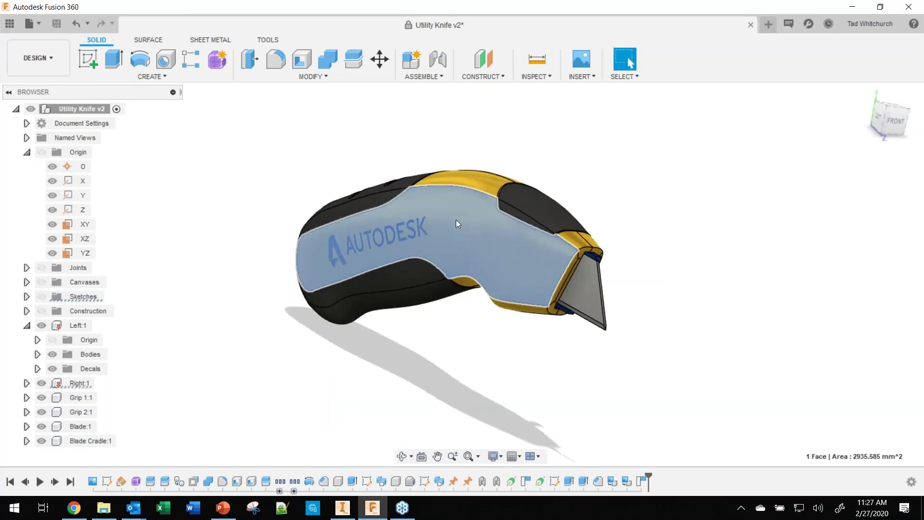
pyautogui.rightClick(472, 231)
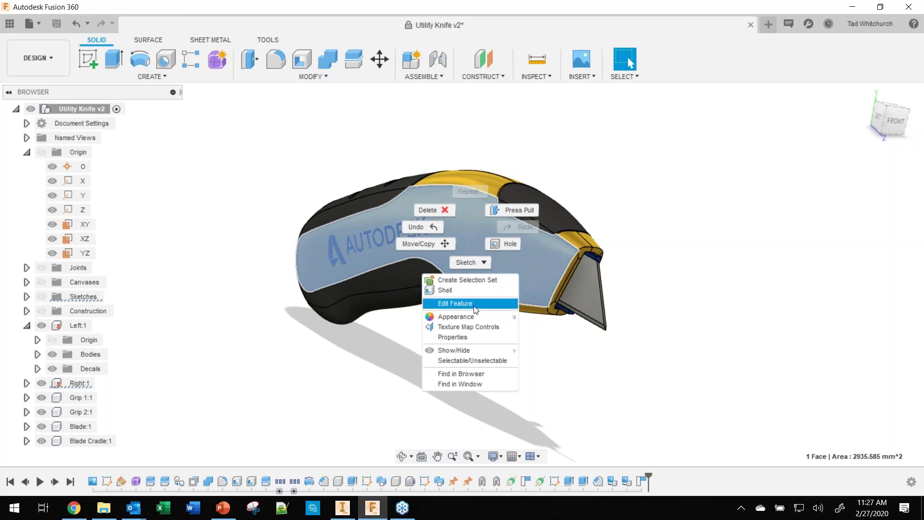
pyautogui.click(466, 374)
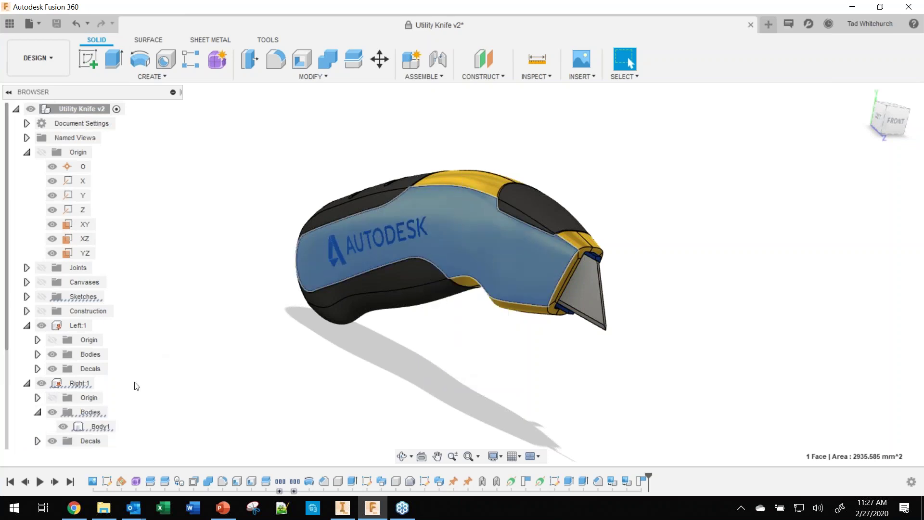
# - Isolate the Right:1 component and turn it to show the inside of the housing half
pyautogui.click(74, 383)
pyautogui.rightClick(73, 383)
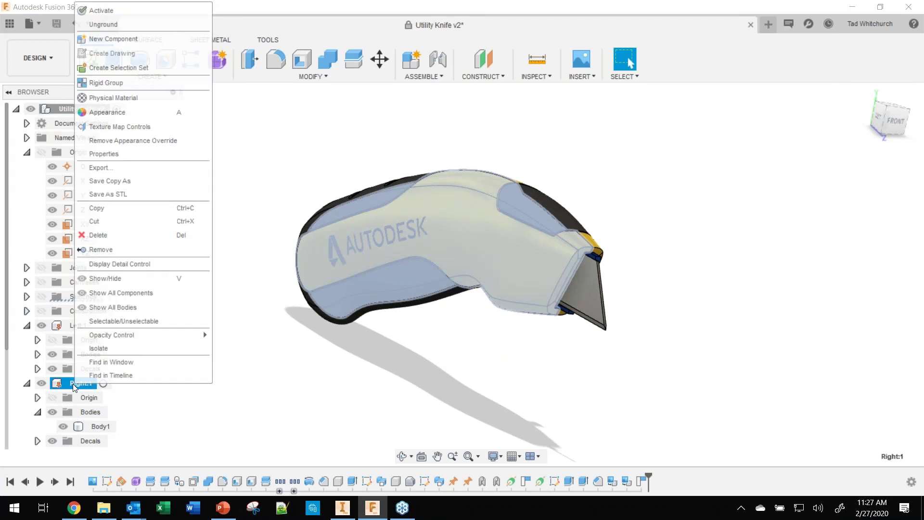
pyautogui.click(111, 349)
pyautogui.click(240, 212)
pyautogui.keyDown('shift'); pyautogui.moveTo(375, 199); pyautogui.dragTo(589, 281, button='middle'); pyautogui.keyUp('shift')
pyautogui.moveTo(417, 241); pyautogui.dragTo(471, 245, button='middle')
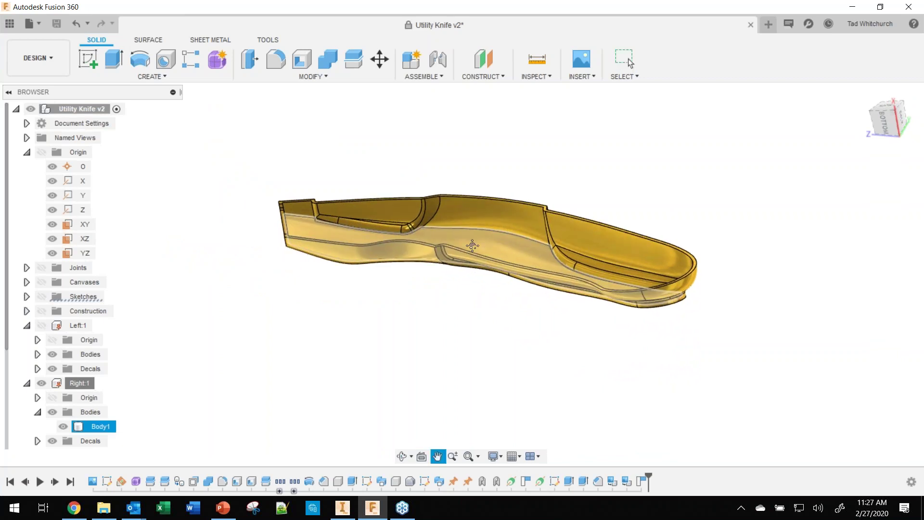
pyautogui.click(303, 165)
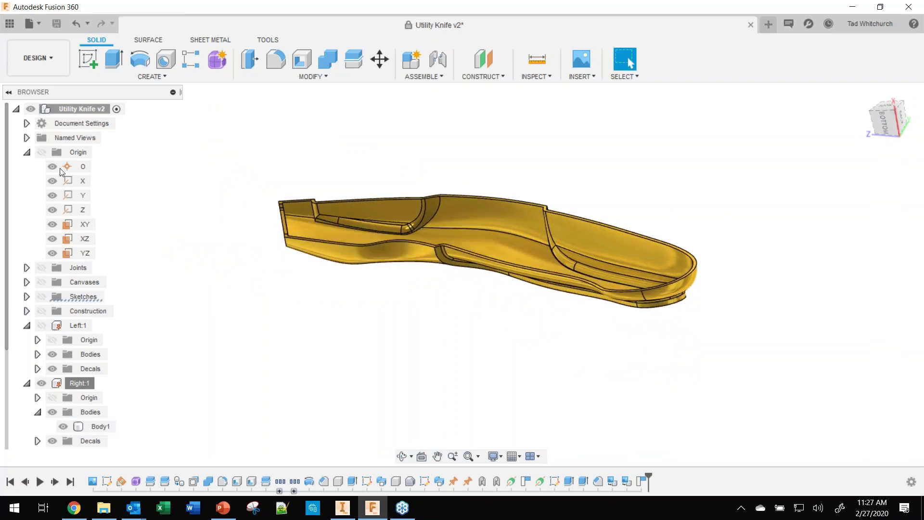
# - Switch to the Manufacture workspace and start a new milling setup for the isolated housing half
pyautogui.click(29, 60)
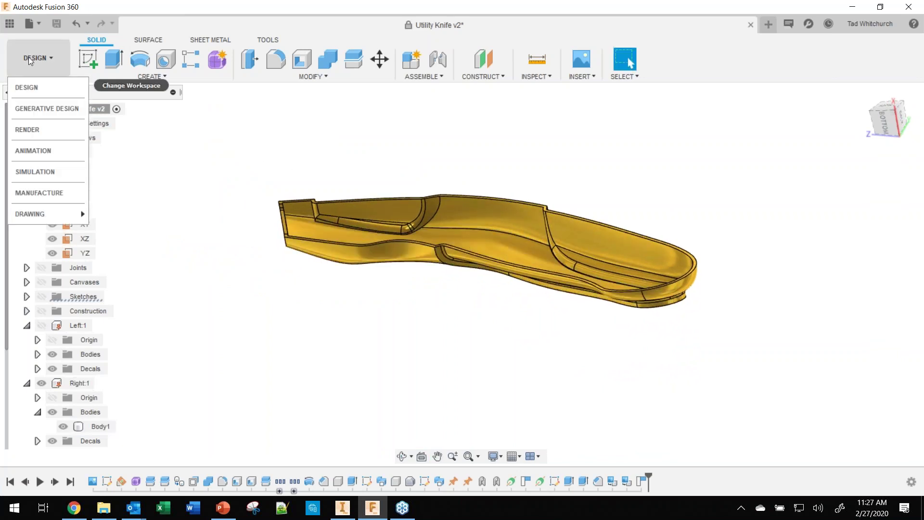
pyautogui.click(38, 193)
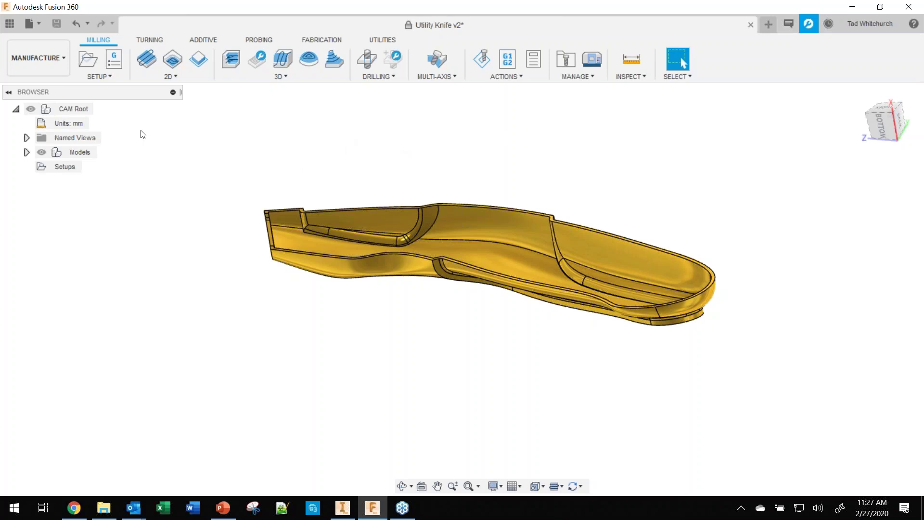
pyautogui.click(89, 50)
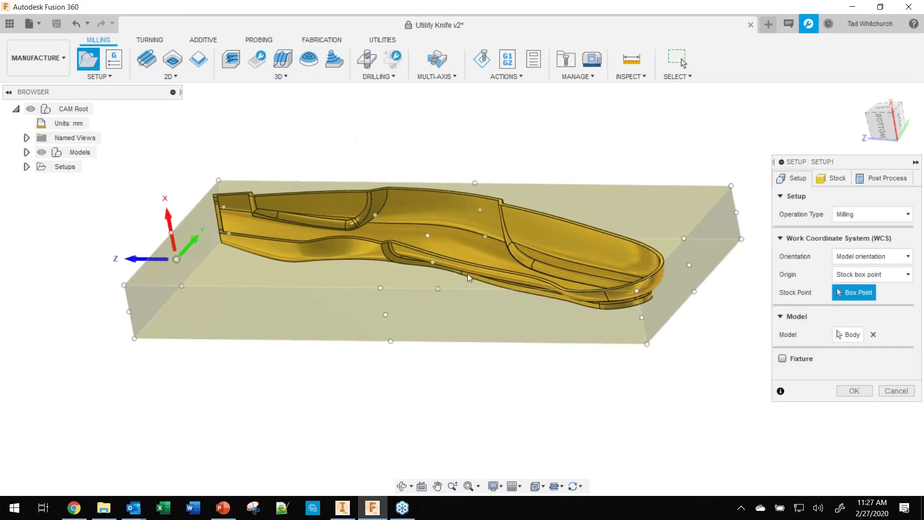
pyautogui.moveTo(458, 293)
pyautogui.keyDown('shift'); pyautogui.mouseDown(button='middle')
pyautogui.moveTo(424, 290)
pyautogui.moveTo(446, 302)
pyautogui.mouseUp(button='middle'); pyautogui.keyUp('shift')
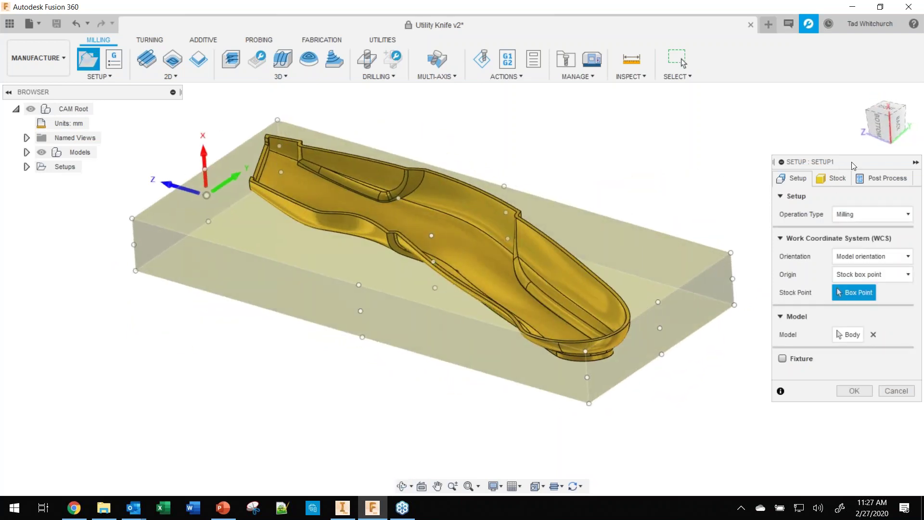
pyautogui.moveTo(854, 167); pyautogui.dragTo(662, 76)
# - Set the work coordinate orientation to Z axis/plane and X axis, using the flat rim face of the housing as the Z axis
pyautogui.click(693, 166)
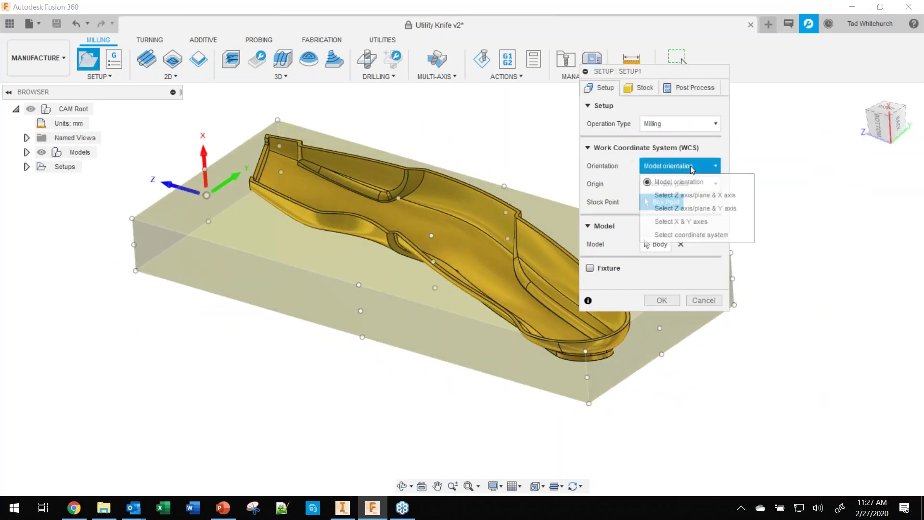
pyautogui.click(688, 195)
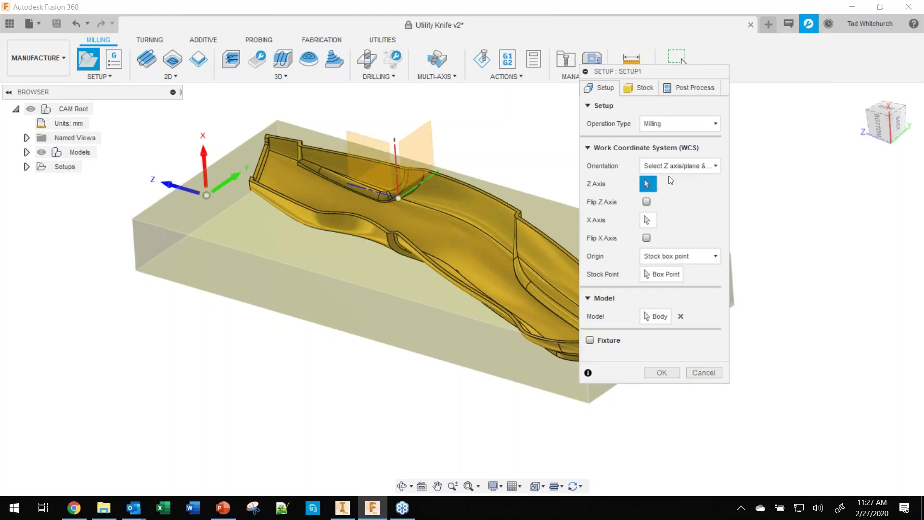
pyautogui.scroll(10, 319, 172)
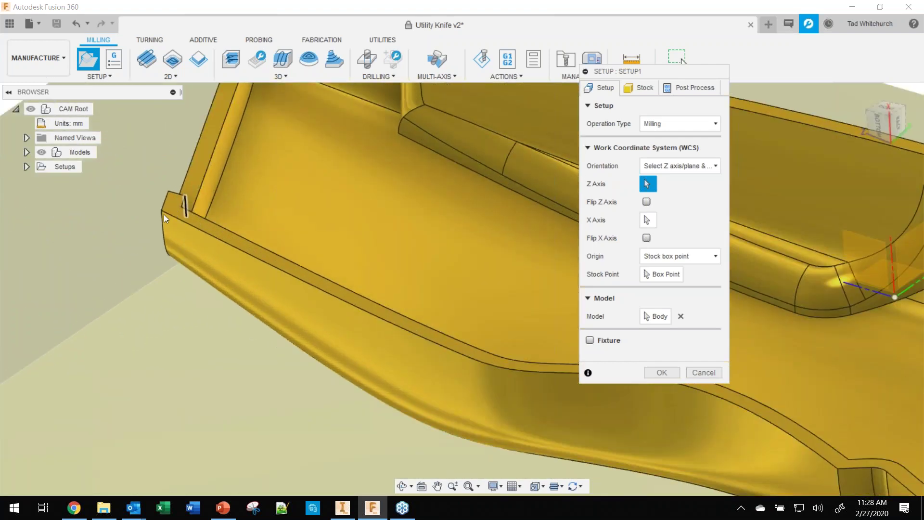
pyautogui.click(227, 237)
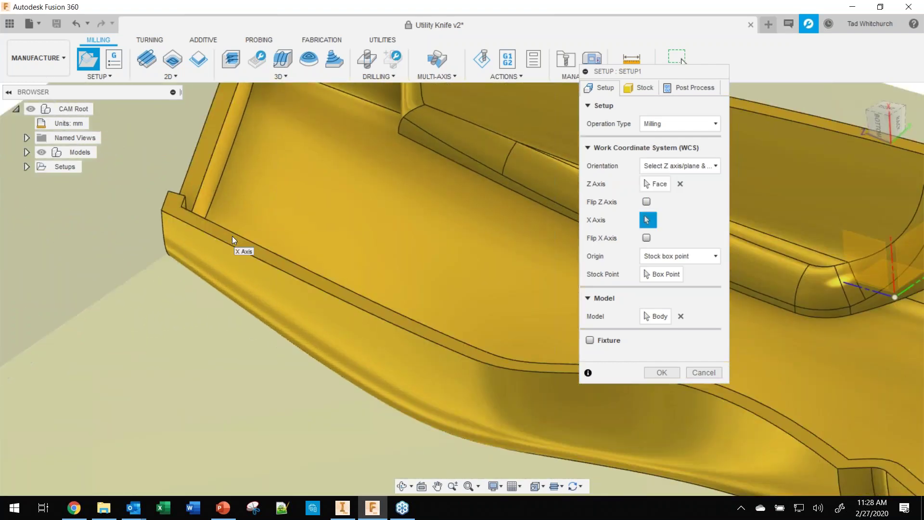
pyautogui.scroll(-5, 336, 221)
pyautogui.moveTo(671, 72); pyautogui.dragTo(232, 35)
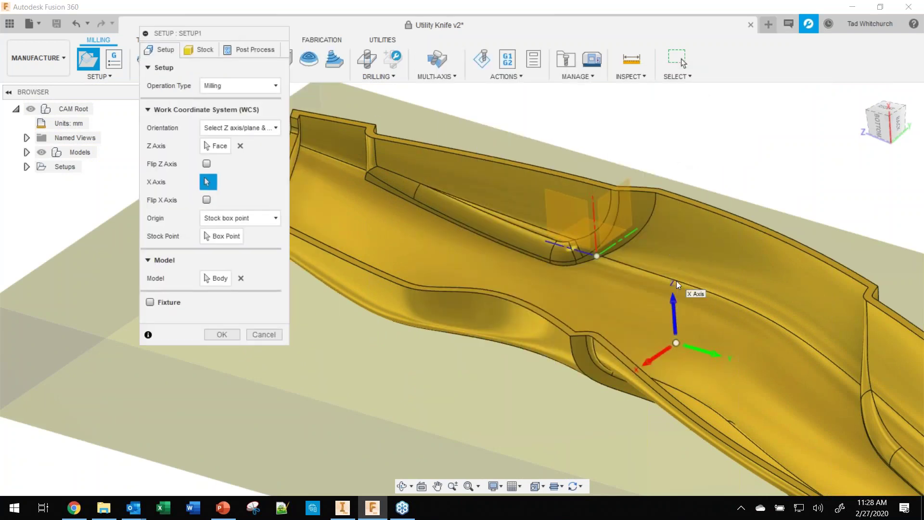
pyautogui.moveTo(231, 34); pyautogui.dragTo(865, 55)
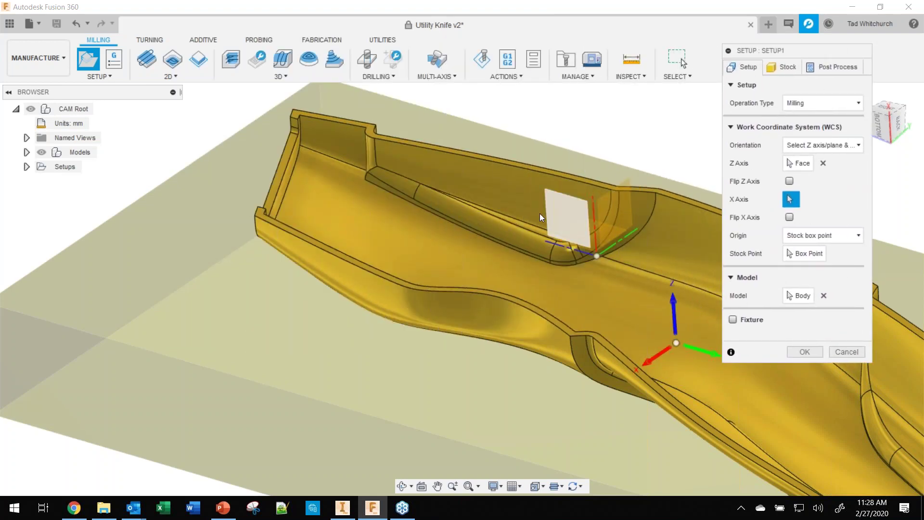
pyautogui.scroll(-2, 538, 216)
pyautogui.moveTo(533, 221); pyautogui.dragTo(420, 207, button='middle')
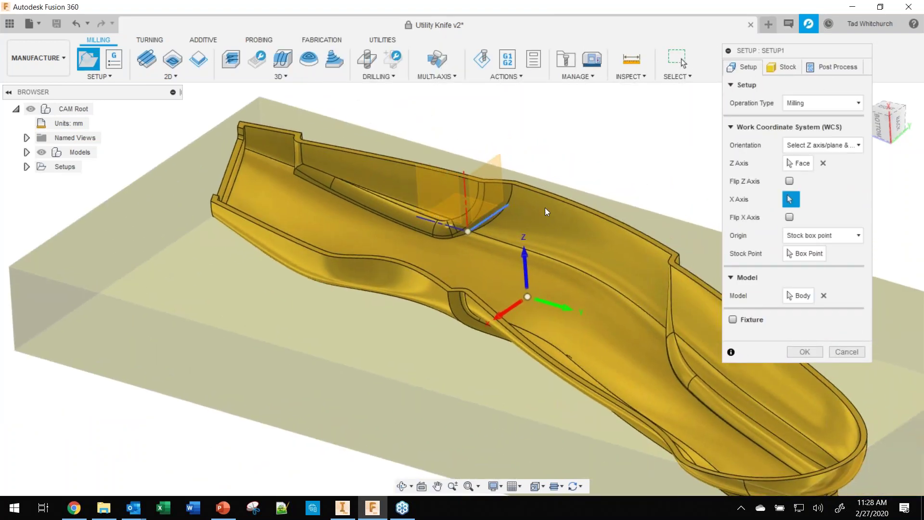
# - Keep the origin as a stock box point, place it on the upper rear stock corner at the blade end, and complete the setup
pyautogui.click(823, 236)
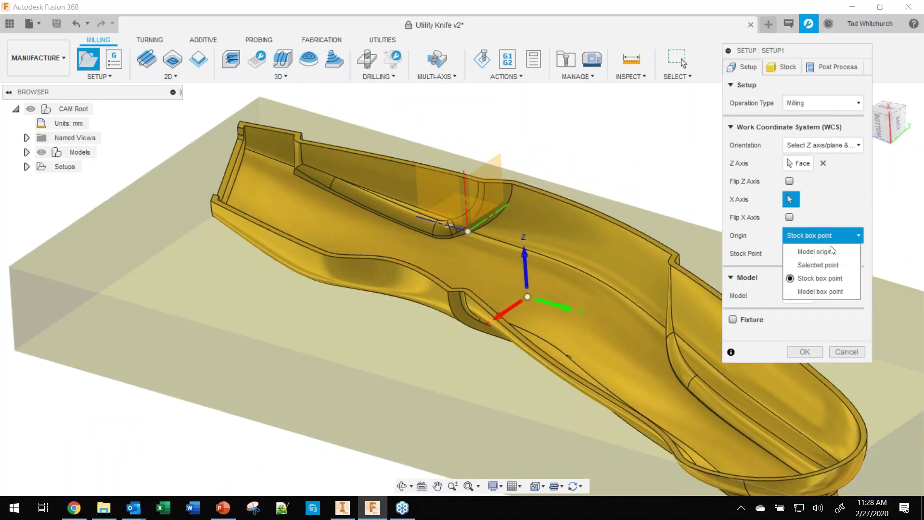
pyautogui.click(831, 273)
pyautogui.click(802, 253)
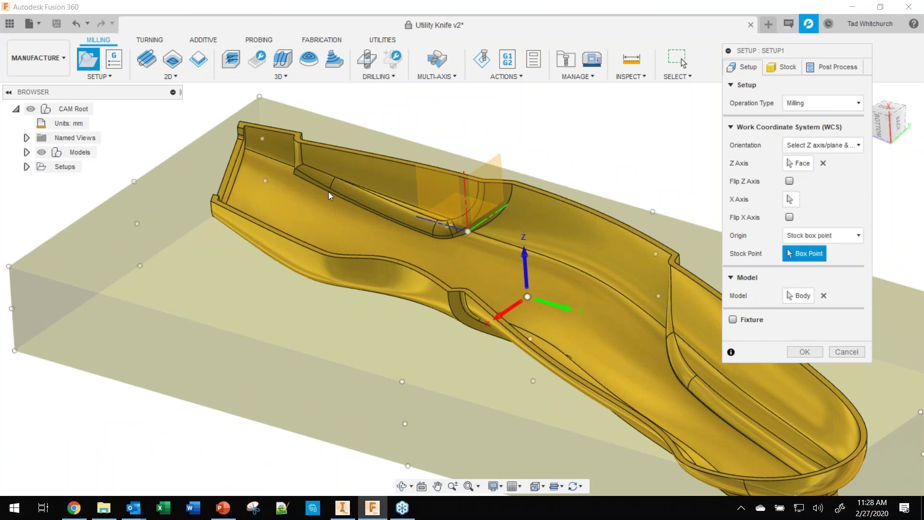
pyautogui.scroll(-2, 319, 188)
pyautogui.click(282, 128)
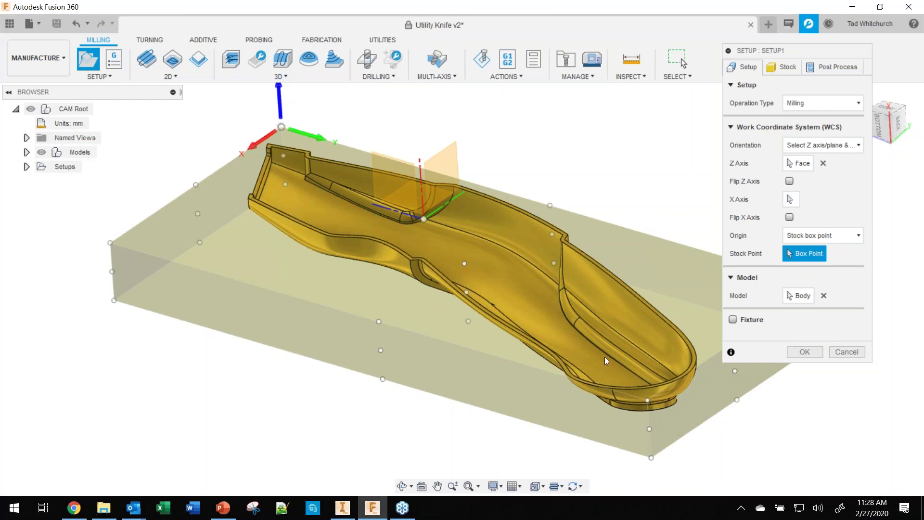
pyautogui.click(646, 400)
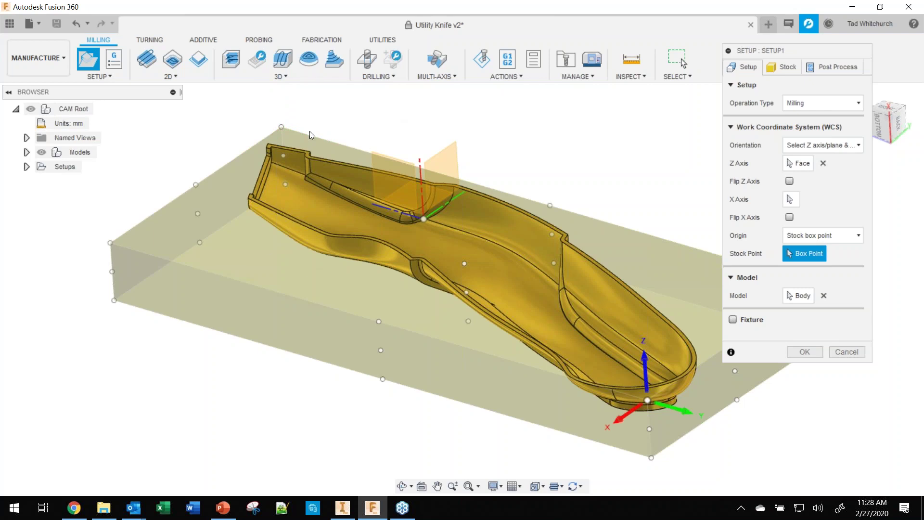
pyautogui.click(282, 127)
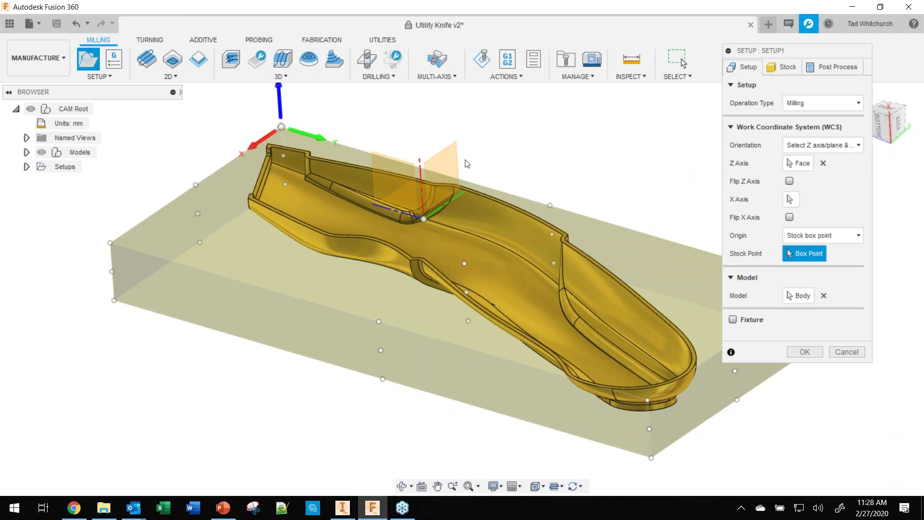
pyautogui.click(813, 354)
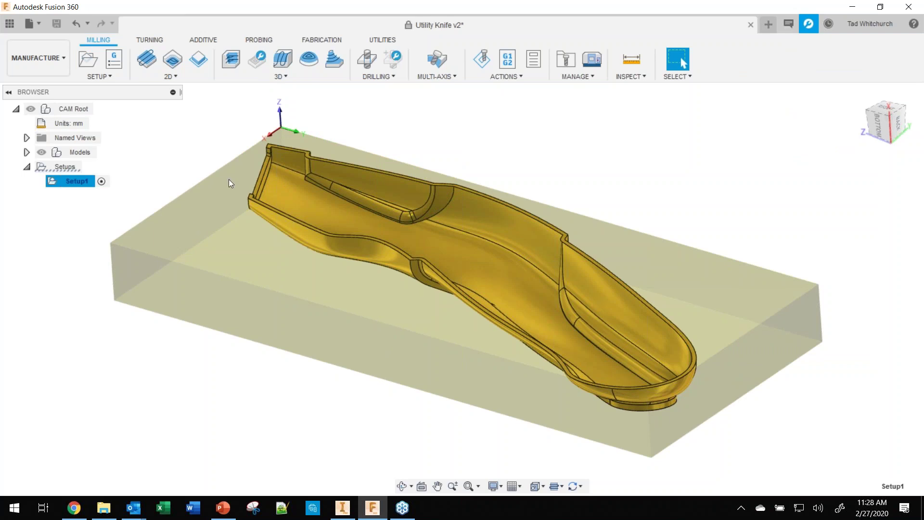
# - Start a 3D Adaptive Clearing operation and assign the #3 Ø1/2" flat end mill from the Tutorial - Inch sample library
pyautogui.click(231, 60)
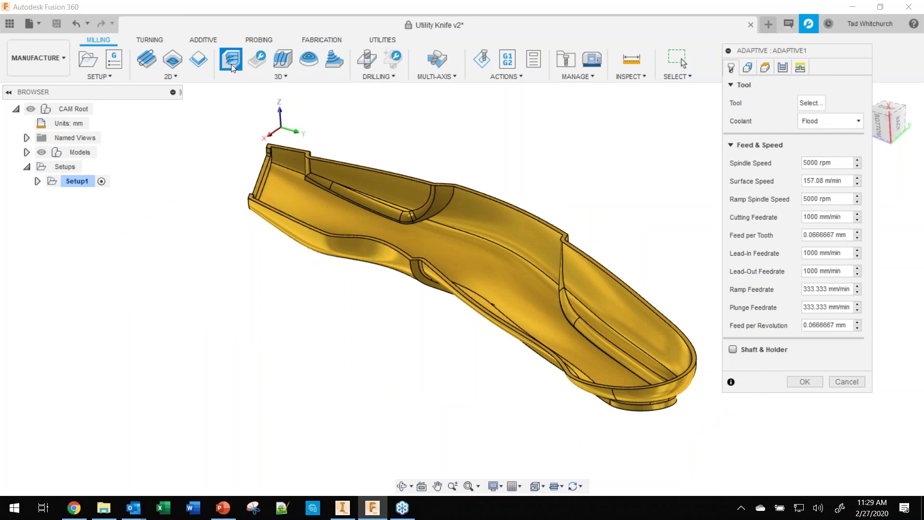
pyautogui.moveTo(778, 50); pyautogui.dragTo(774, 50)
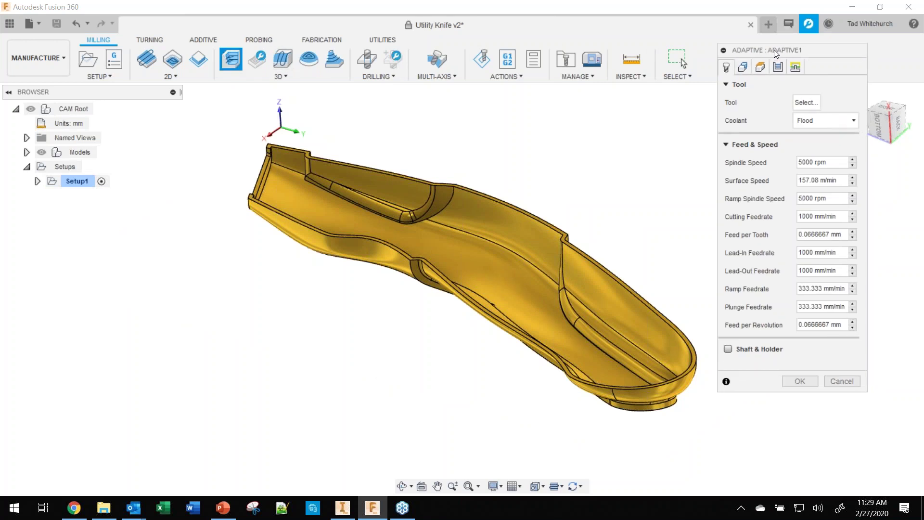
pyautogui.click(801, 101)
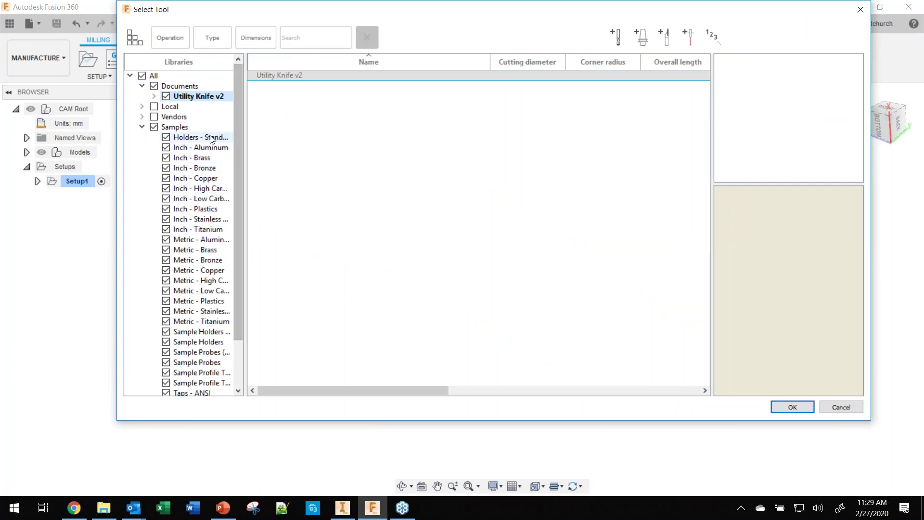
pyautogui.click(180, 148)
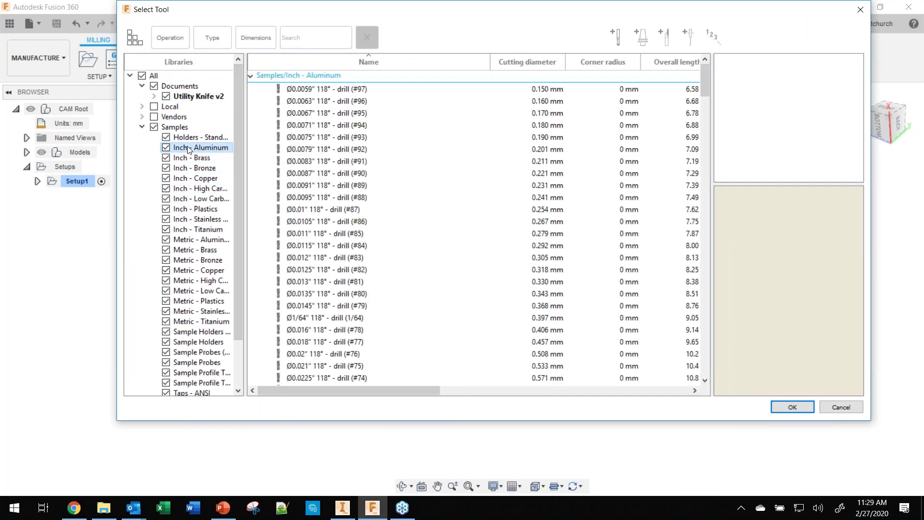
pyautogui.moveTo(707, 77); pyautogui.dragTo(704, 364)
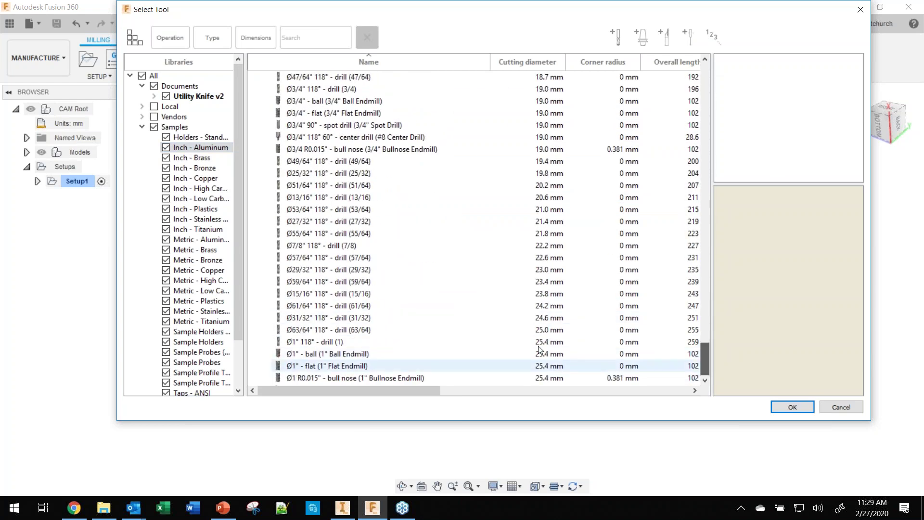
pyautogui.click(198, 270)
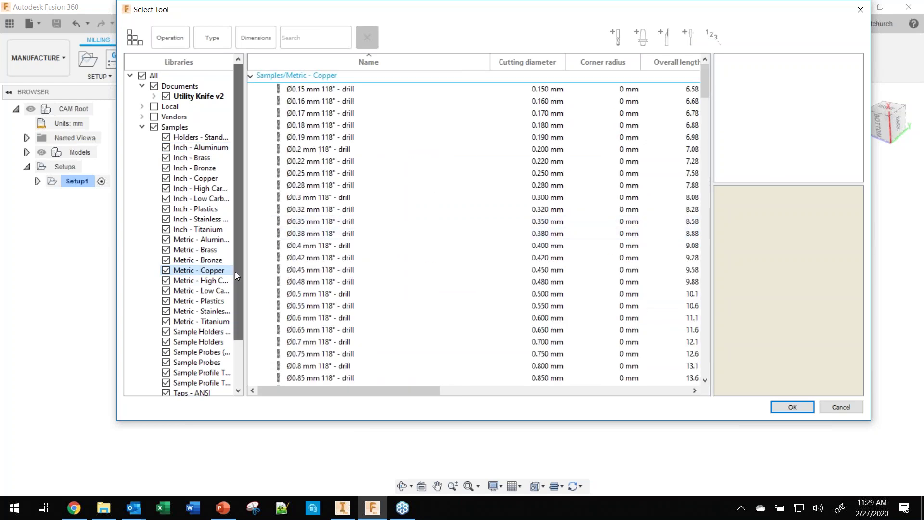
pyautogui.moveTo(235, 272); pyautogui.dragTo(233, 319)
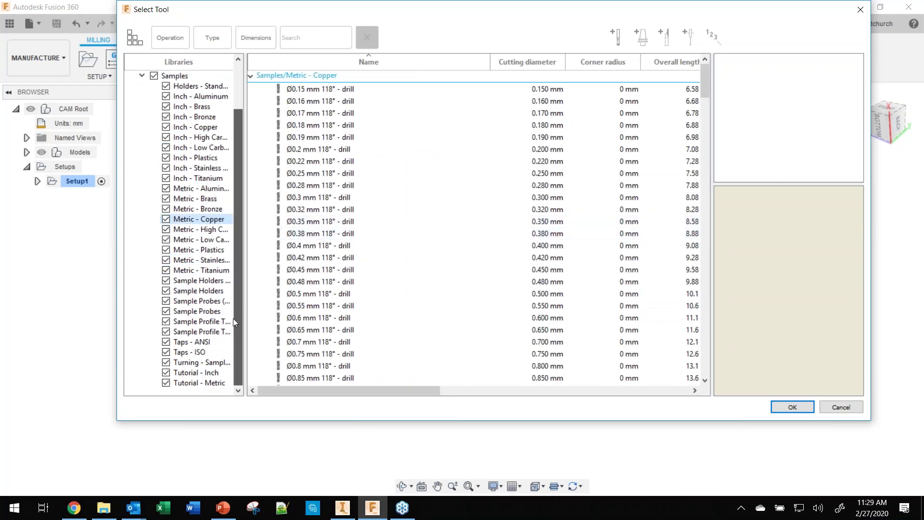
pyautogui.click(183, 375)
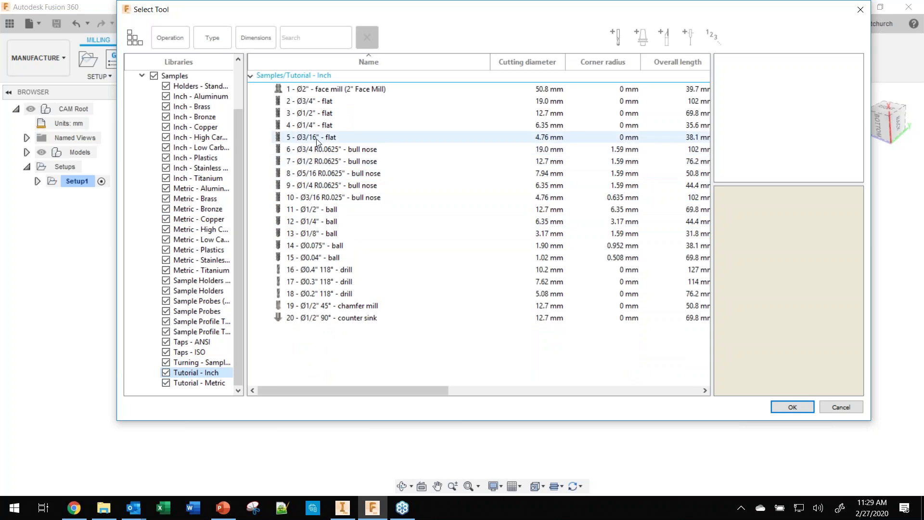
pyautogui.click(318, 114)
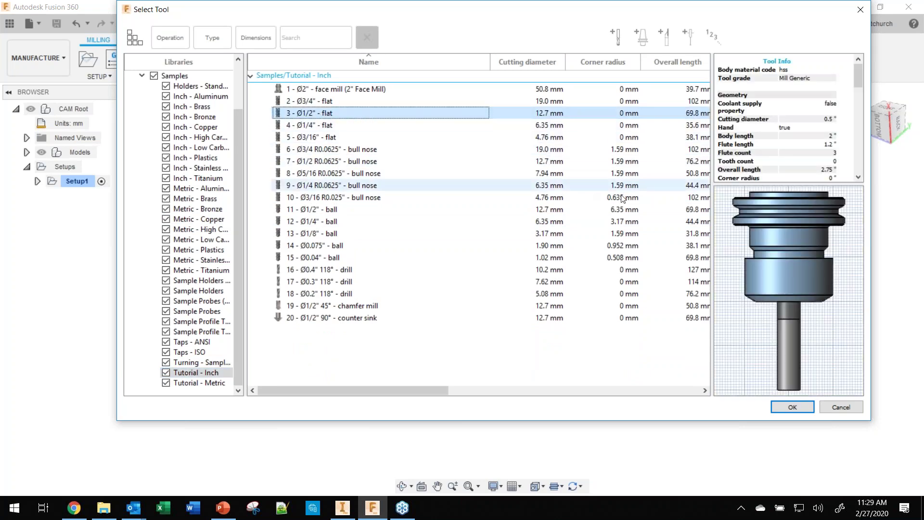
pyautogui.click(792, 407)
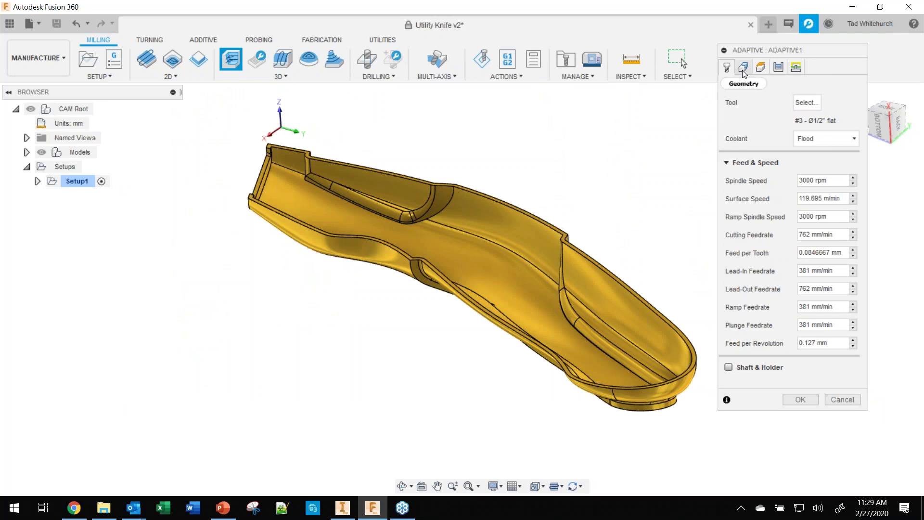
# - Review the adaptive operation's geometry, heights, passes and linking settings, keep the defaults, and generate the toolpath
pyautogui.moveTo(762, 55); pyautogui.dragTo(695, 49)
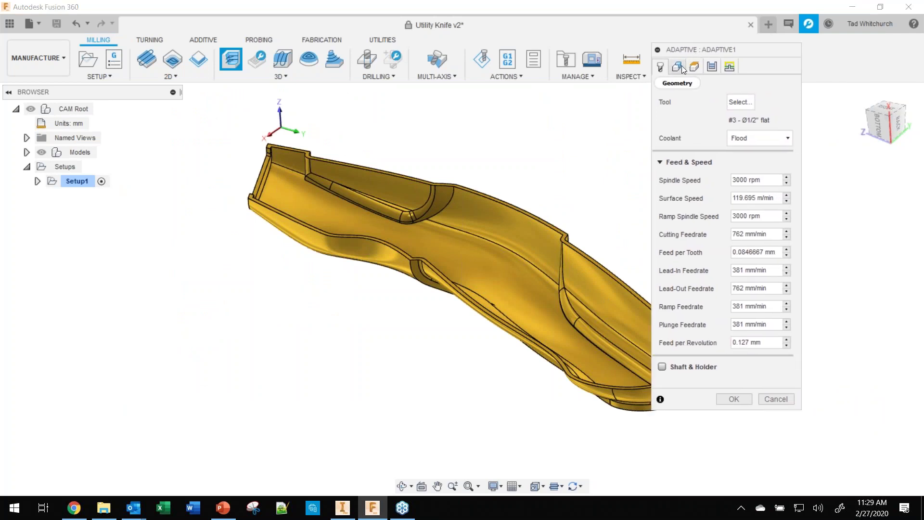
pyautogui.click(678, 67)
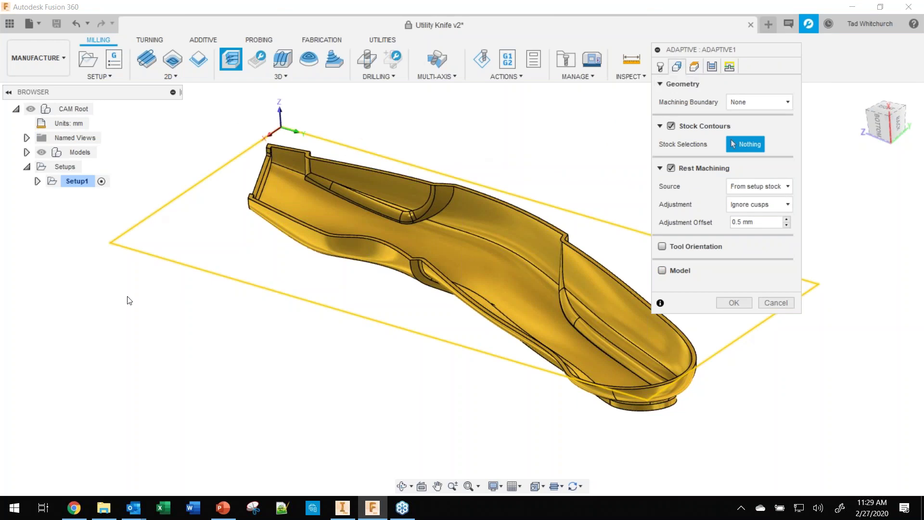
pyautogui.click(694, 67)
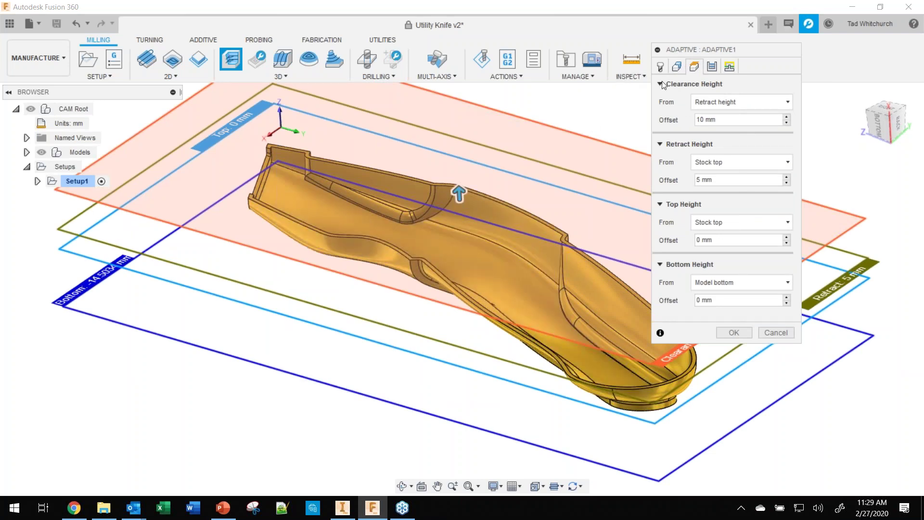
pyautogui.click(712, 67)
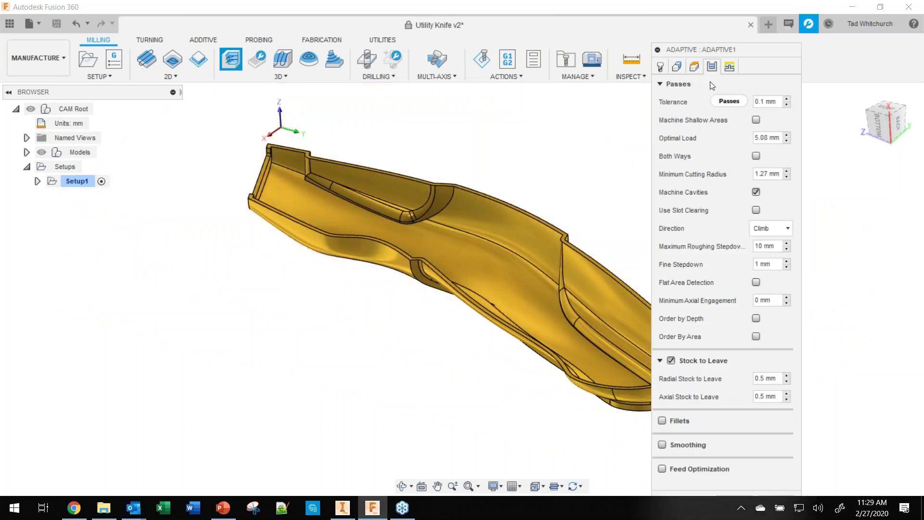
pyautogui.moveTo(715, 50); pyautogui.dragTo(732, 30)
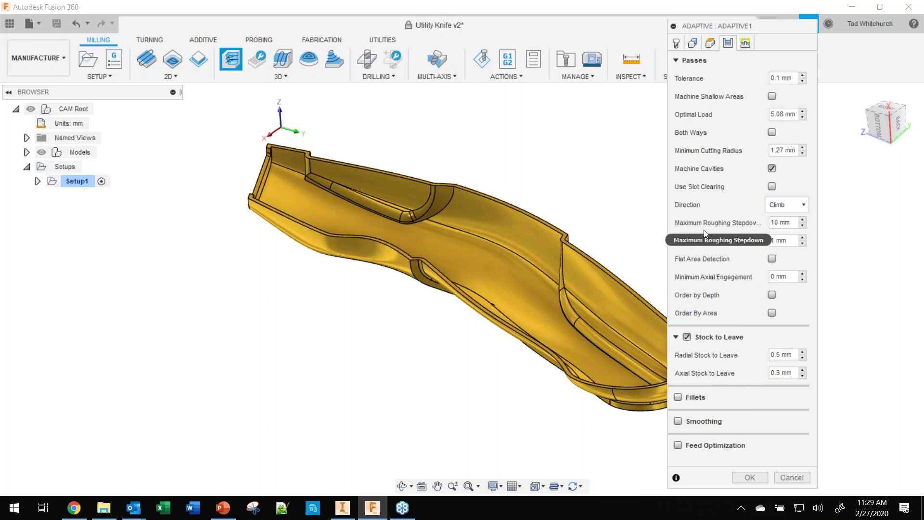
pyautogui.click(746, 43)
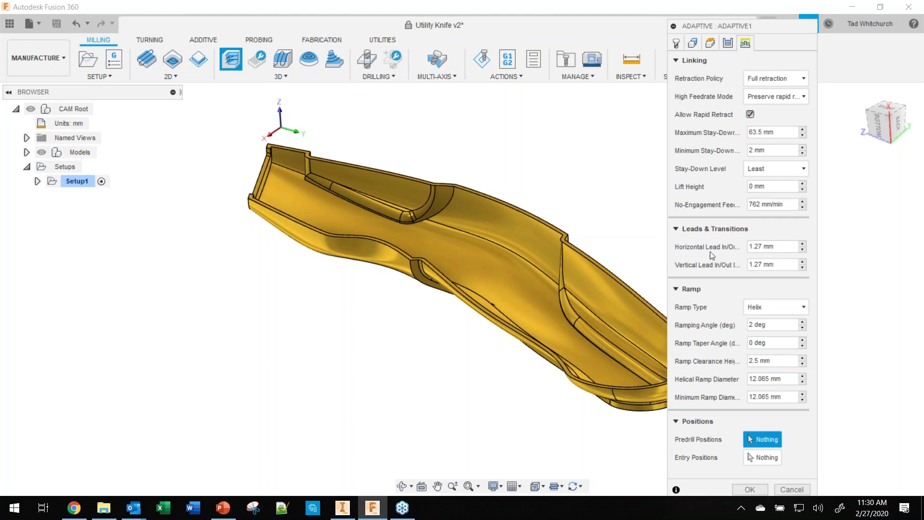
pyautogui.click(727, 43)
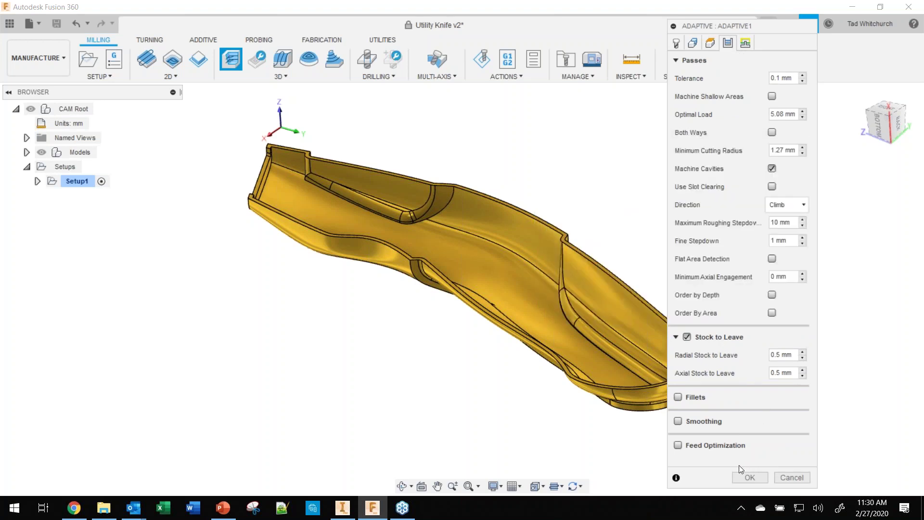
pyautogui.click(741, 477)
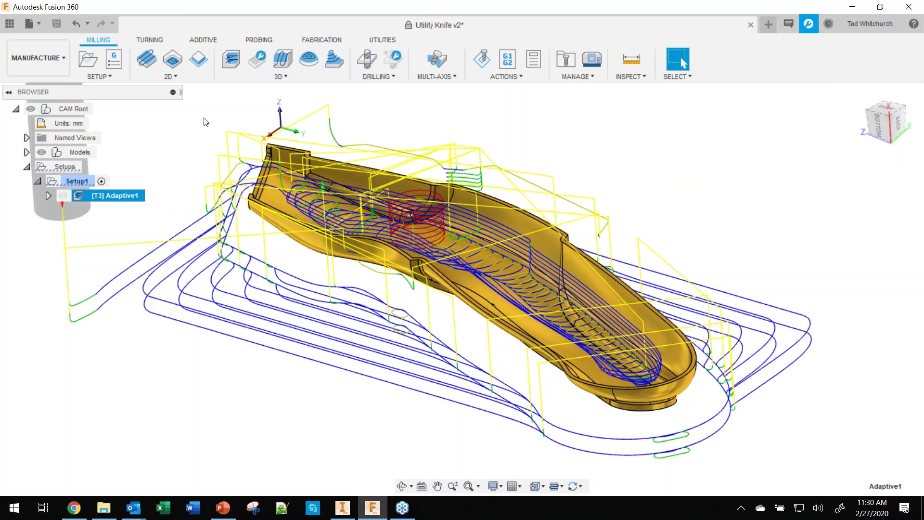
# - Simulate the adaptive toolpath with the toolpath lines hidden and the stock shown, play the material removal, and close the simulation
pyautogui.click(480, 61)
pyautogui.click(549, 203)
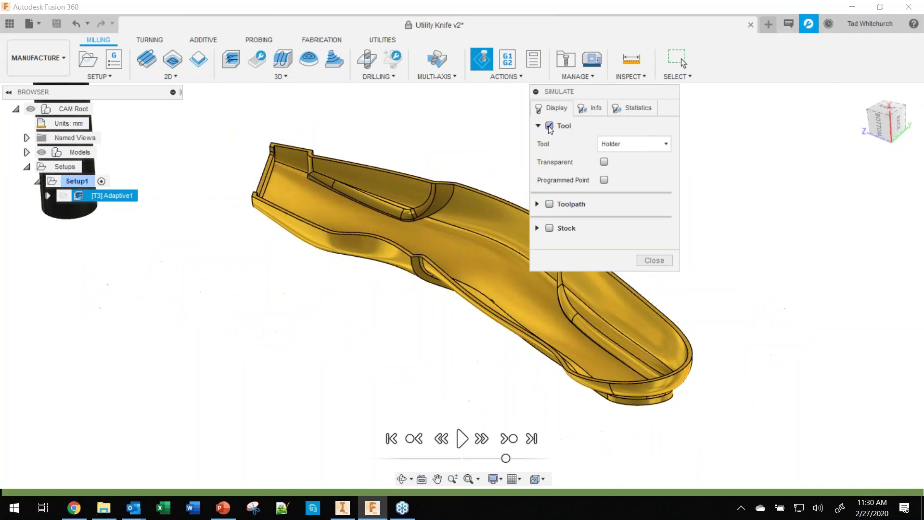
pyautogui.click(549, 228)
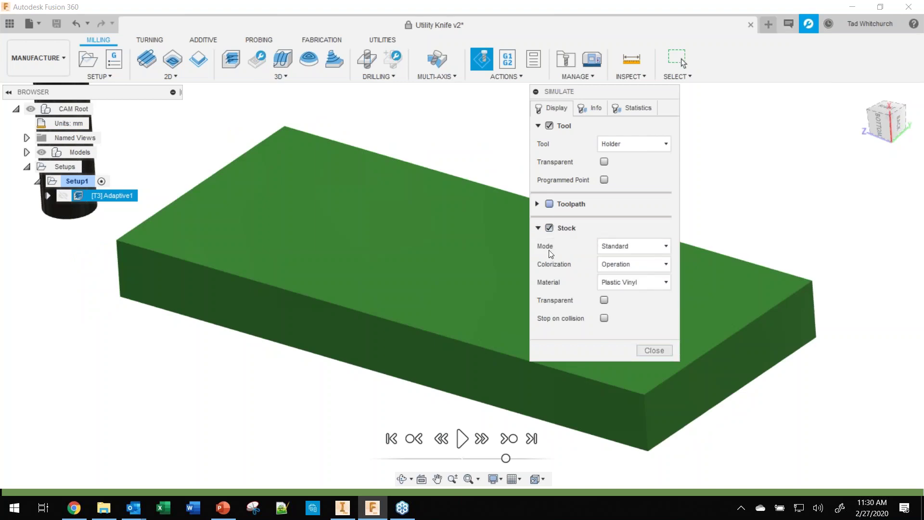
pyautogui.click(474, 440)
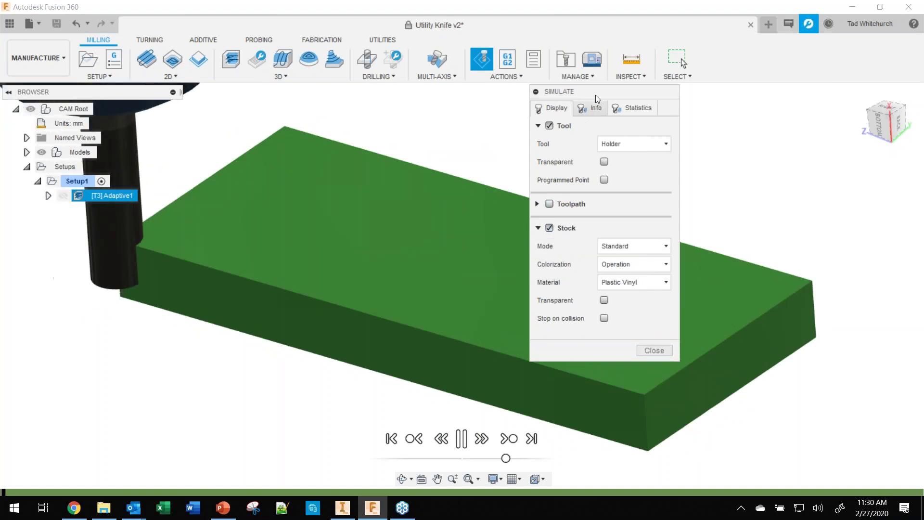
pyautogui.moveTo(610, 92); pyautogui.dragTo(704, 68)
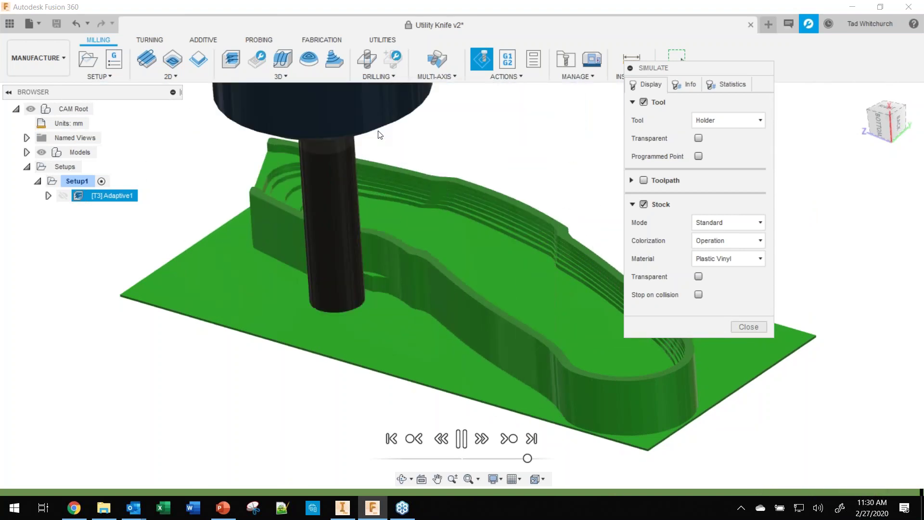
pyautogui.click(753, 326)
# - Duplicate the Adaptive1 operation and open the copy for editing
pyautogui.rightClick(73, 197)
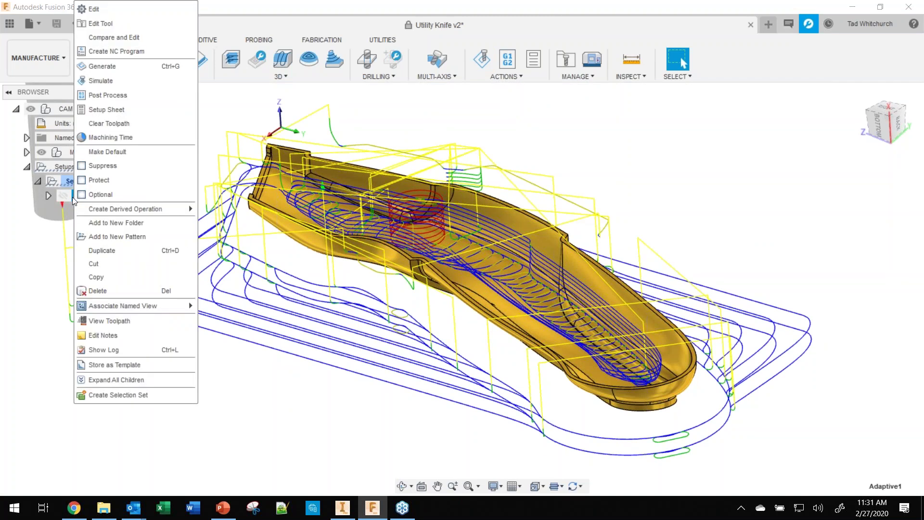
pyautogui.click(91, 251)
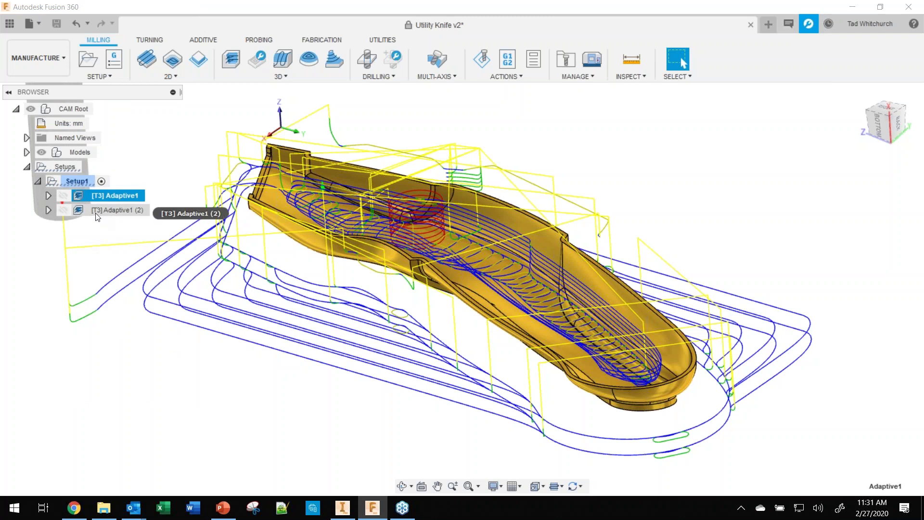
pyautogui.click(97, 212)
pyautogui.doubleClick(98, 215)
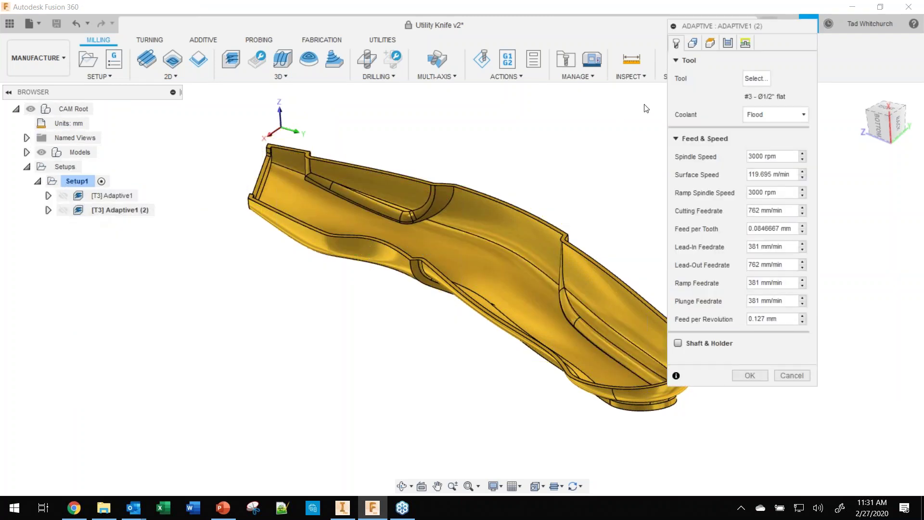
# - Look through the Tutorial - Inch library for a different cutter for the duplicated operation
pyautogui.click(757, 77)
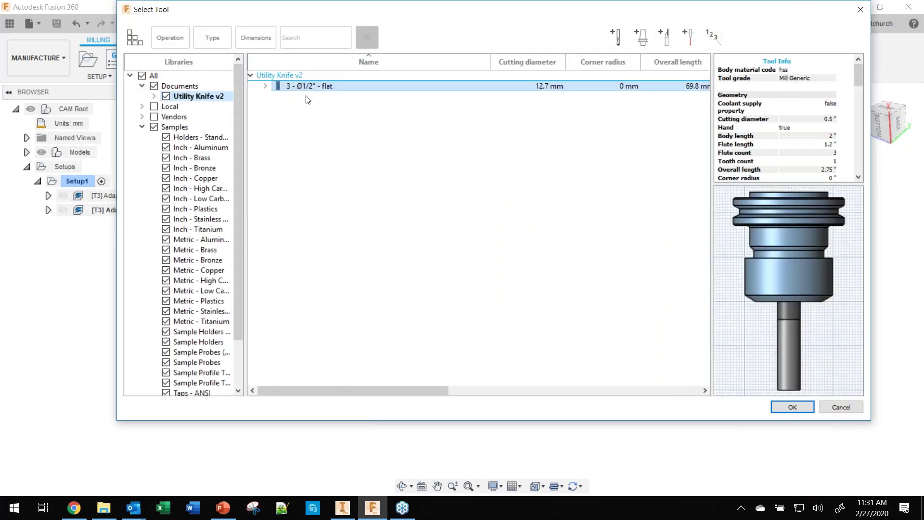
pyautogui.moveTo(238, 188); pyautogui.dragTo(226, 395)
pyautogui.click(196, 373)
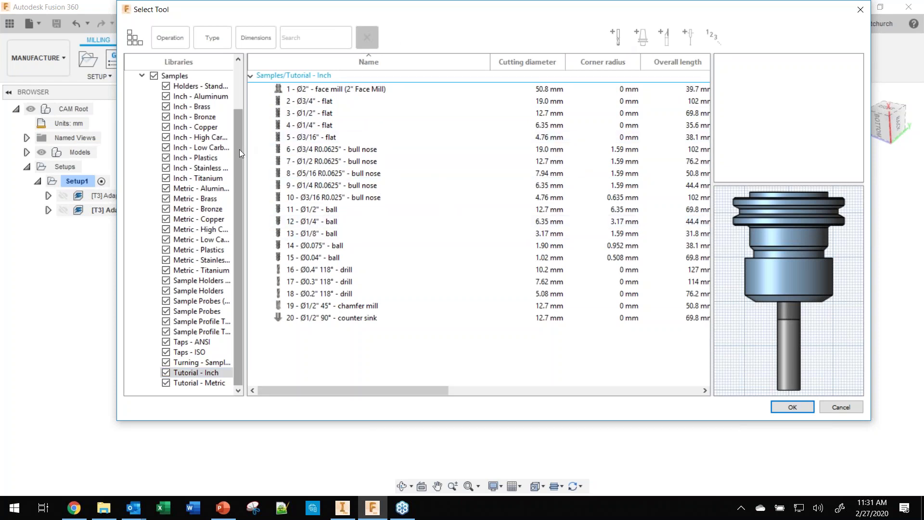
# - Start a new milling tool in the Utility Knife v2 document library as a flat end mill with units in inches
pyautogui.moveTo(239, 149); pyautogui.dragTo(238, 87)
pyautogui.click(199, 96)
pyautogui.click(616, 38)
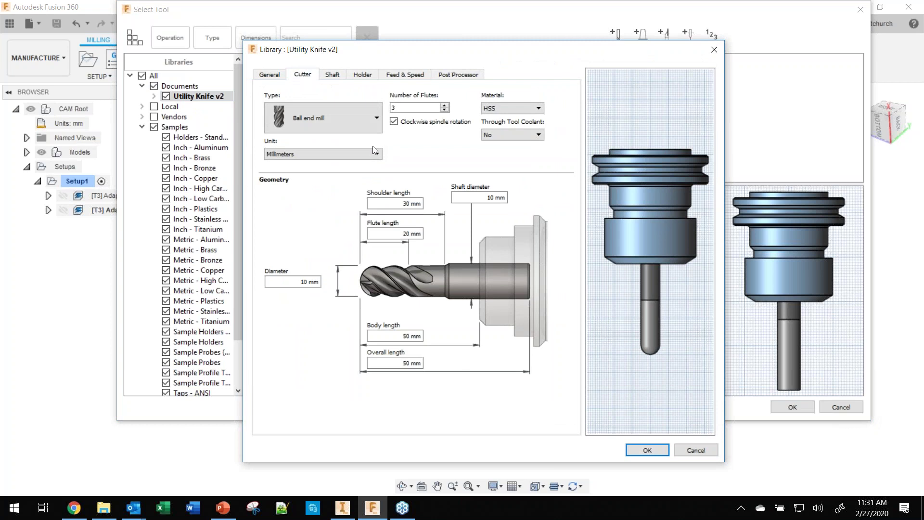
pyautogui.click(327, 122)
pyautogui.click(311, 143)
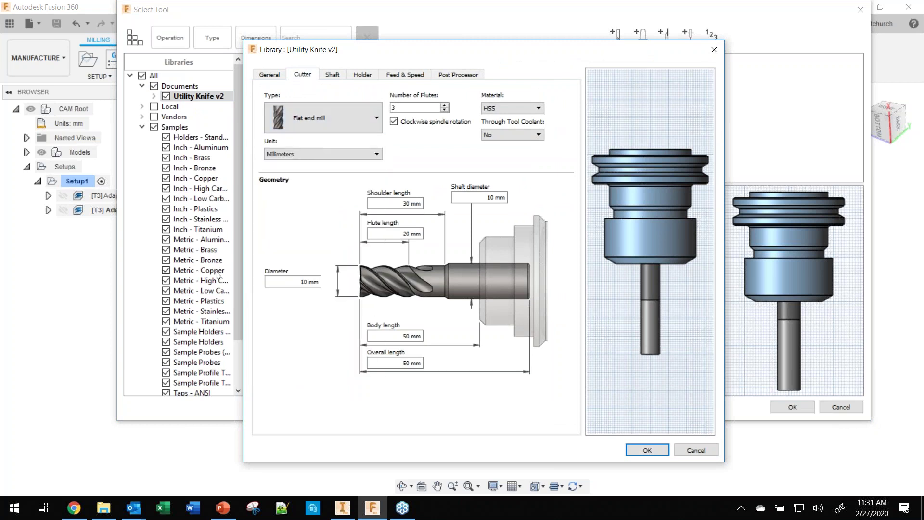
pyautogui.click(282, 154)
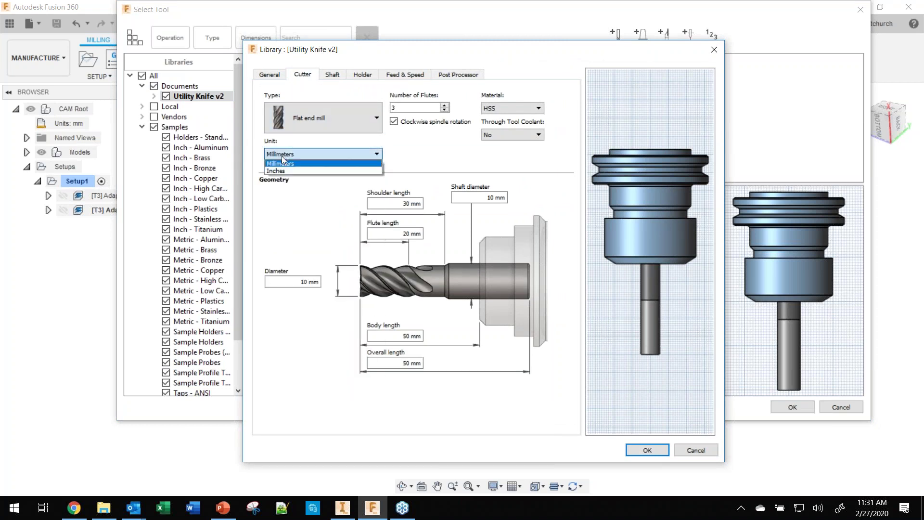
pyautogui.click(276, 171)
# - Set the new end mill's diameter to 0.125 in, body and overall lengths to 1 in, and shoulder length to 0.75 in
pyautogui.moveTo(289, 282); pyautogui.dragTo(369, 284)
pyautogui.write('.125')
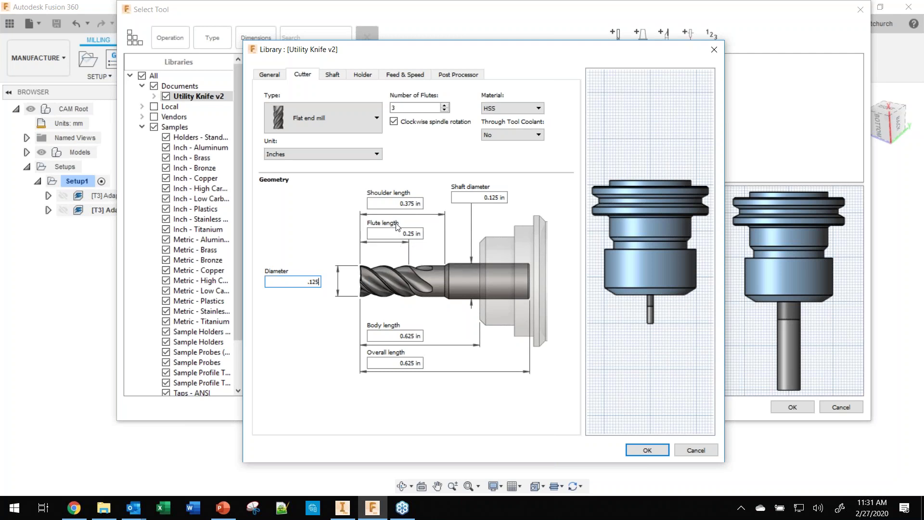
pyautogui.click(393, 333)
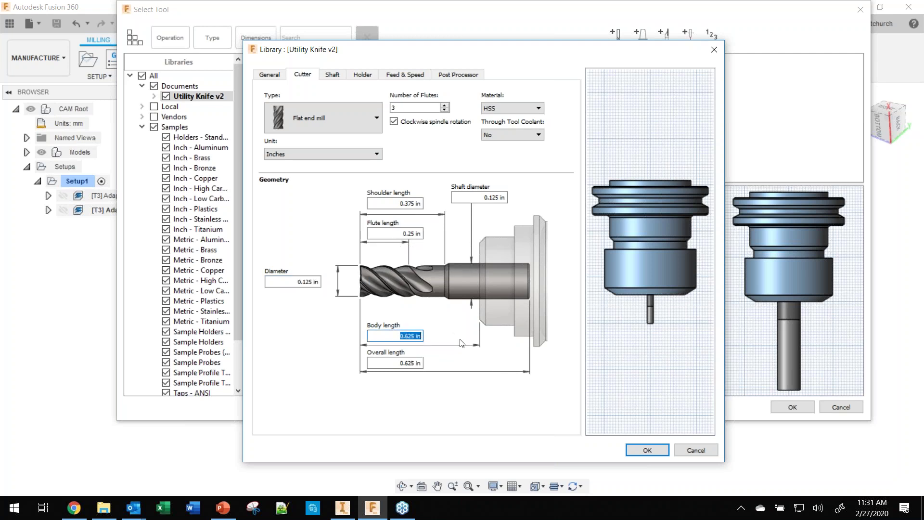
pyautogui.write('1')
pyautogui.press('Tab')
pyautogui.write('1')
pyautogui.click(397, 203)
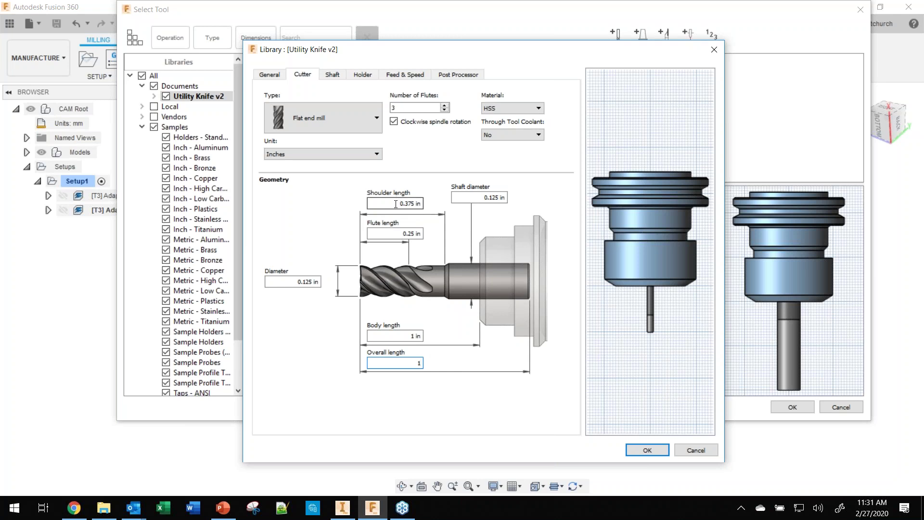
pyautogui.write('0.75')
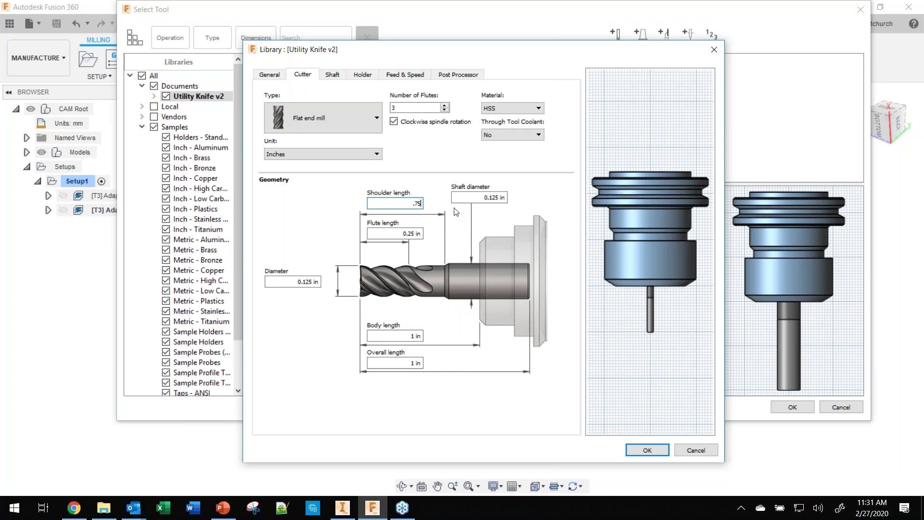
pyautogui.press('Tab')
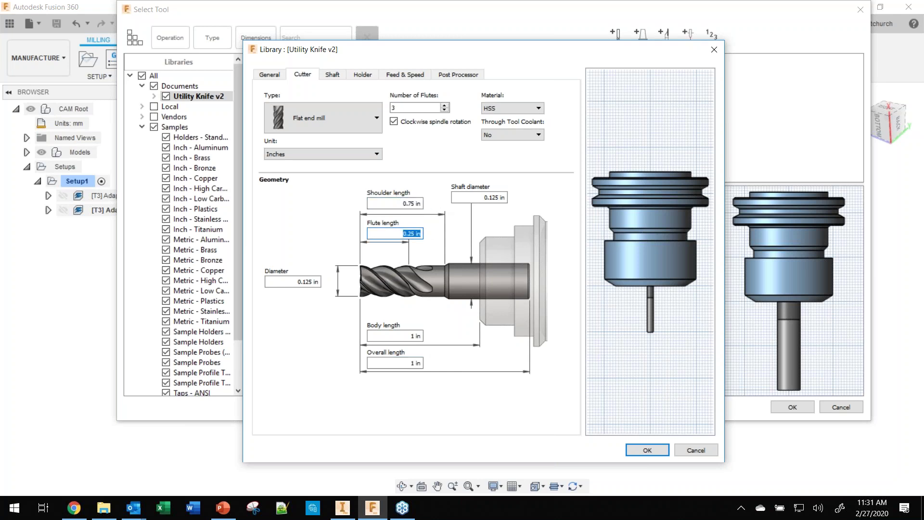
# - Set the new end mill's flute length to 0.5 in, keep its current holder, and assign the tool to the duplicated adaptive operation
pyautogui.write('.5')
pyautogui.press('Tab')
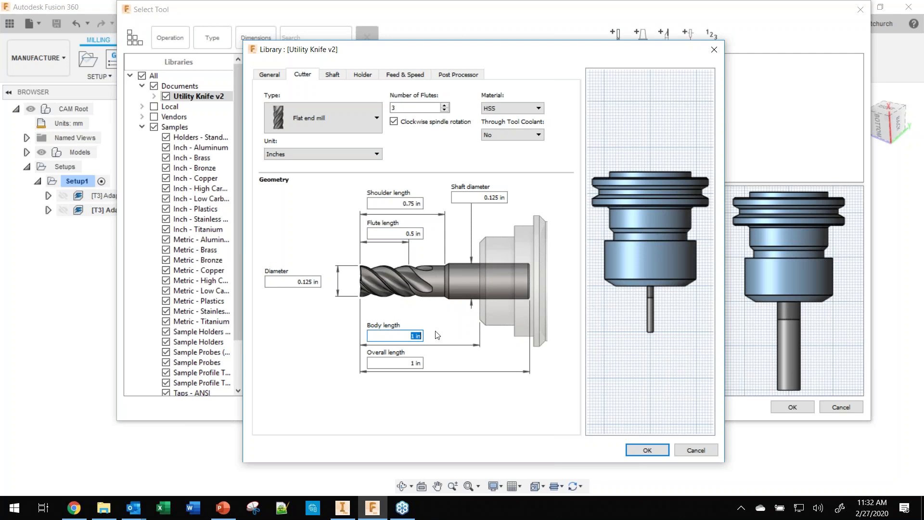
pyautogui.click(407, 75)
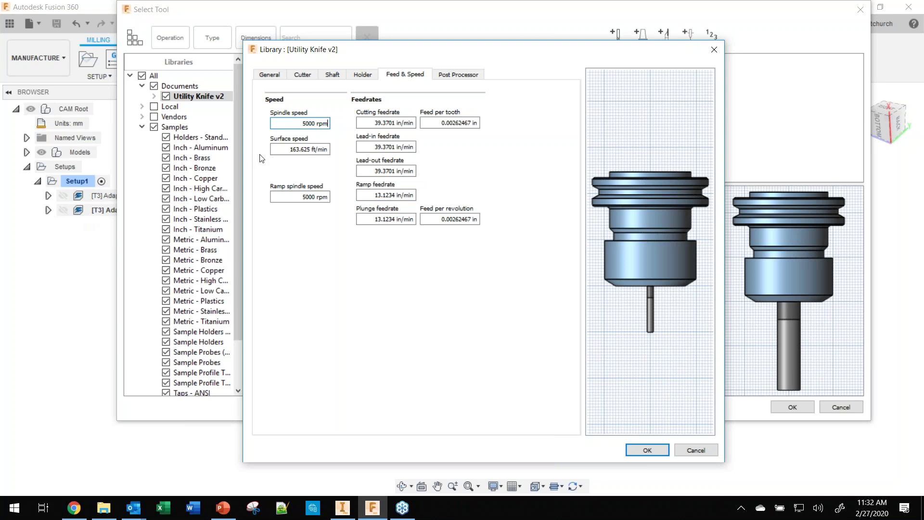
pyautogui.click(350, 76)
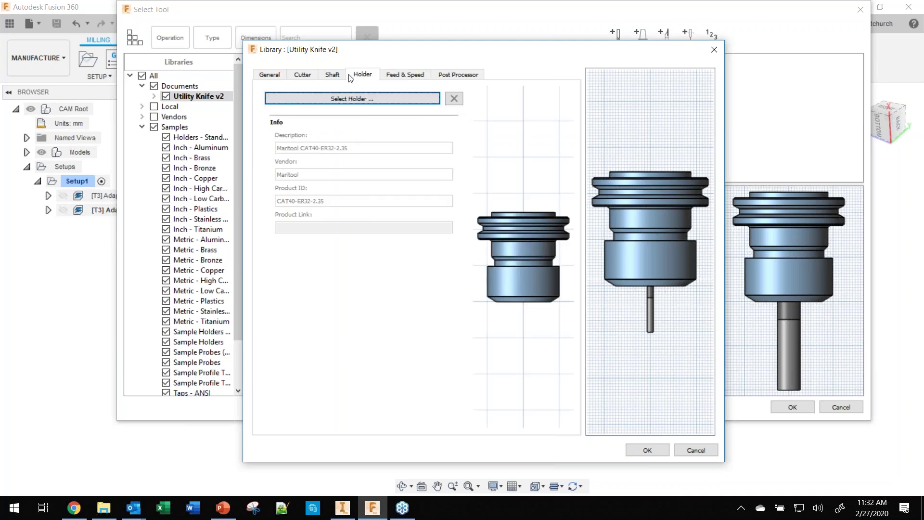
pyautogui.click(357, 106)
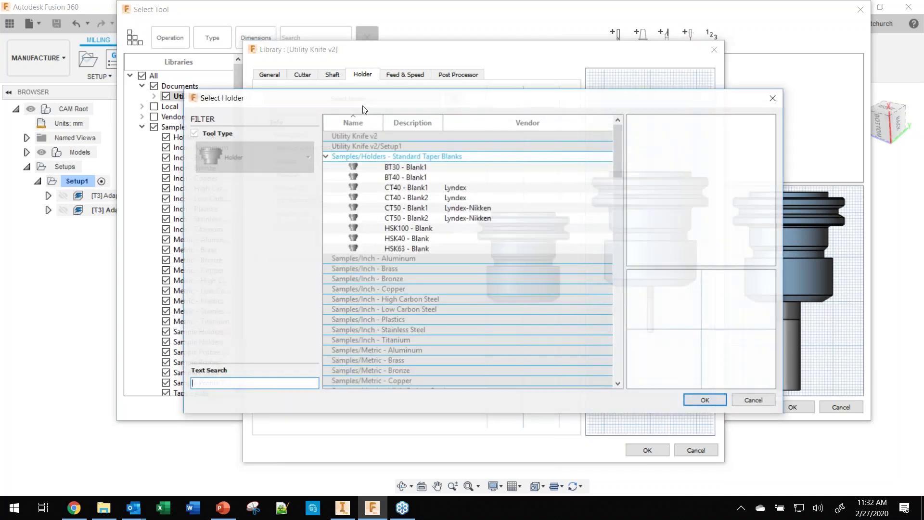
pyautogui.click(755, 401)
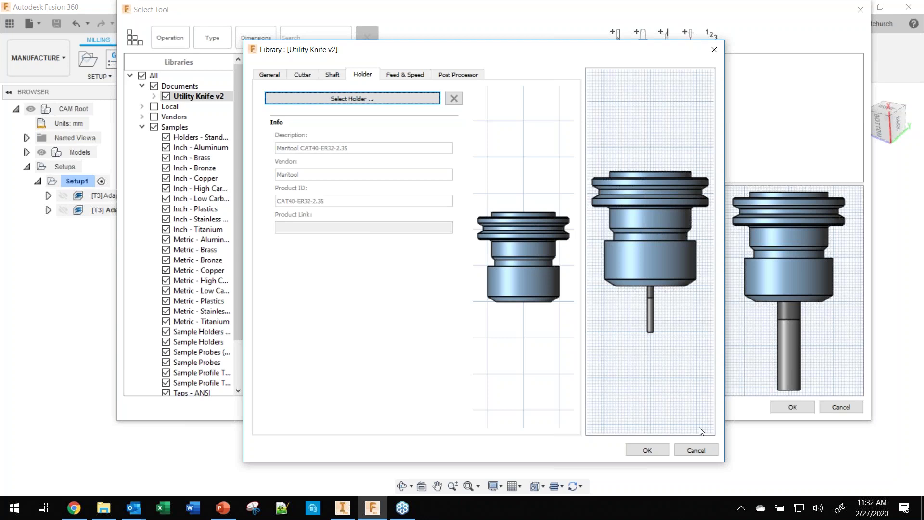
pyautogui.click(647, 450)
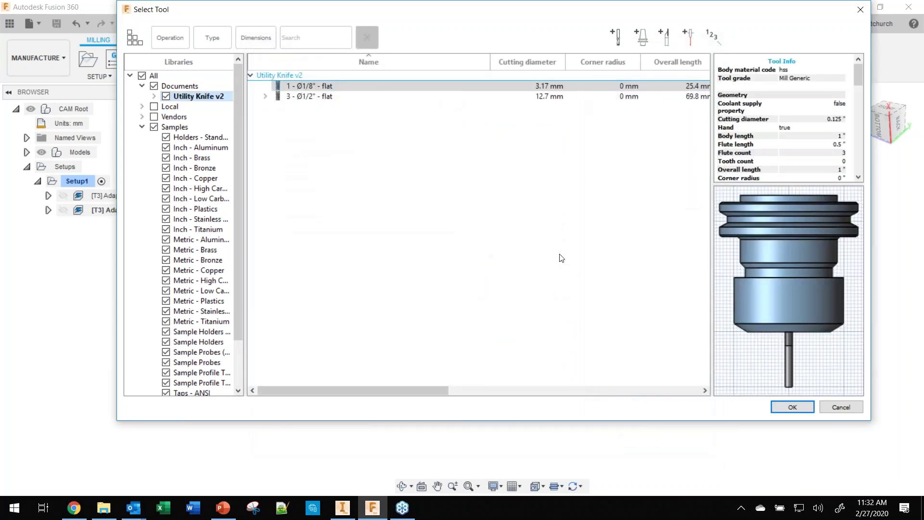
pyautogui.click(792, 407)
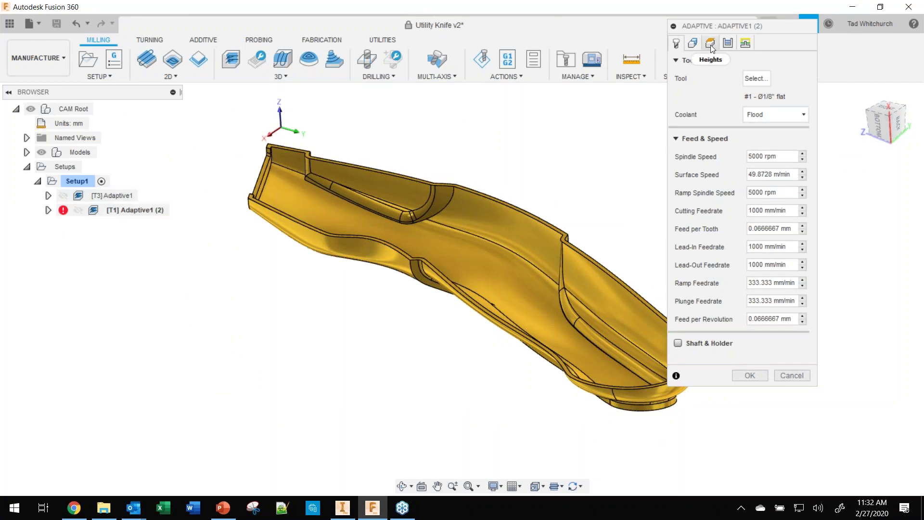
# - Set the duplicated operation's rest machining source to From previous operation(s) and generate its toolpath
pyautogui.click(693, 43)
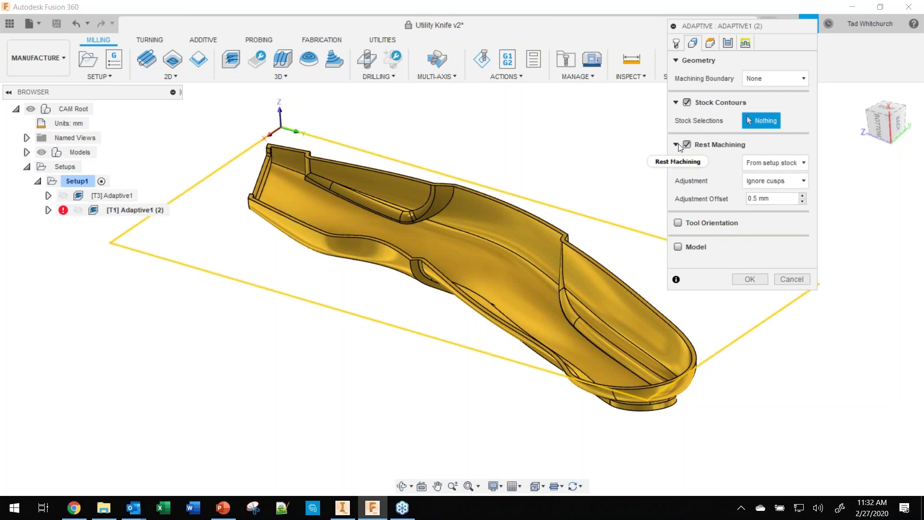
pyautogui.click(770, 162)
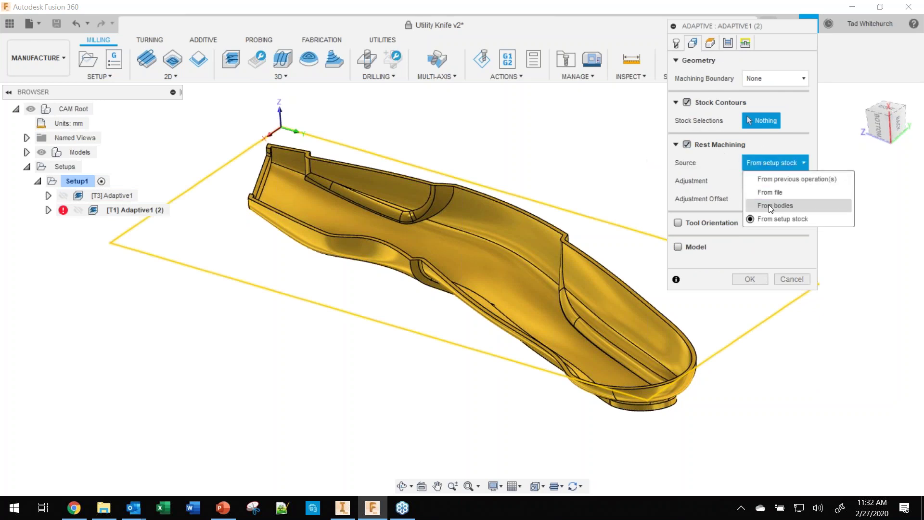
pyautogui.click(775, 178)
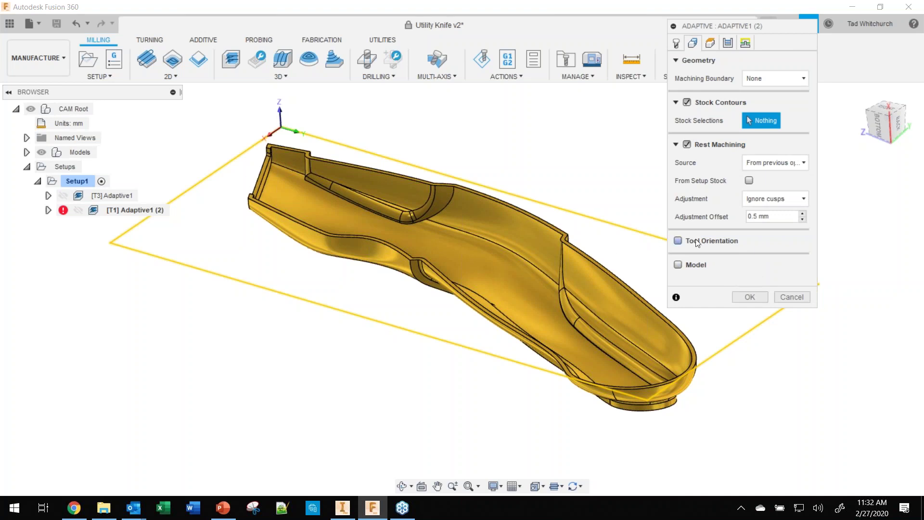
pyautogui.click(750, 297)
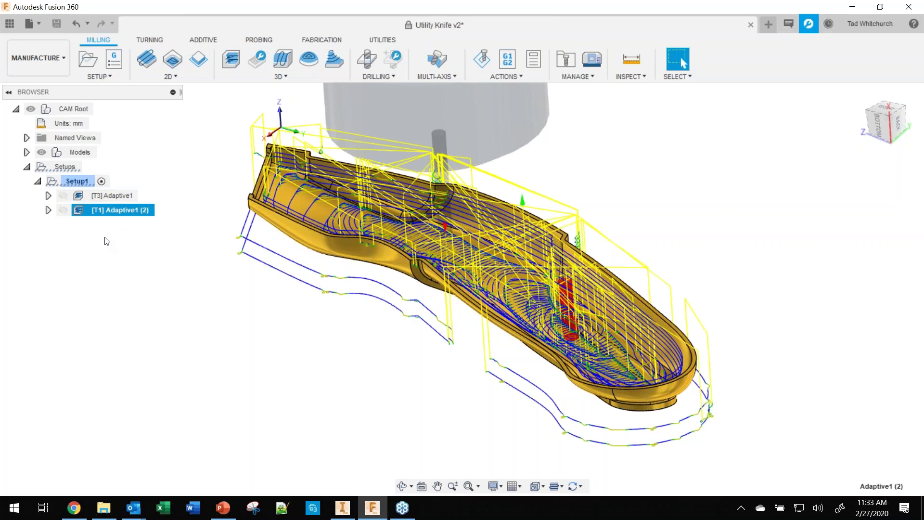
# - Edit the Adaptive1 (2) operation to use Silhouette as its machining boundary and regenerate the toolpath
pyautogui.rightClick(89, 213)
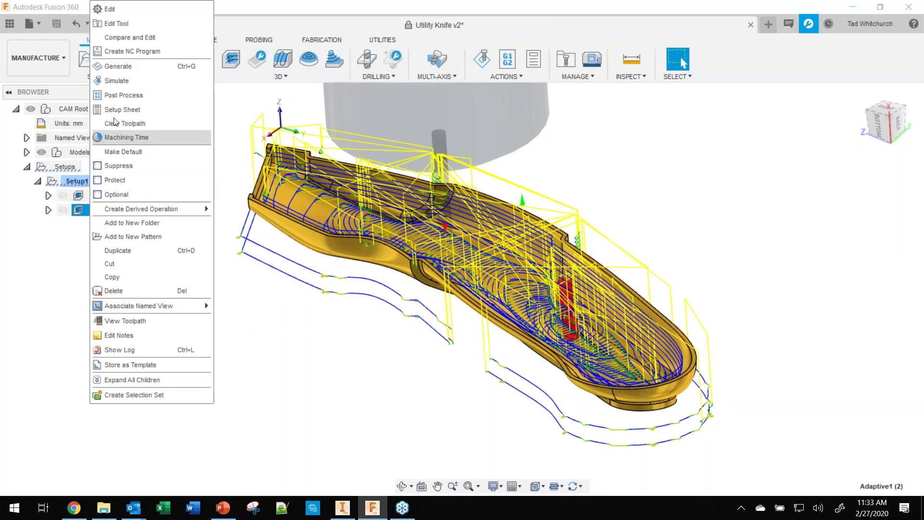
pyautogui.click(118, 14)
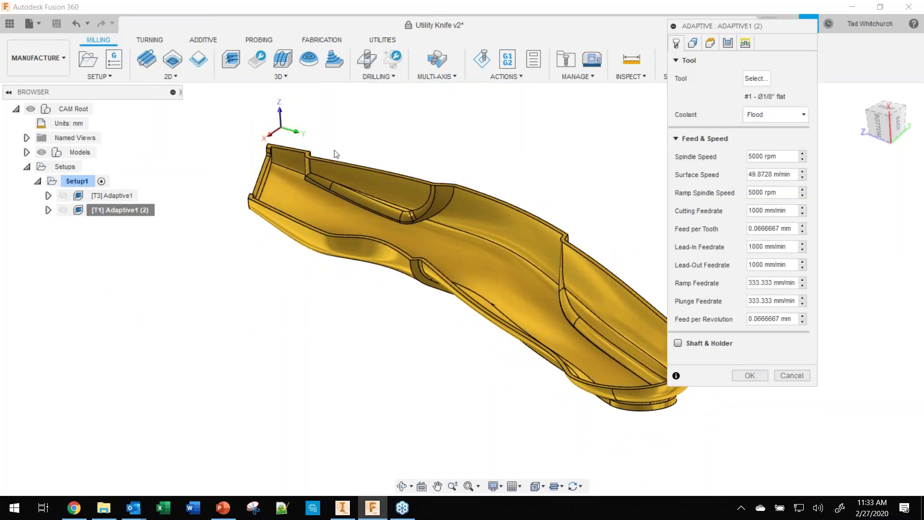
pyautogui.click(693, 44)
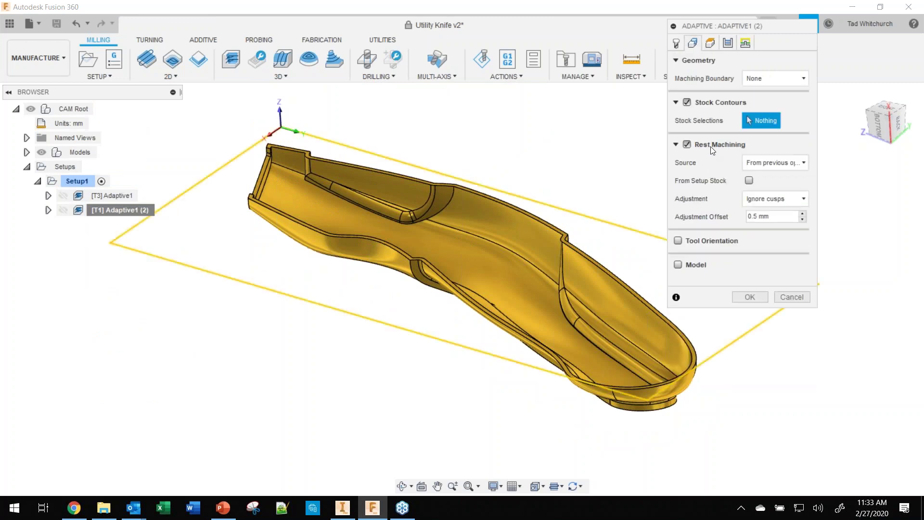
pyautogui.click(779, 82)
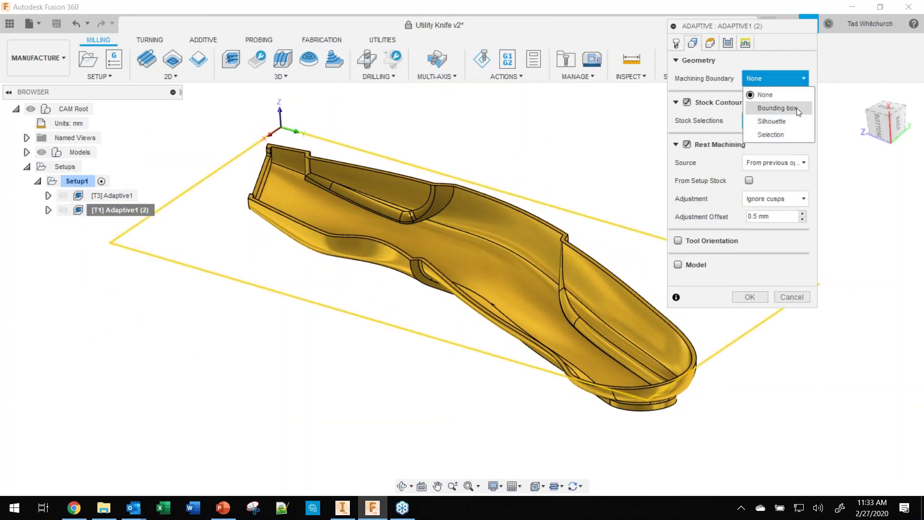
pyautogui.click(792, 121)
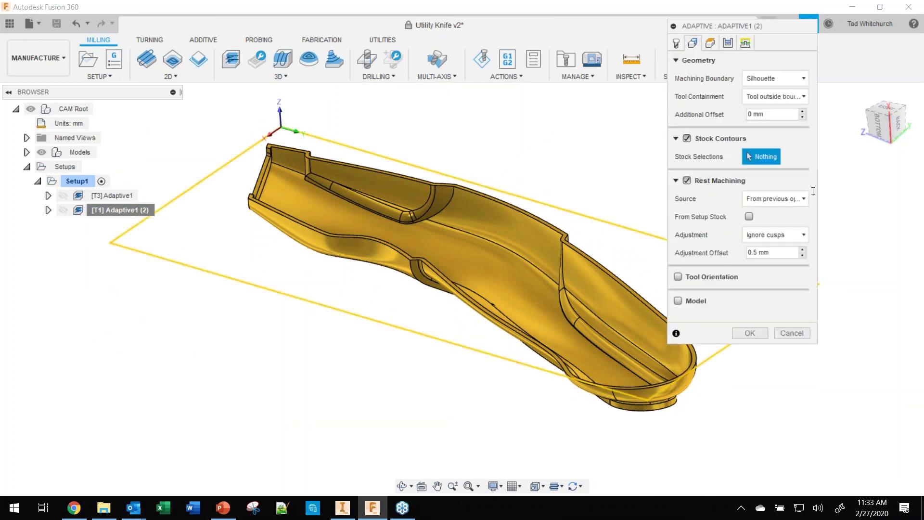
pyautogui.click(750, 332)
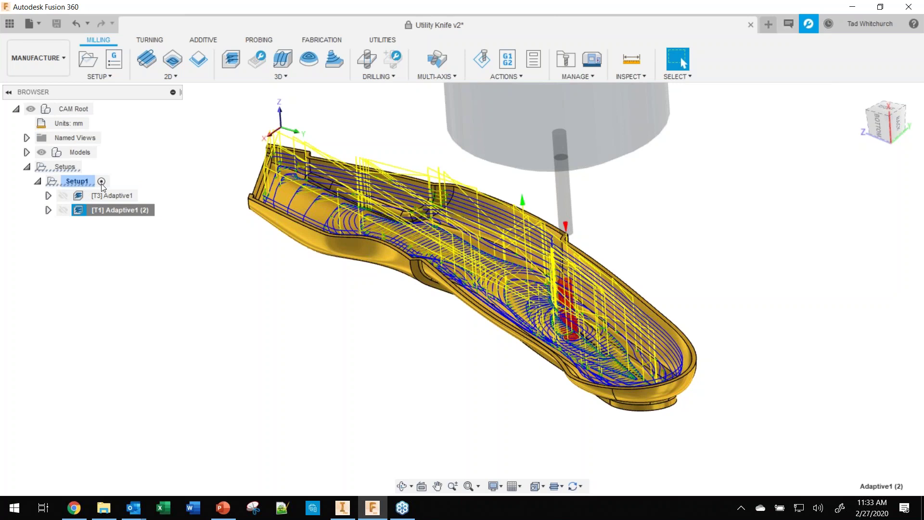
# - Simulate all of Setup1, skipping ahead to the second adaptive operation to watch it cut, and close the simulation
pyautogui.click(77, 181)
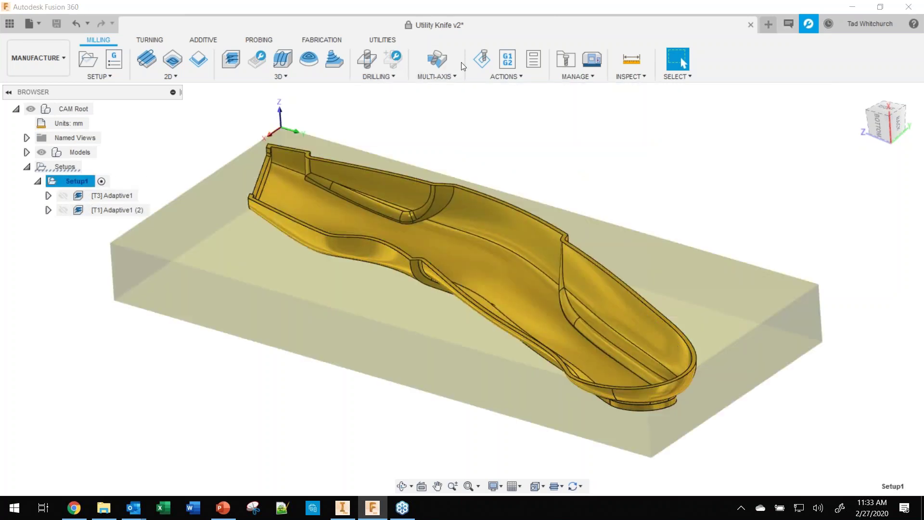
pyautogui.click(481, 58)
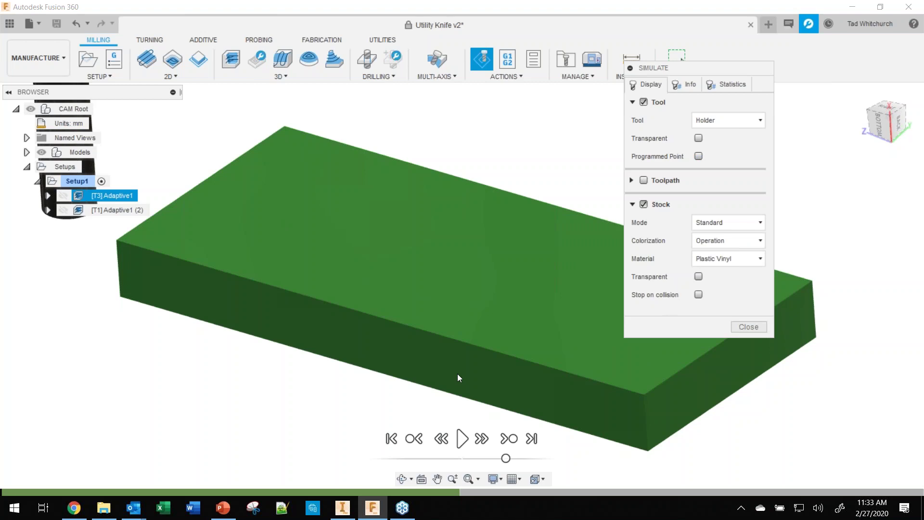
pyautogui.click(506, 438)
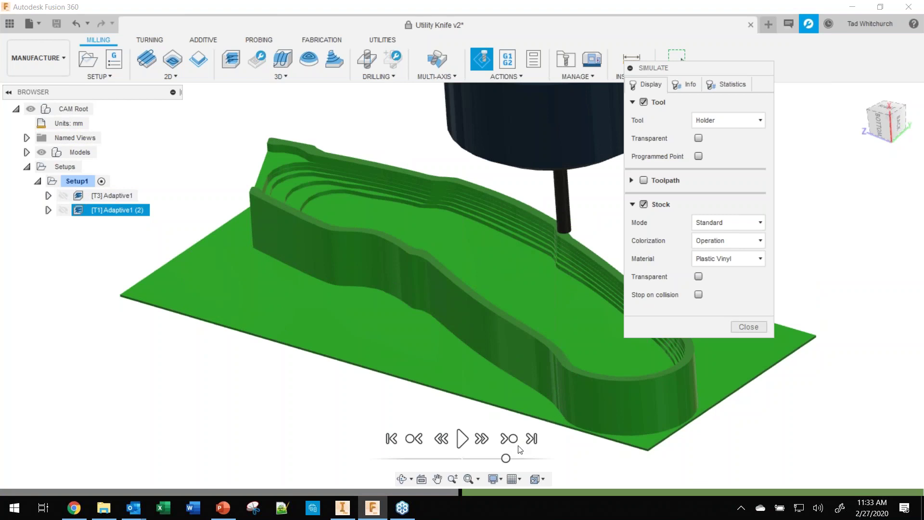
pyautogui.click(463, 438)
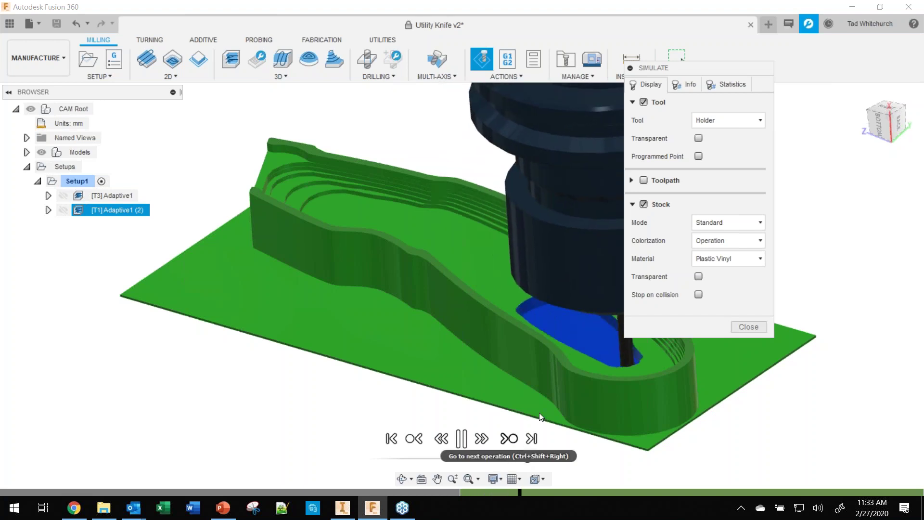
pyautogui.moveTo(723, 67); pyautogui.dragTo(827, 48)
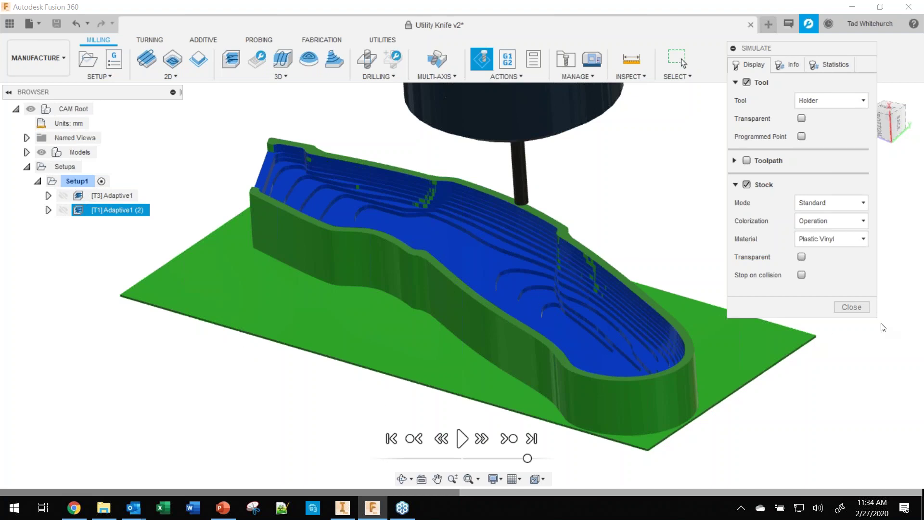
pyautogui.click(852, 307)
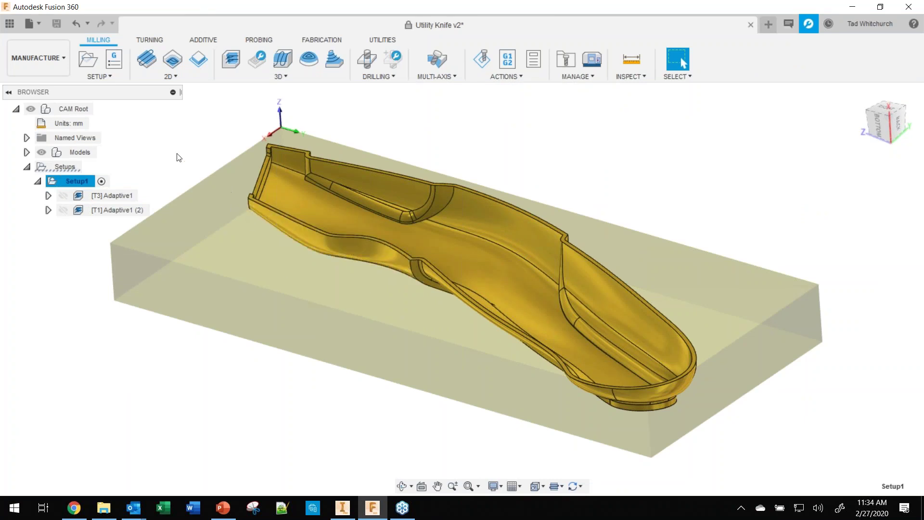
# - Return the utility knife to the Design workspace and go on to the Generative Design workspace
pyautogui.click(28, 60)
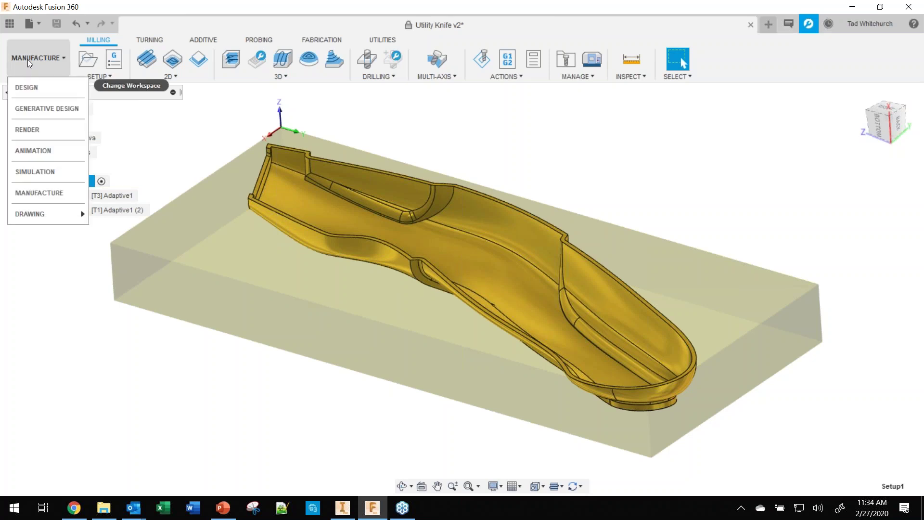
pyautogui.click(38, 85)
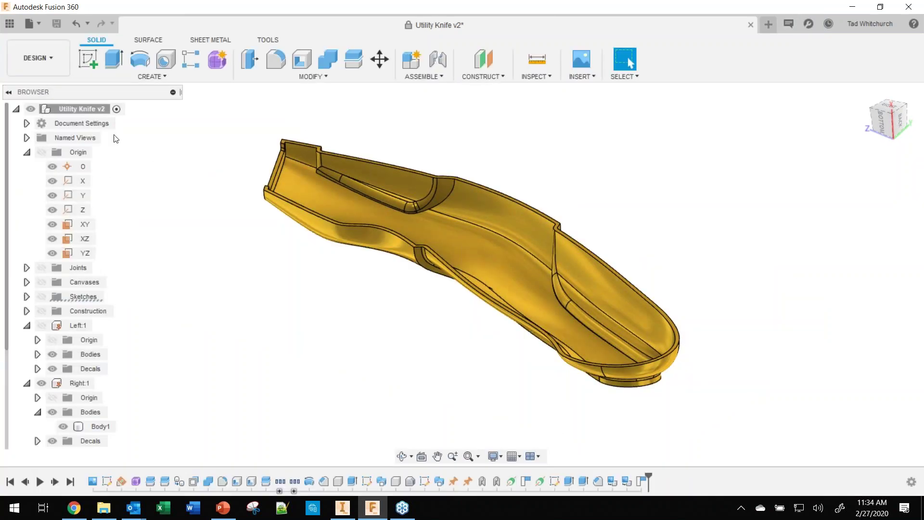
pyautogui.click(35, 60)
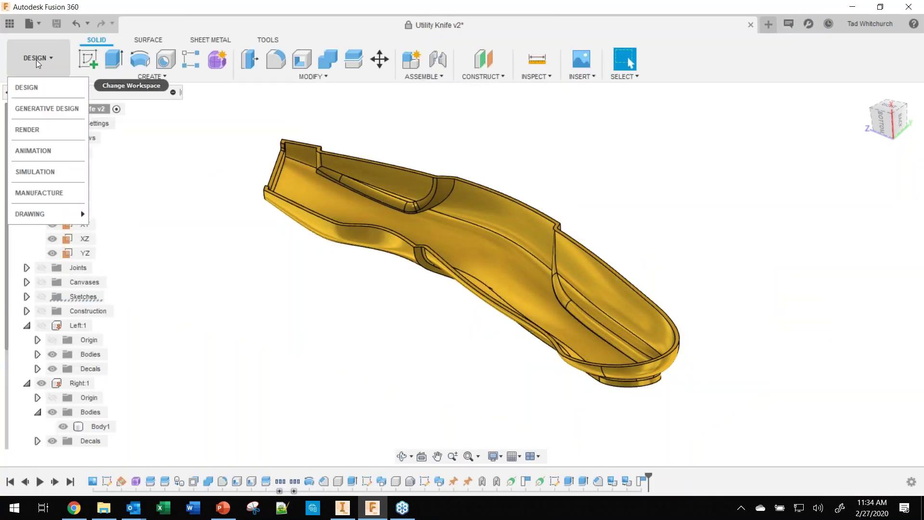
pyautogui.click(42, 108)
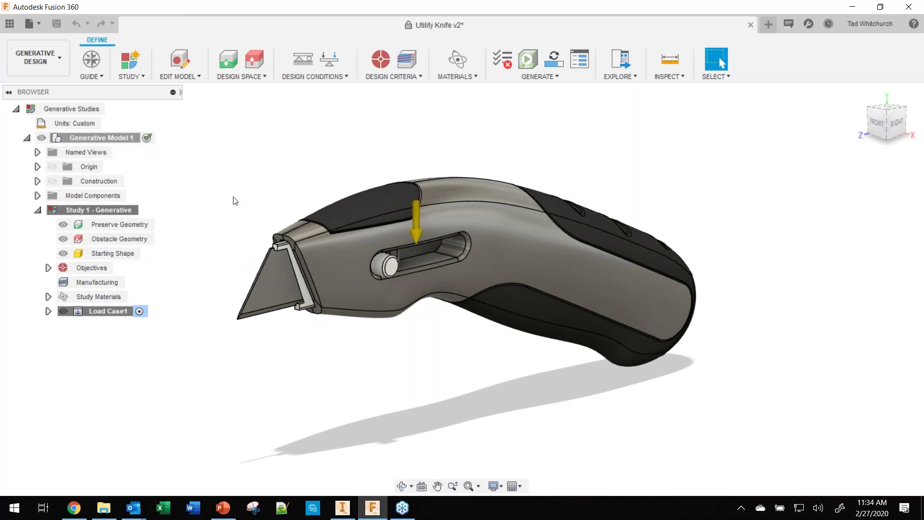
# - Switch to the Render workspace and view the gallery rendering of the yellow knife on outdoor ground
pyautogui.click(53, 77)
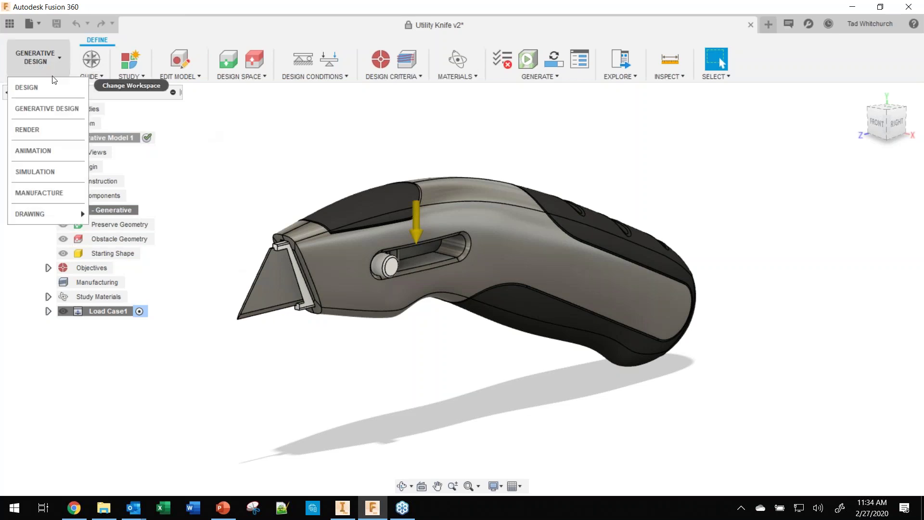
pyautogui.click(58, 128)
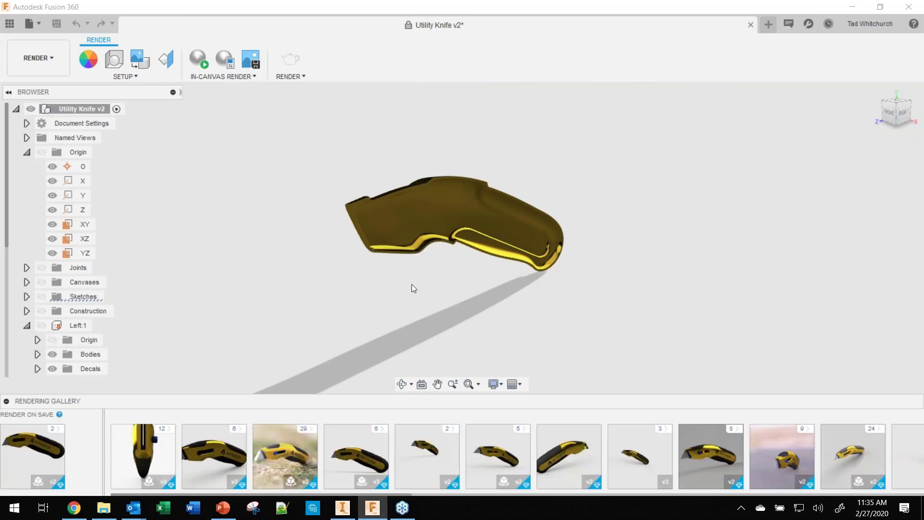
pyautogui.click(288, 458)
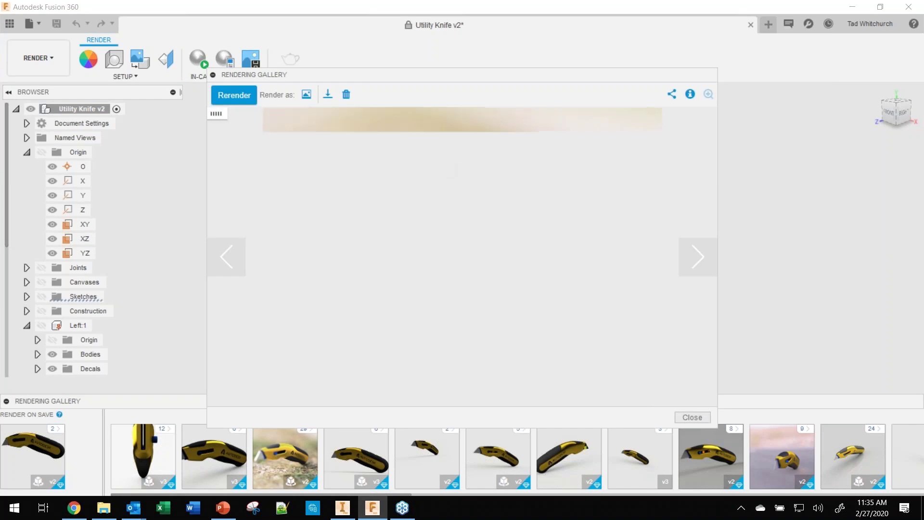
pyautogui.moveTo(440, 166); pyautogui.dragTo(284, 192)
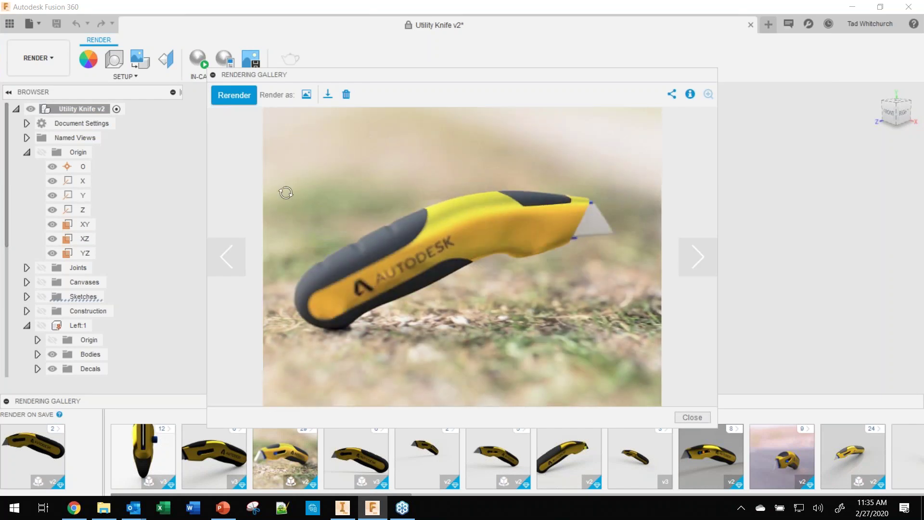
pyautogui.click(691, 417)
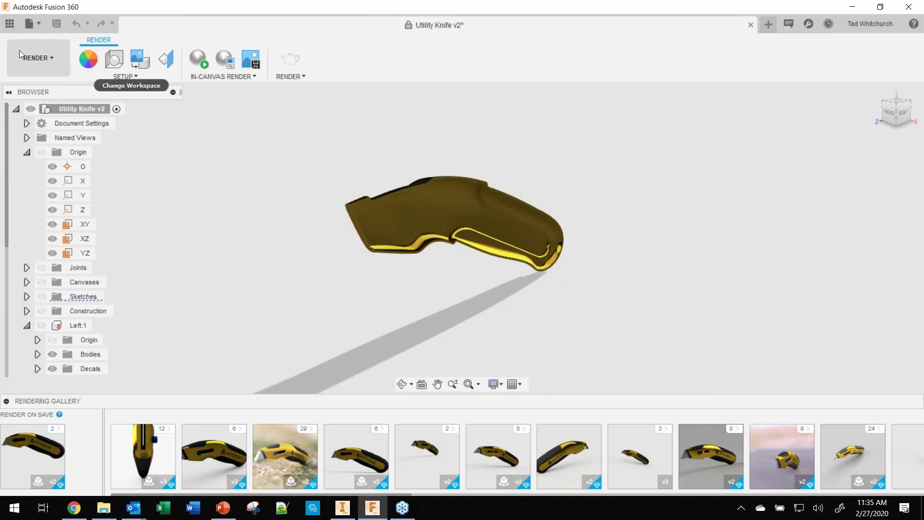
# - Visit the Animation workspace to see the knife's storyboard, and move on to the Simulation workspace
pyautogui.click(38, 58)
pyautogui.click(39, 151)
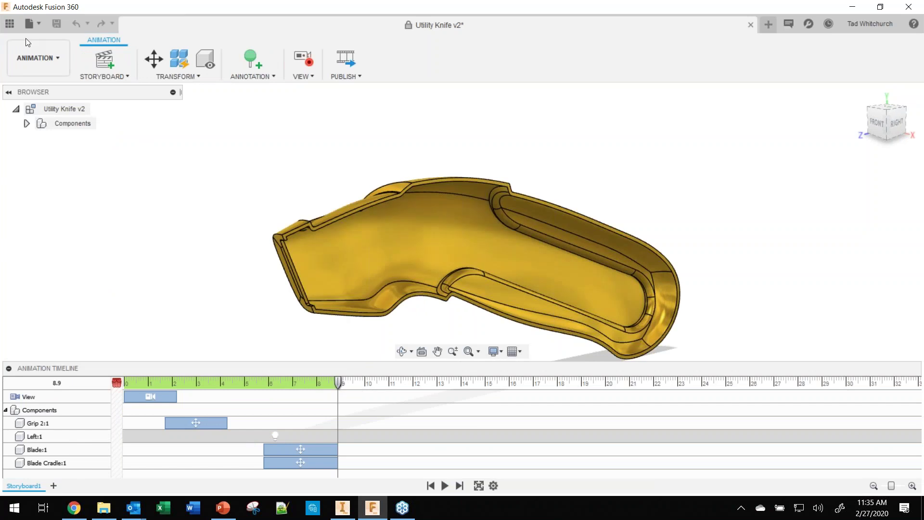
pyautogui.click(37, 58)
pyautogui.click(36, 171)
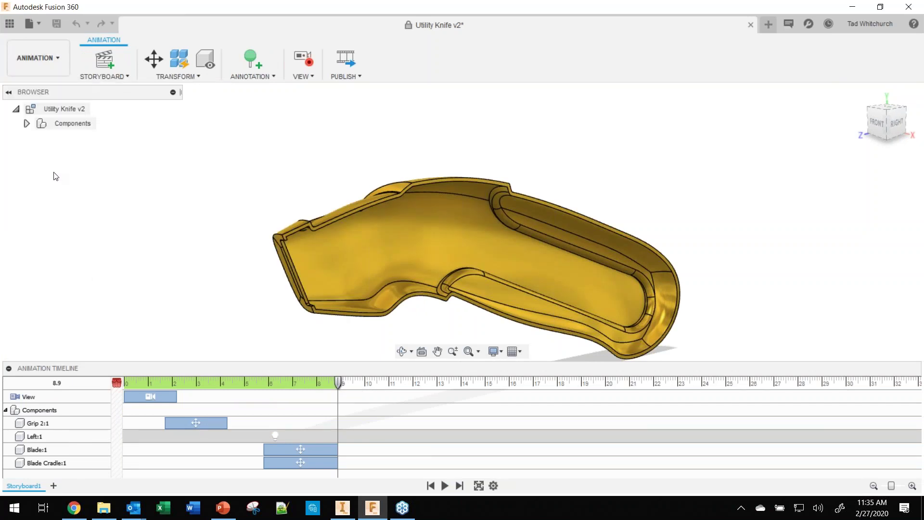
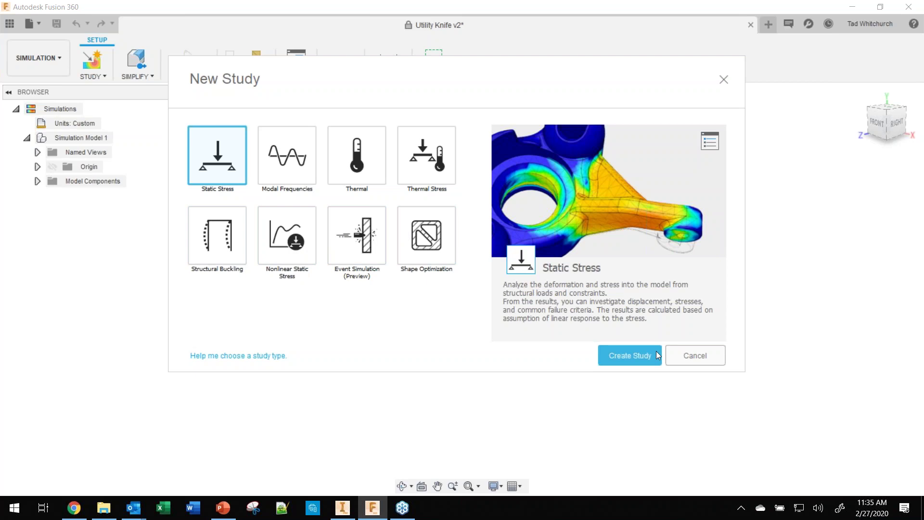
# - Cancel the new simulation study and return the utility knife to the Design workspace
pyautogui.click(677, 355)
pyautogui.click(25, 62)
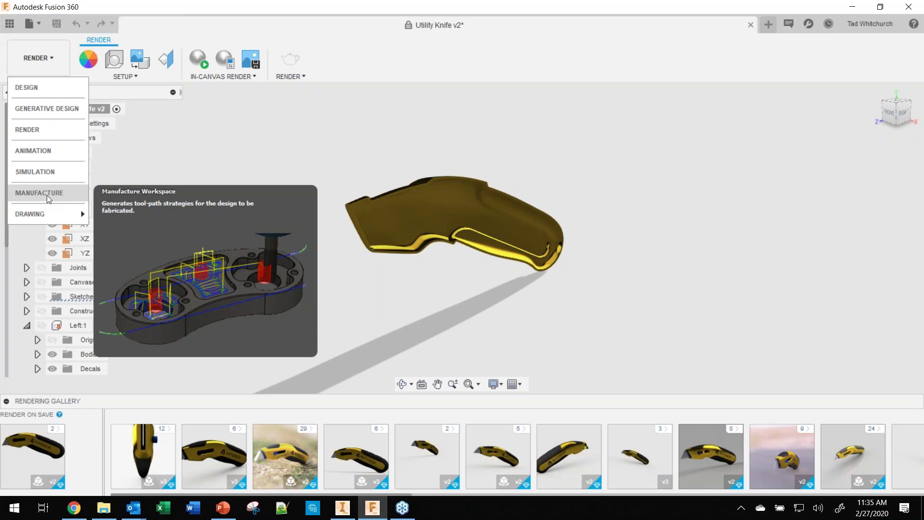
pyautogui.click(270, 128)
pyautogui.click(26, 62)
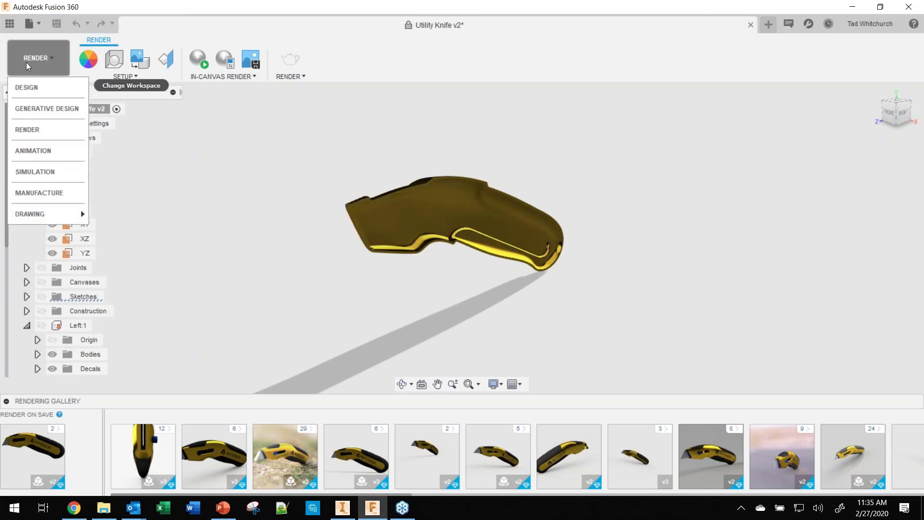
pyautogui.click(29, 89)
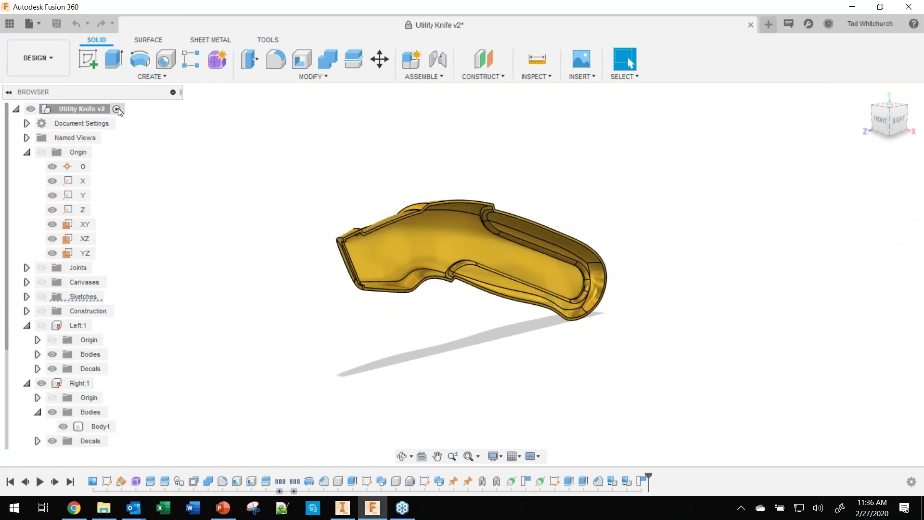
# - Collapse the Origin folder and unisolate all components of the utility knife
pyautogui.click(27, 153)
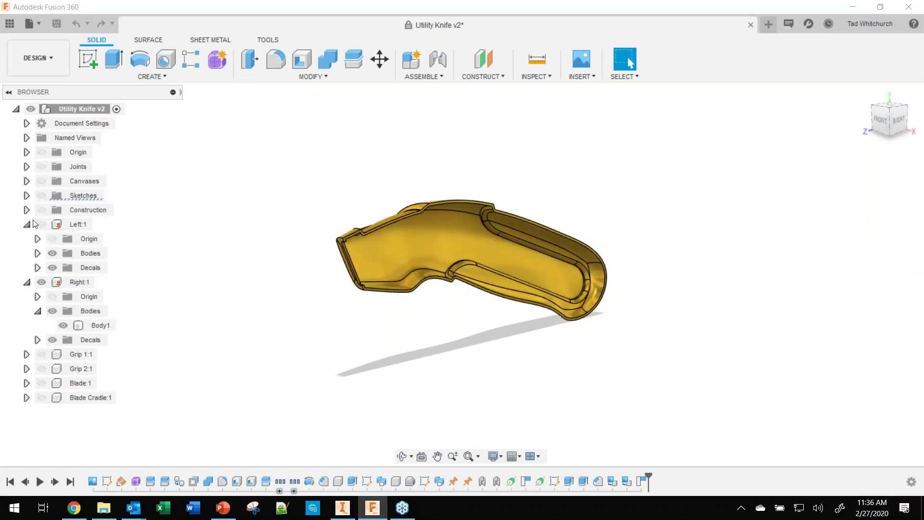
pyautogui.rightClick(80, 109)
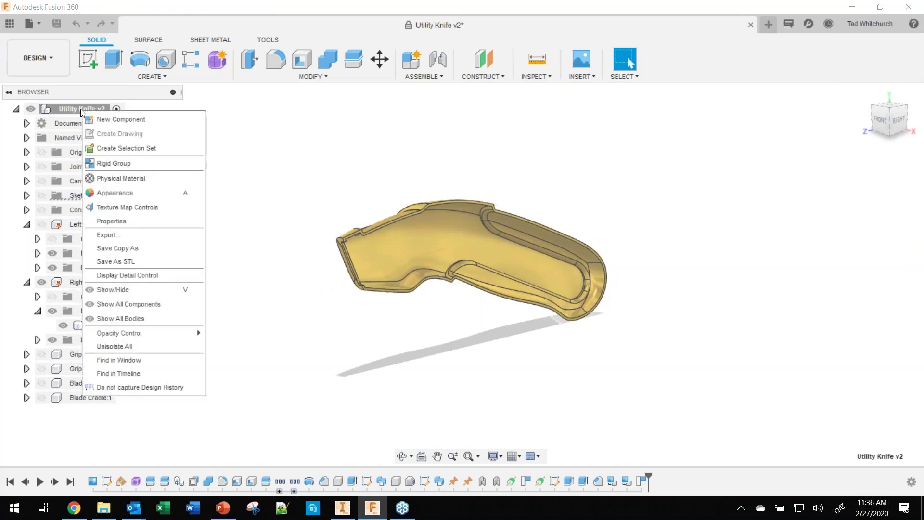
pyautogui.click(144, 344)
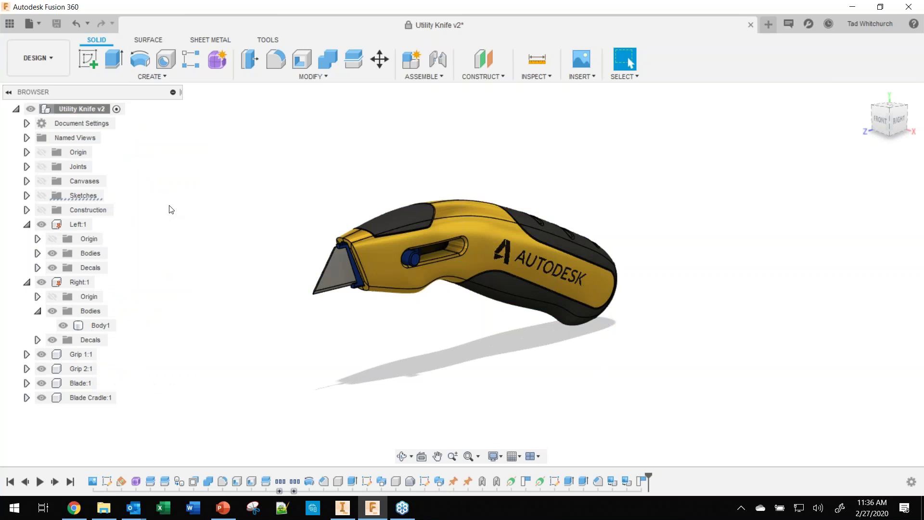
# - Review the webinar topics slide in PowerPoint, return to Fusion 360 and view the list of available teams
pyautogui.click(223, 508)
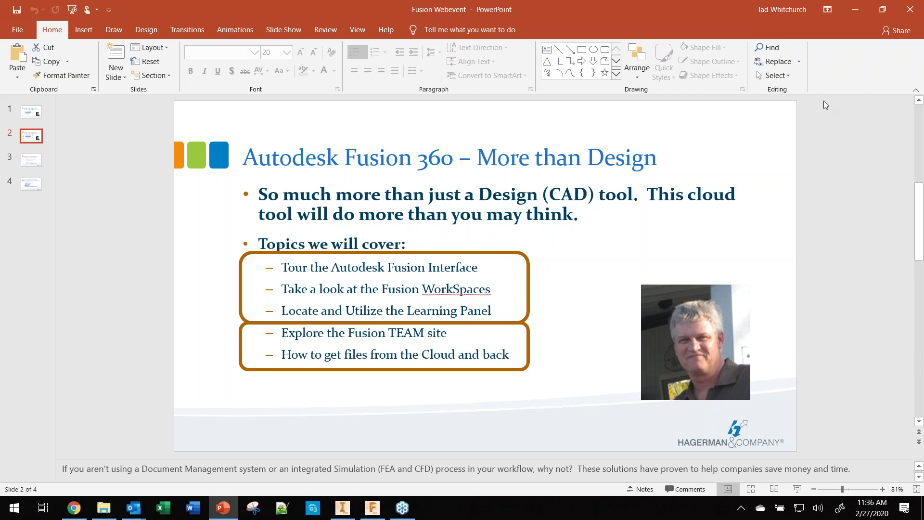
pyautogui.click(855, 9)
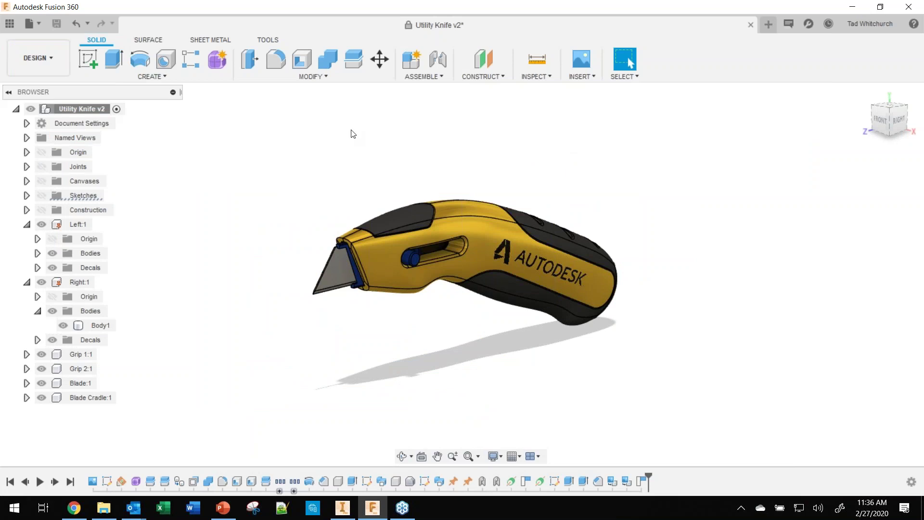
pyautogui.click(881, 23)
pyautogui.moveTo(873, 68)
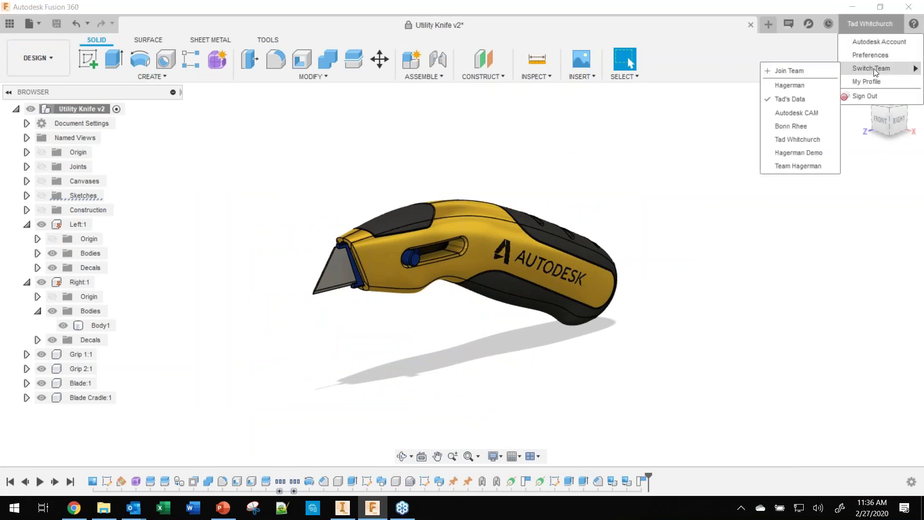
pyautogui.click(769, 97)
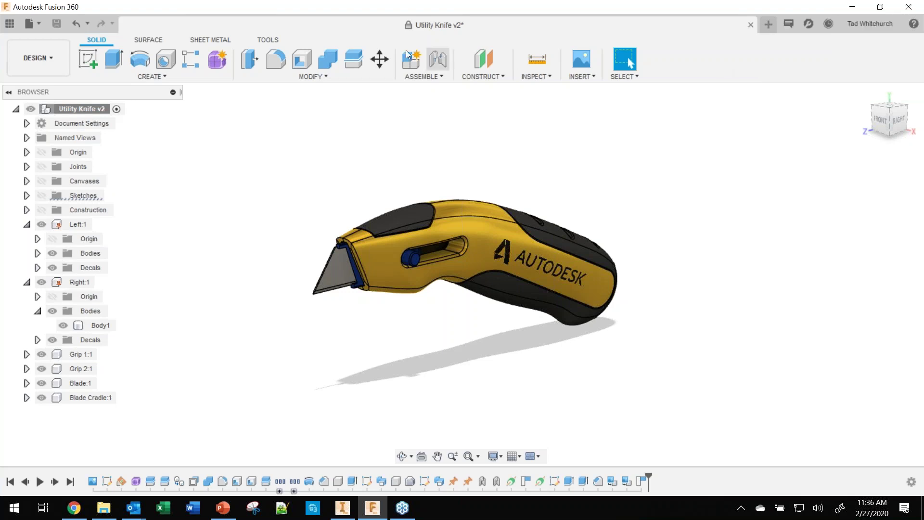
# - Look over the file commands, open the data panel and browse the team's projects, libraries and sample folders
pyautogui.click(40, 23)
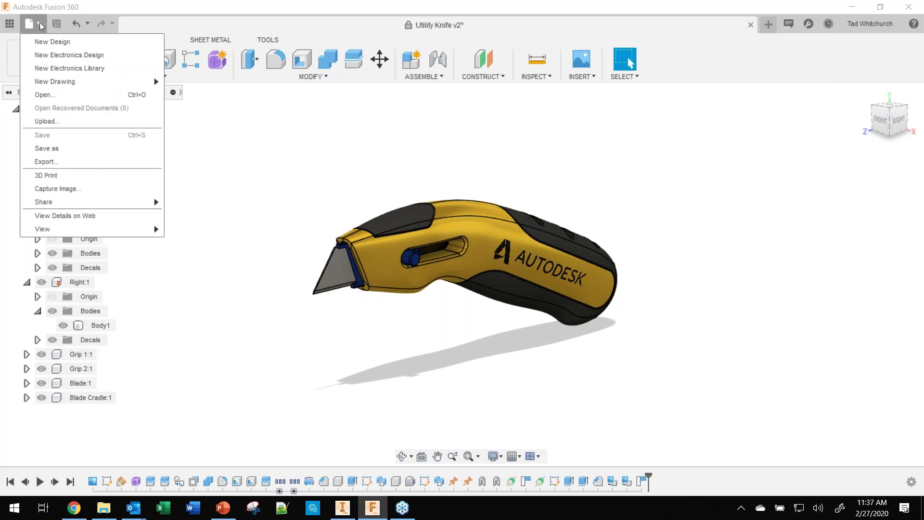
pyautogui.click(9, 27)
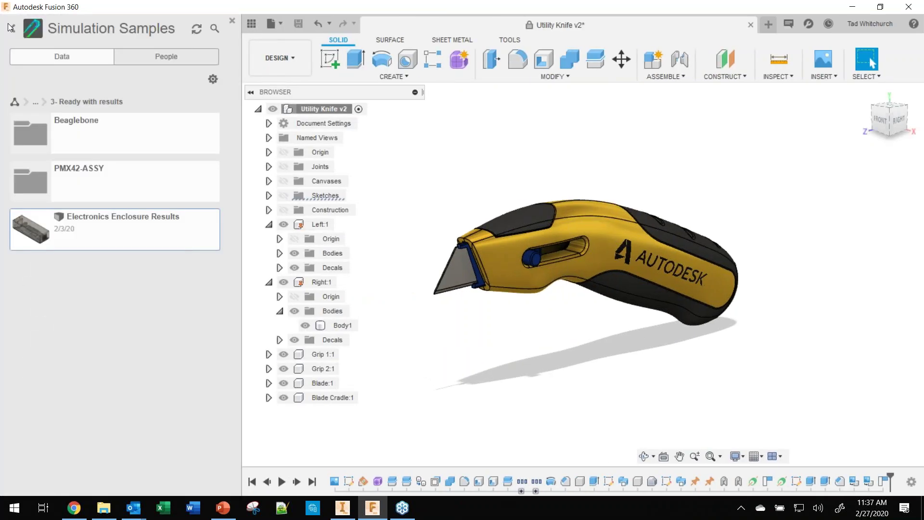
pyautogui.click(13, 29)
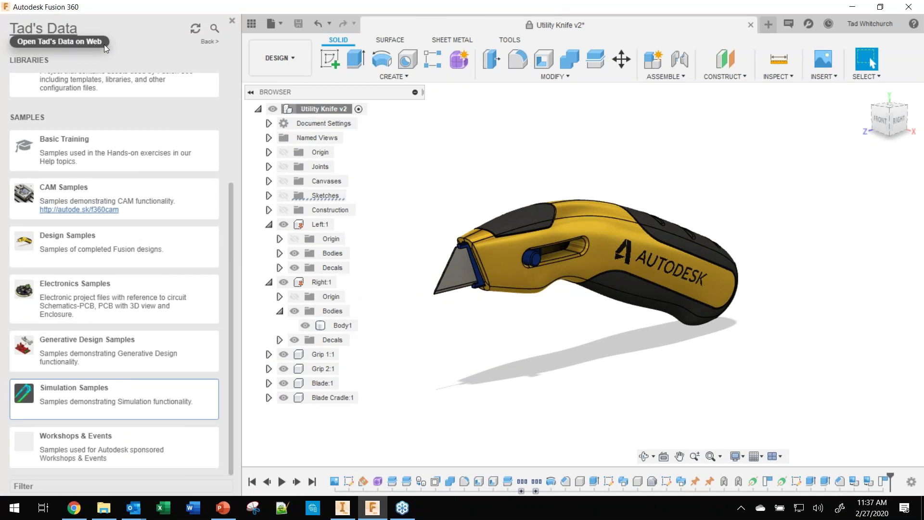
pyautogui.moveTo(233, 224); pyautogui.dragTo(236, 85)
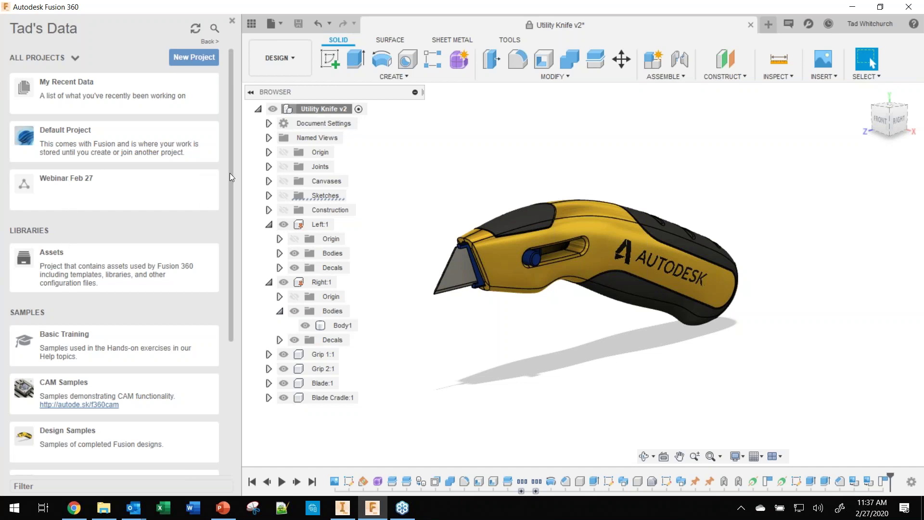
pyautogui.moveTo(232, 198); pyautogui.dragTo(247, 307)
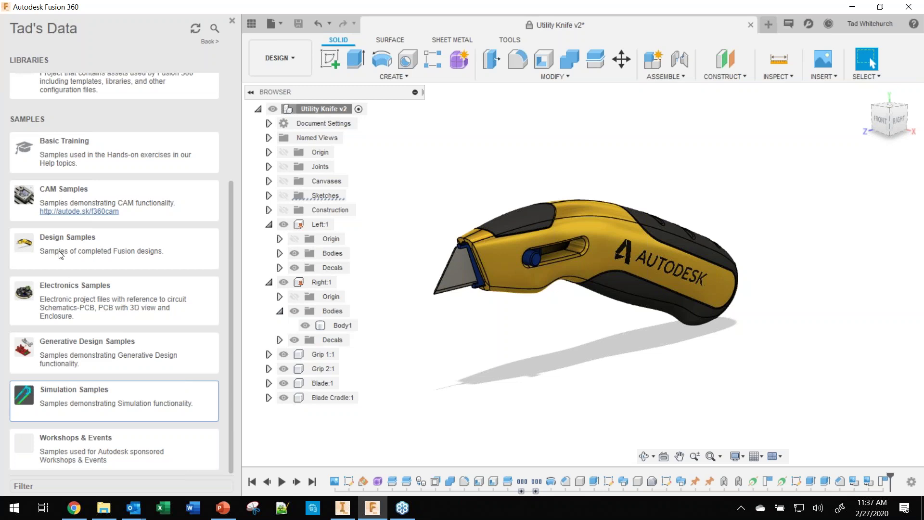
pyautogui.scroll(5, 60, 195)
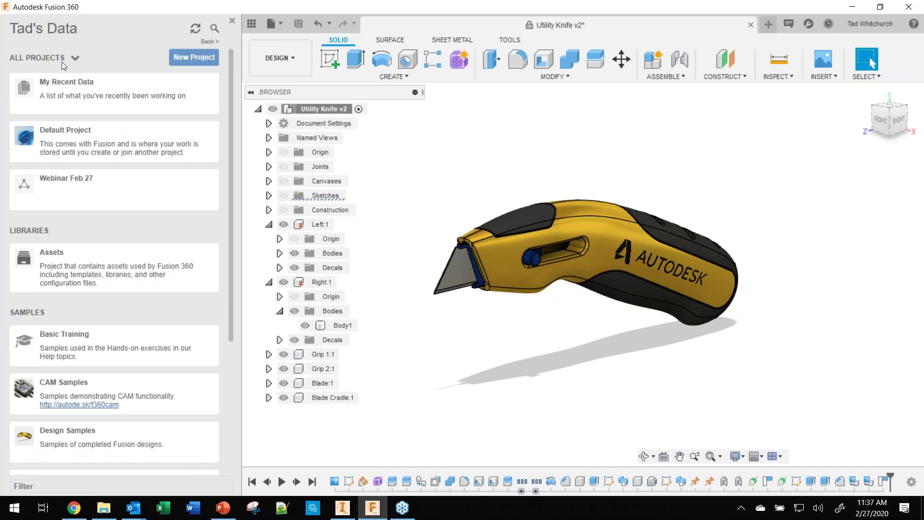
# - Switch to the Autodesk CAM team without saving the utility knife changes, and view its full project list
pyautogui.click(871, 24)
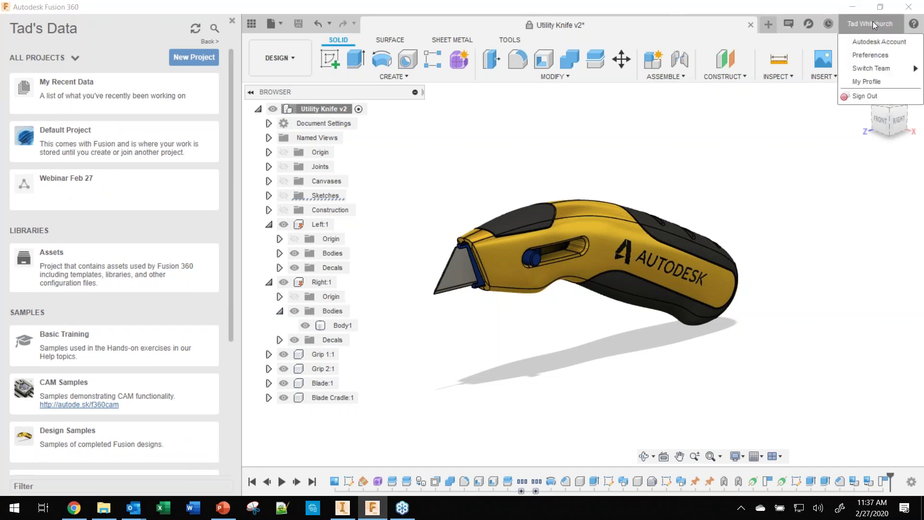
pyautogui.moveTo(865, 67)
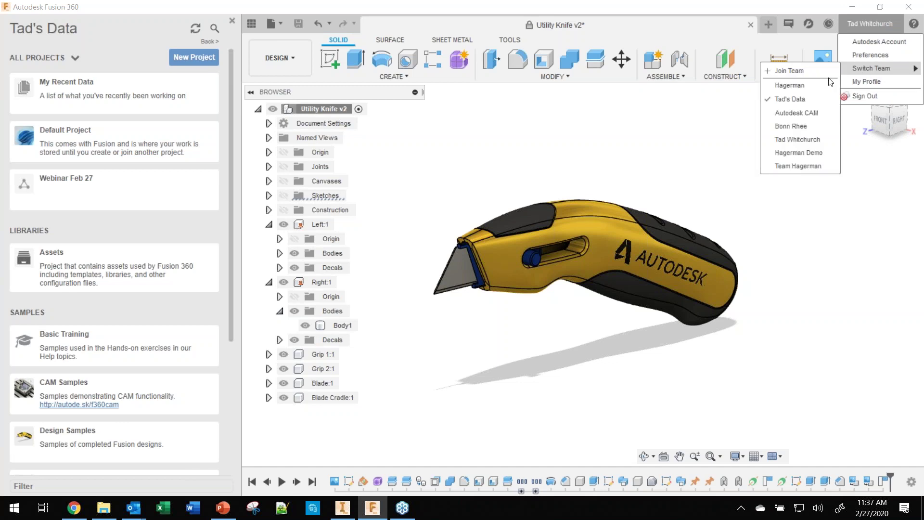
pyautogui.click(788, 111)
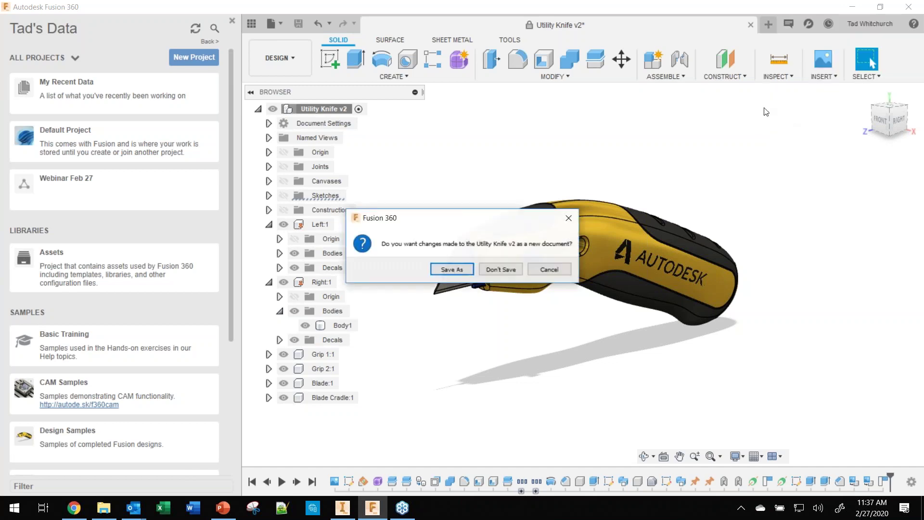
pyautogui.click(501, 269)
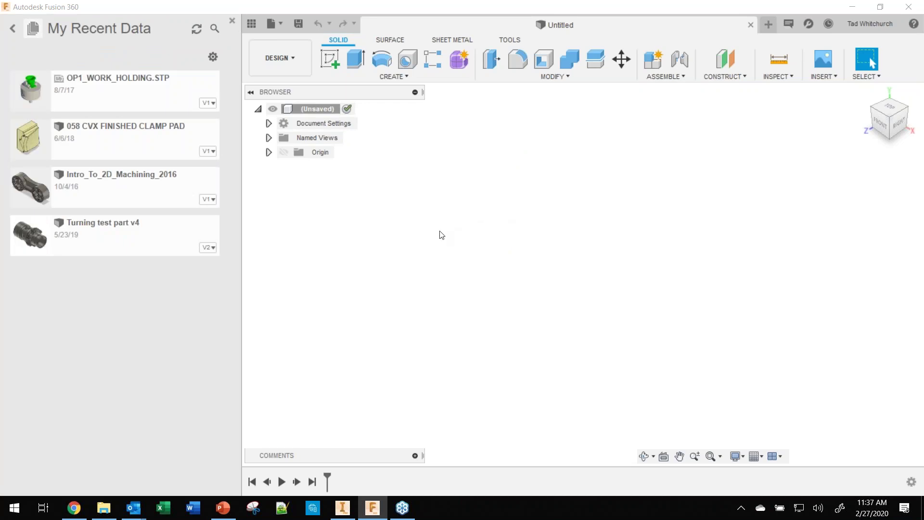
pyautogui.click(12, 27)
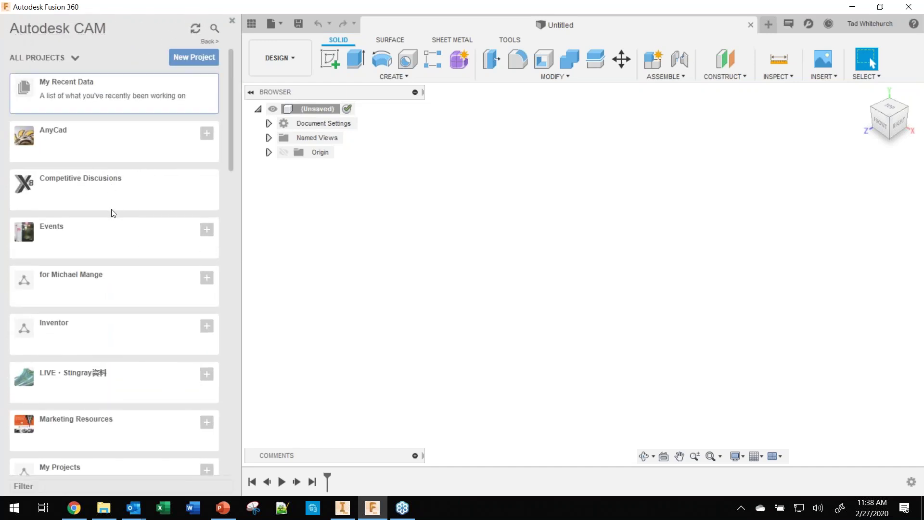
# - Switch to the Hagerman team and view the folders of its open project
pyautogui.click(867, 29)
pyautogui.moveTo(872, 70)
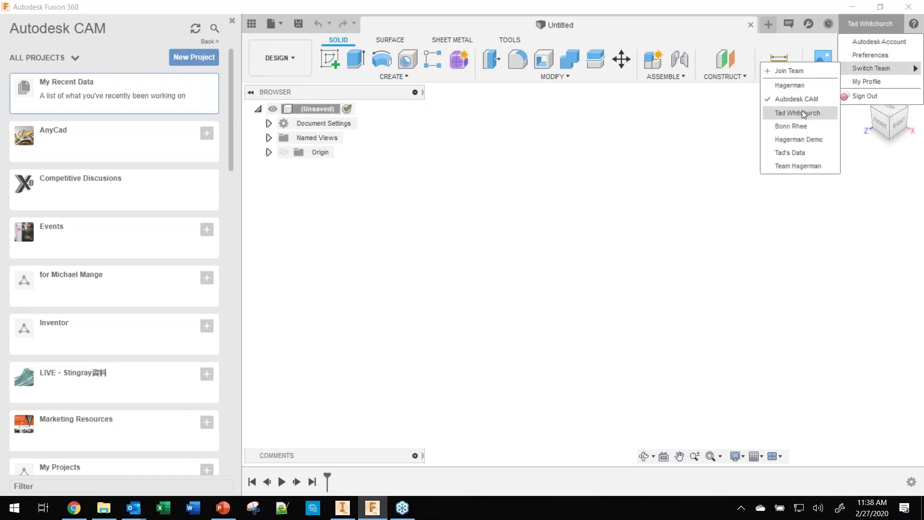
pyautogui.click(792, 85)
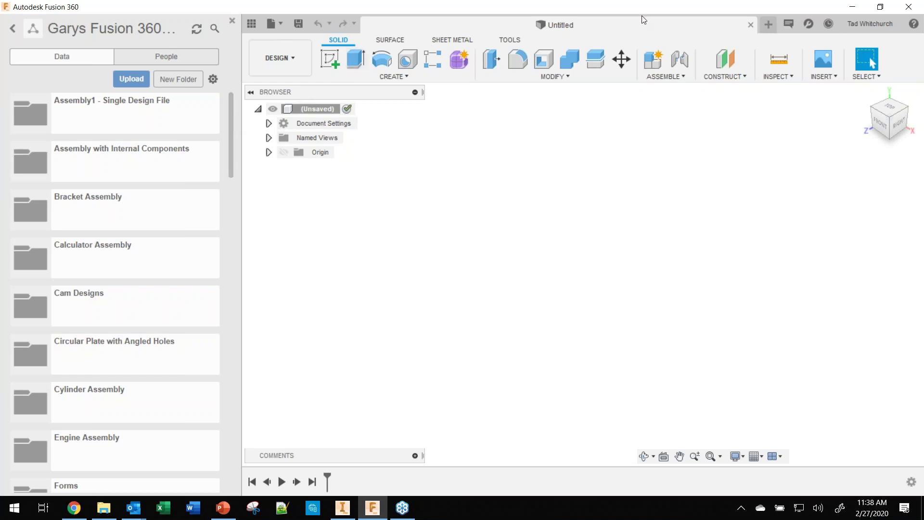
# - Switch back to the presenter's own data team and go from Simulation Samples to the start of the project list
pyautogui.click(874, 24)
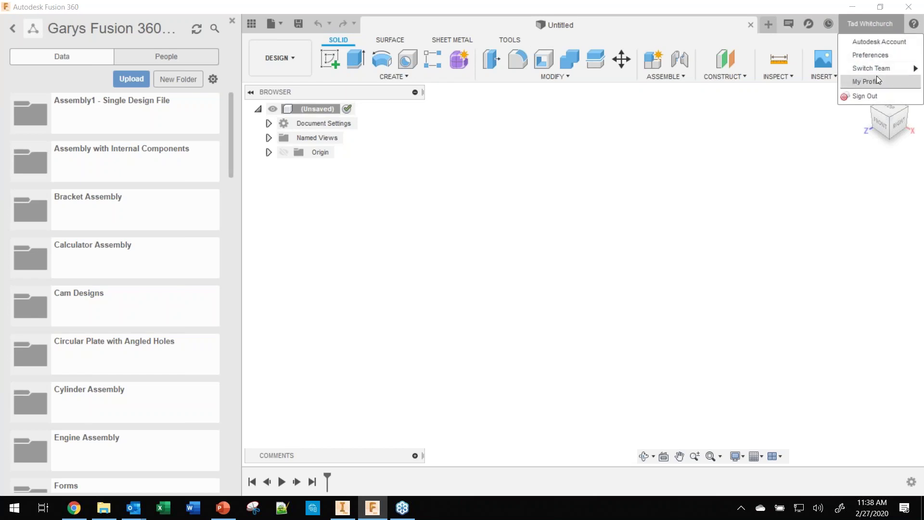
pyautogui.moveTo(874, 70)
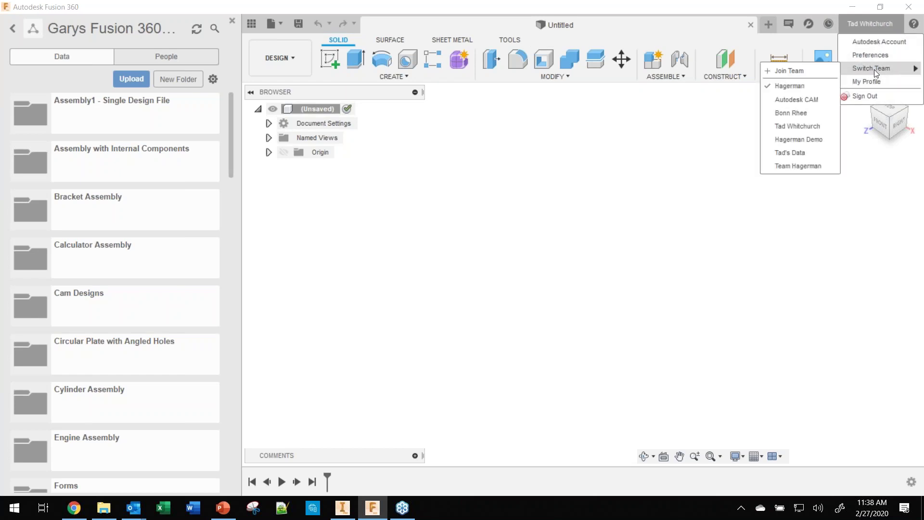
pyautogui.click(794, 159)
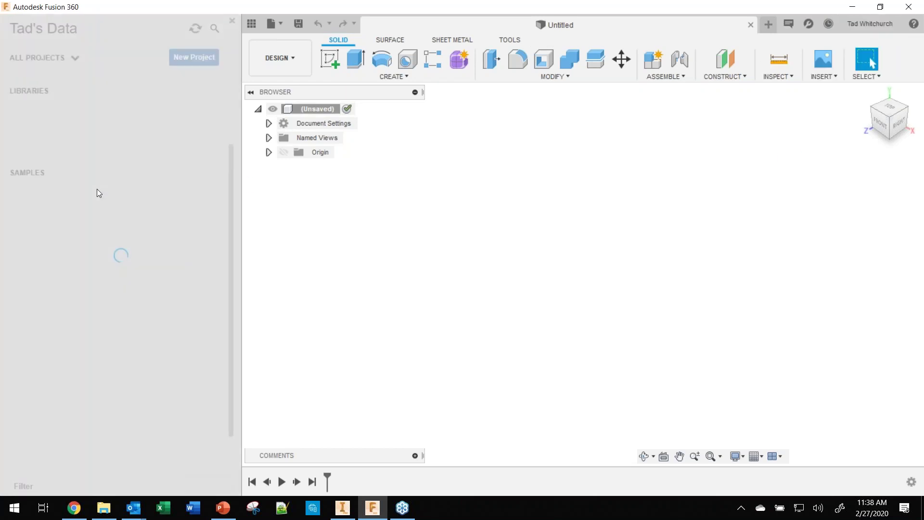
pyautogui.doubleClick(96, 190)
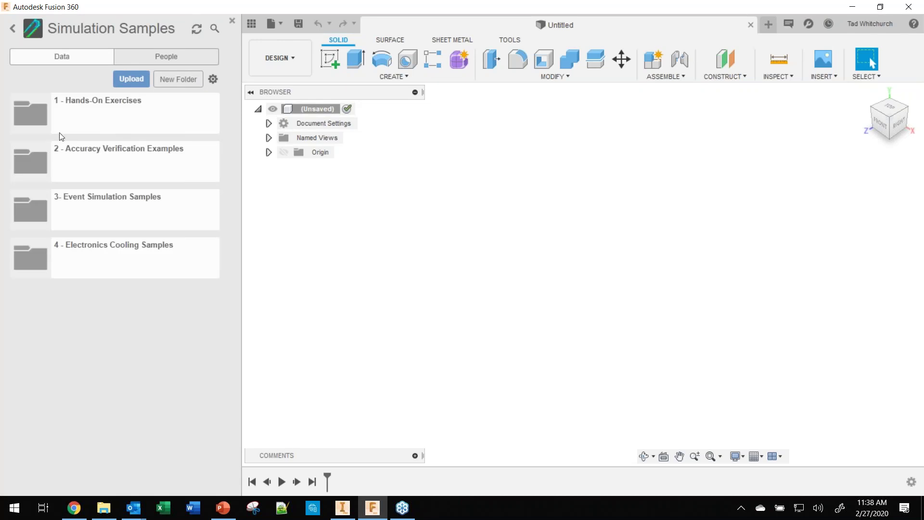
pyautogui.click(13, 28)
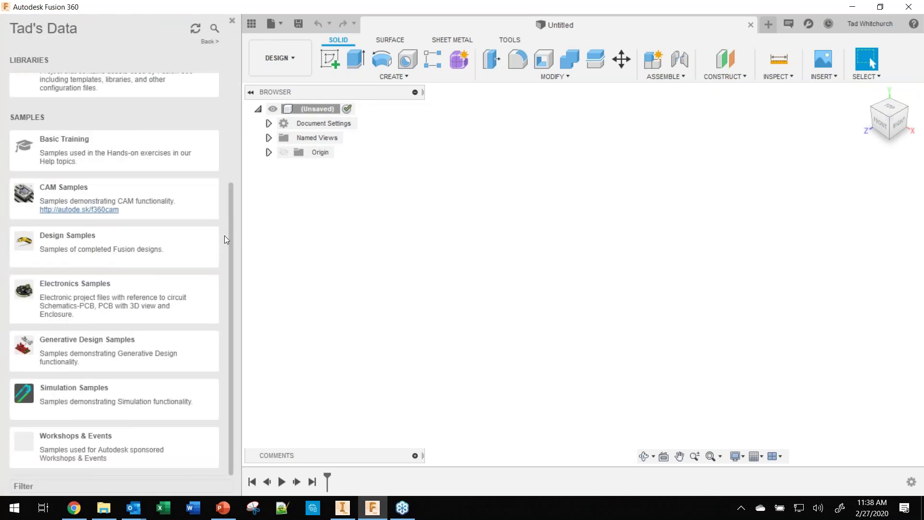
pyautogui.moveTo(230, 238); pyautogui.dragTo(232, 73)
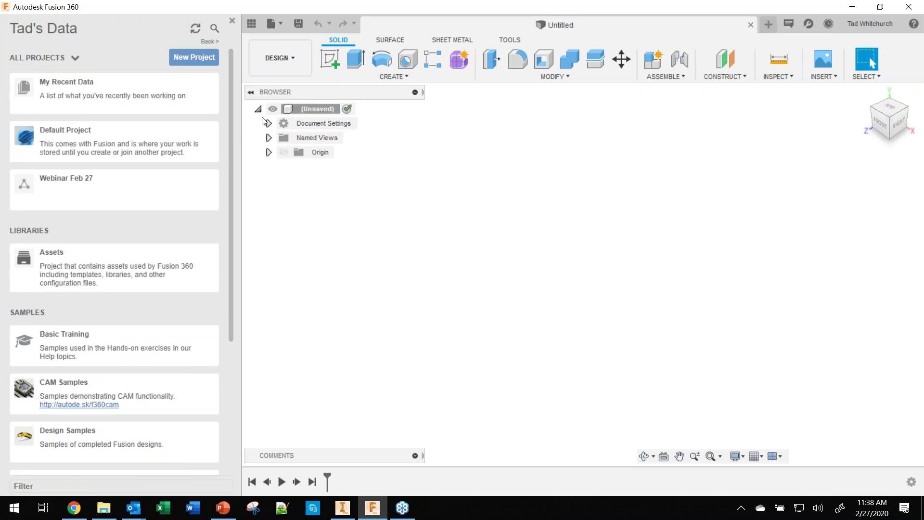
# - Switch to File Explorer, expand the Fusion 360 drive and open the presenter's own data team folder
pyautogui.click(104, 508)
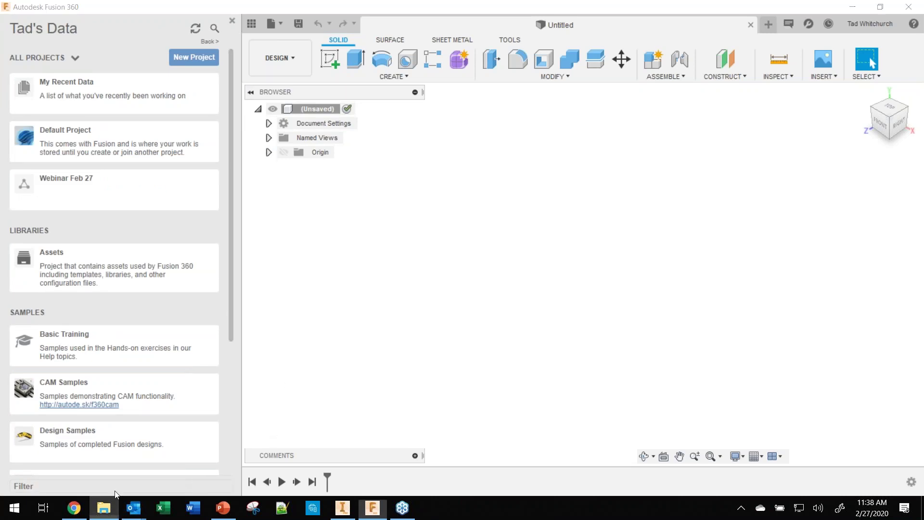
pyautogui.click(881, 7)
pyautogui.moveTo(568, 10); pyautogui.dragTo(538, 18)
pyautogui.moveTo(329, 237); pyautogui.dragTo(329, 308)
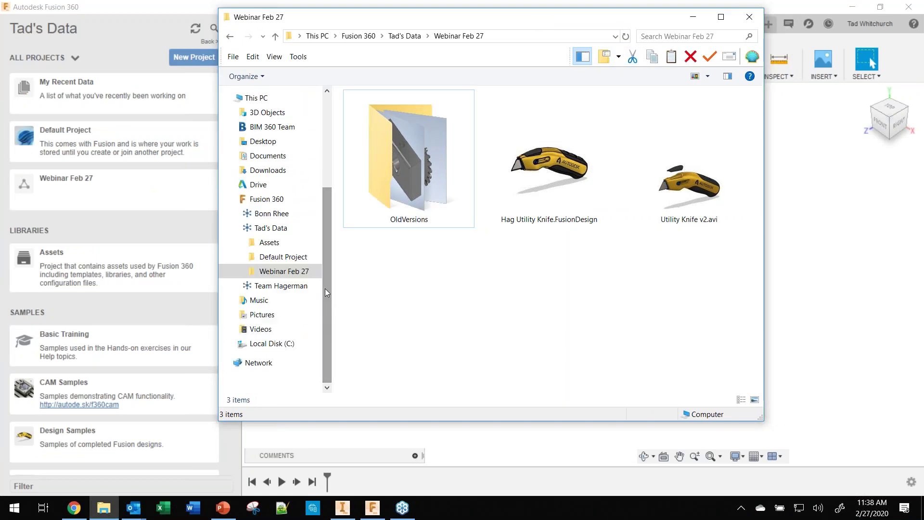
pyautogui.click(239, 201)
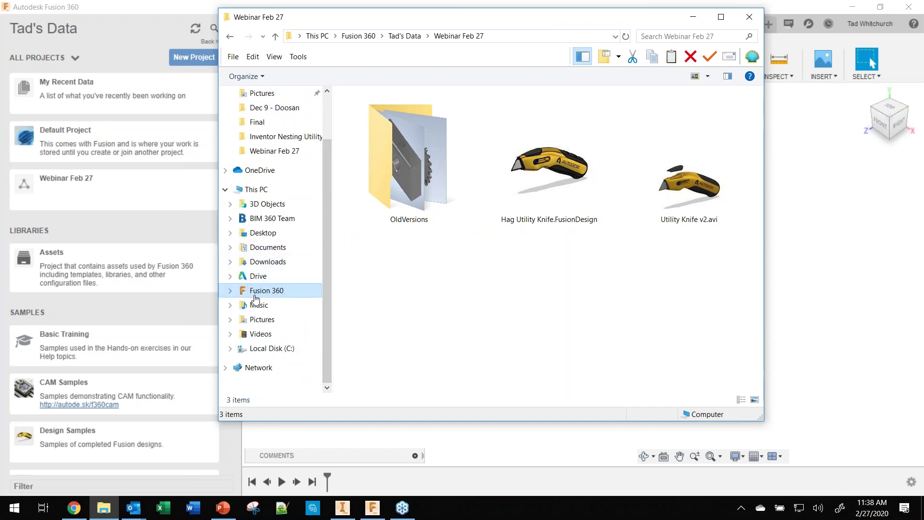
pyautogui.click(232, 291)
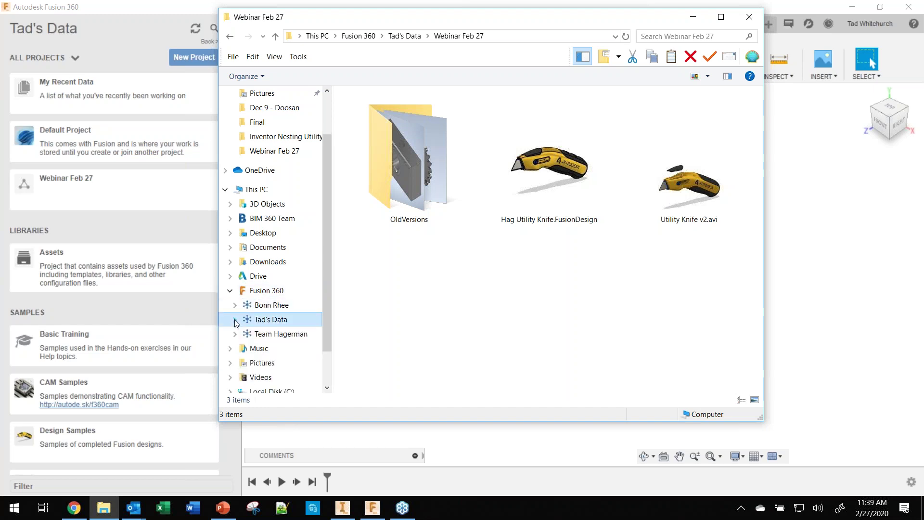
pyautogui.click(266, 321)
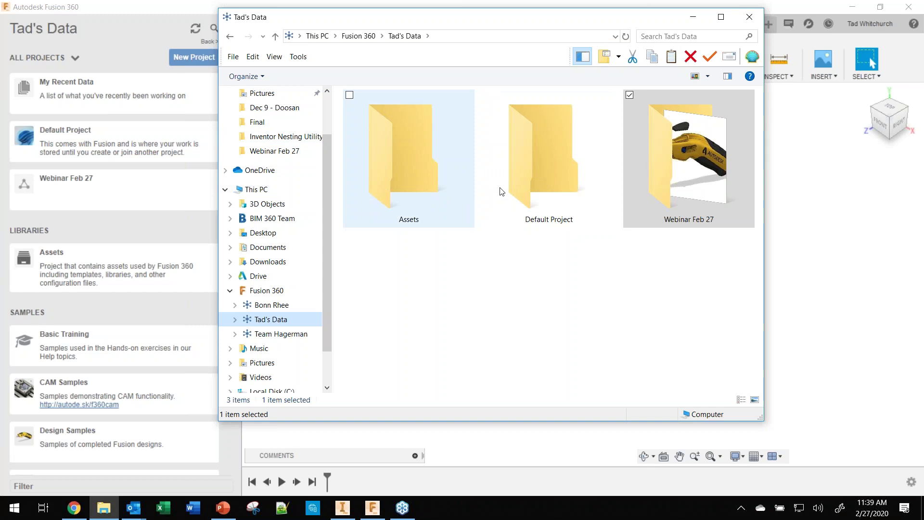
# - Open the Webinar Feb 27 project in Fusion 360's data panel and the same project folder in File Explorer to compare their files
pyautogui.click(69, 187)
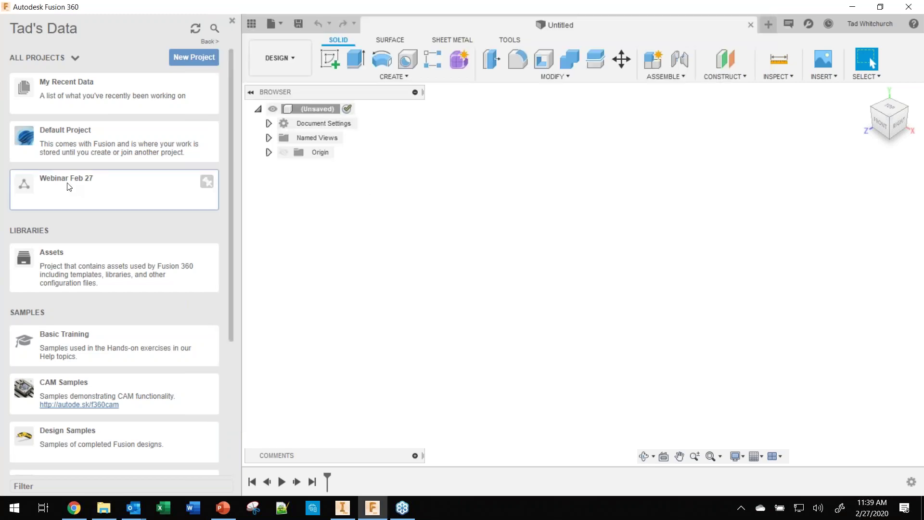
pyautogui.click(69, 187)
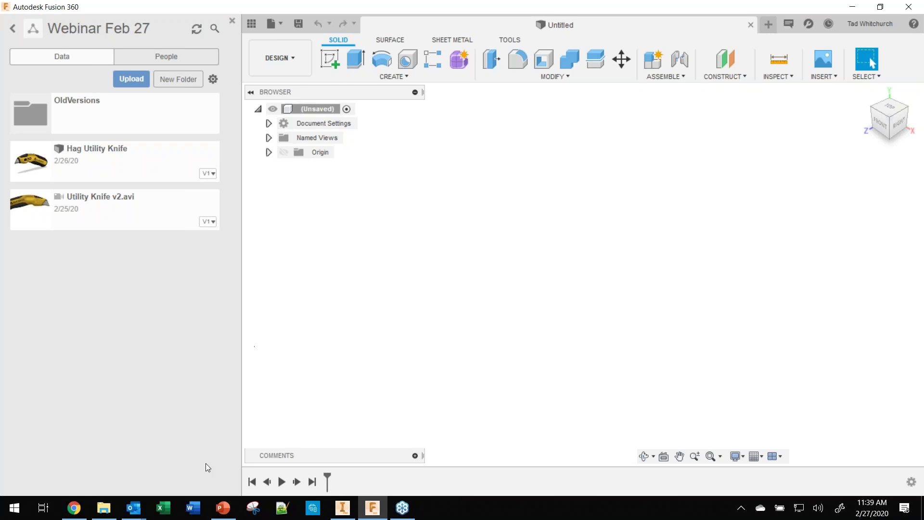
pyautogui.click(114, 509)
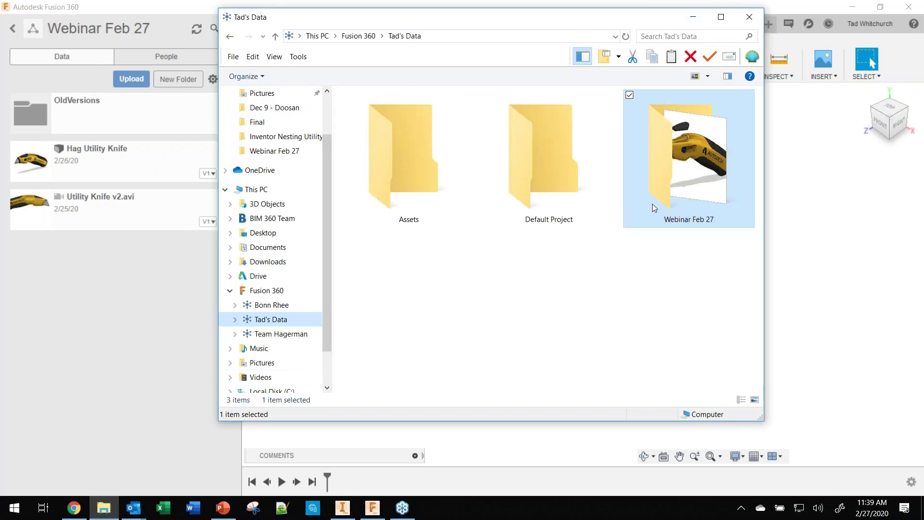
pyautogui.doubleClick(688, 159)
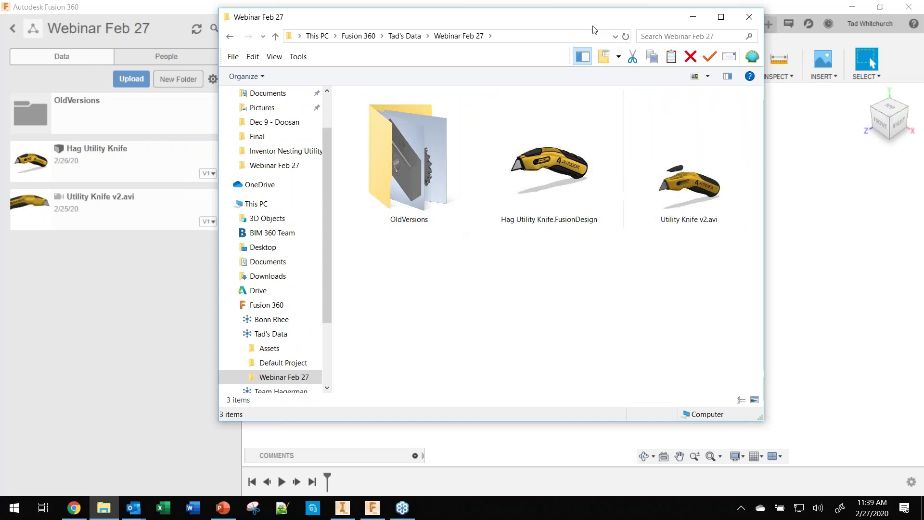
pyautogui.moveTo(589, 27); pyautogui.dragTo(547, 28)
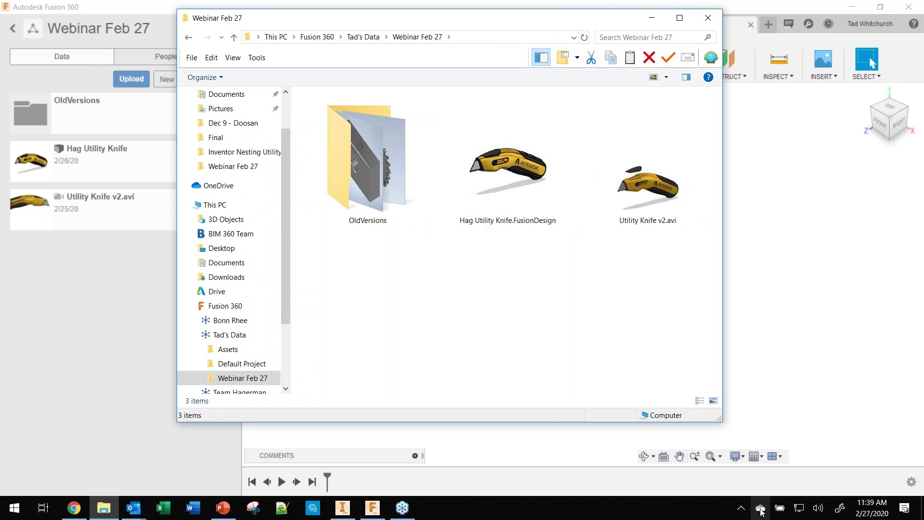
# - Find Autodesk Desktop Connector among the hidden system tray icons, and review the topics slide in PowerPoint before returning to Fusion 360
pyautogui.click(742, 508)
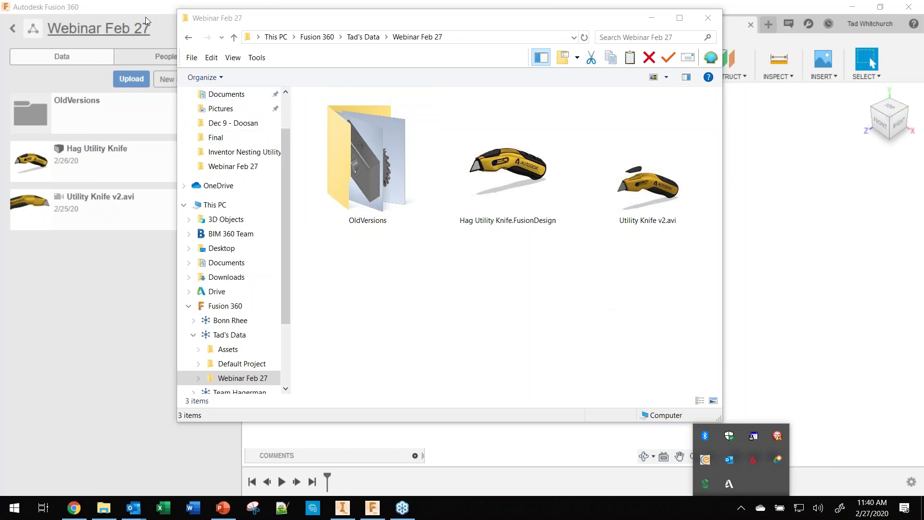
pyautogui.click(139, 36)
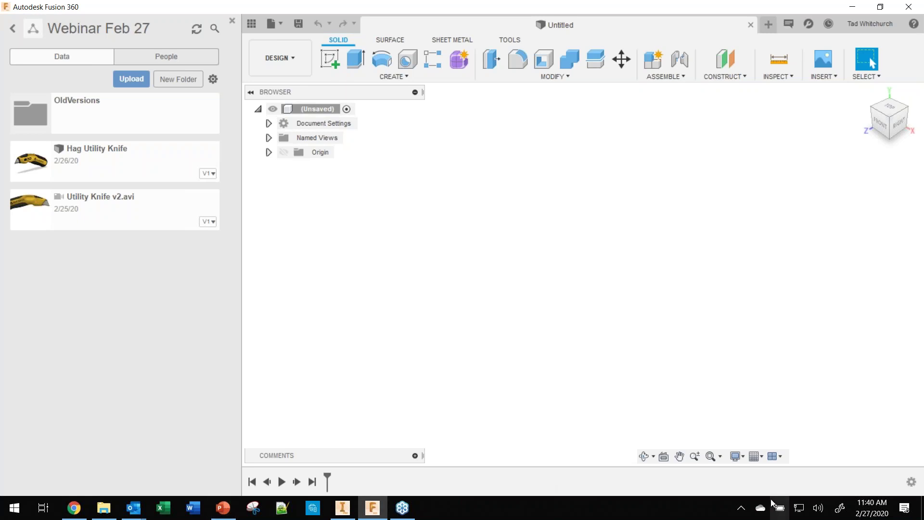
pyautogui.click(744, 510)
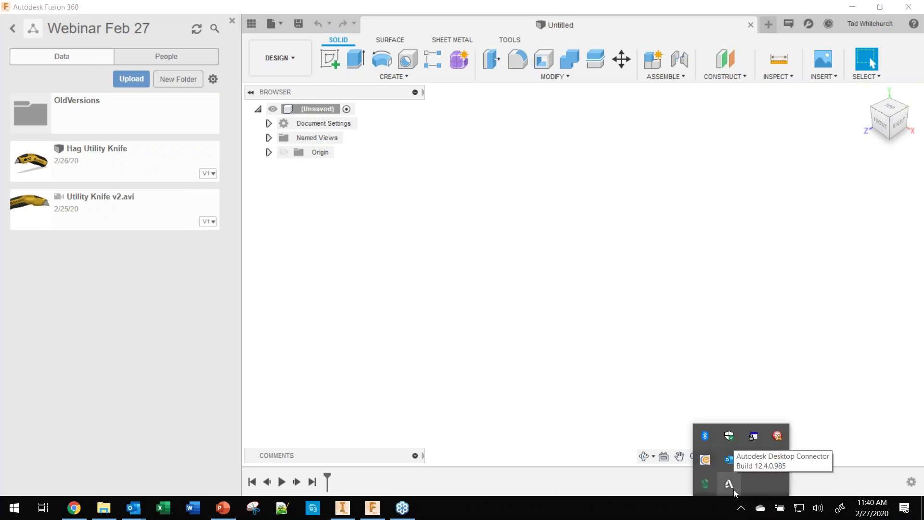
pyautogui.click(223, 508)
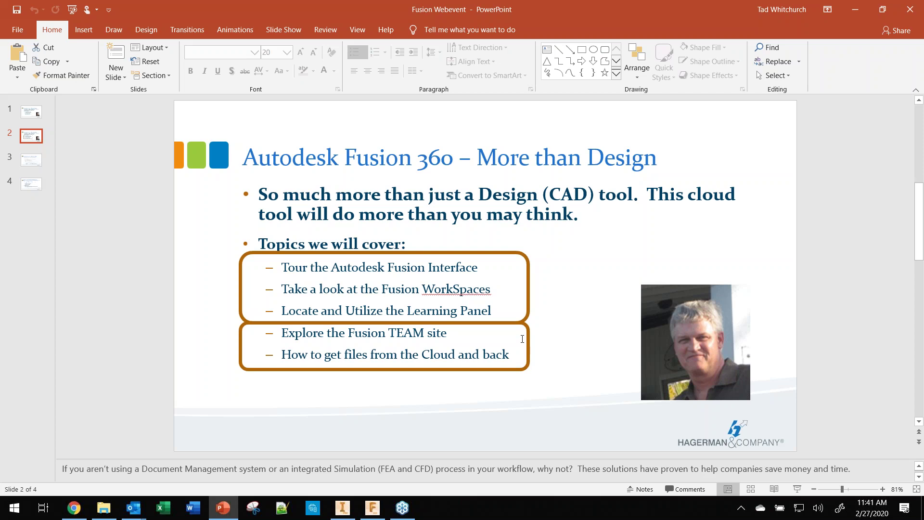
pyautogui.click(856, 10)
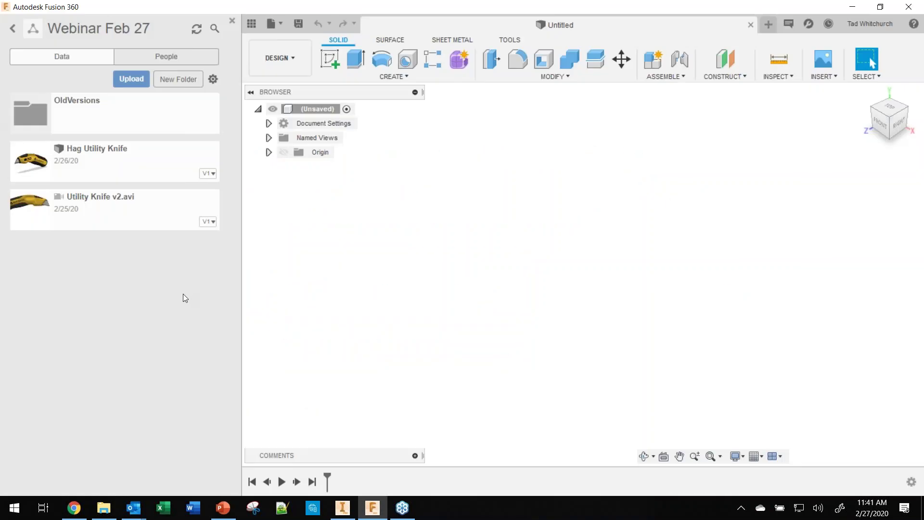
# - Look at opening a file from the computer by browsing to the Dec 9 - Doosan folder, and cancel without opening anything
pyautogui.click(280, 27)
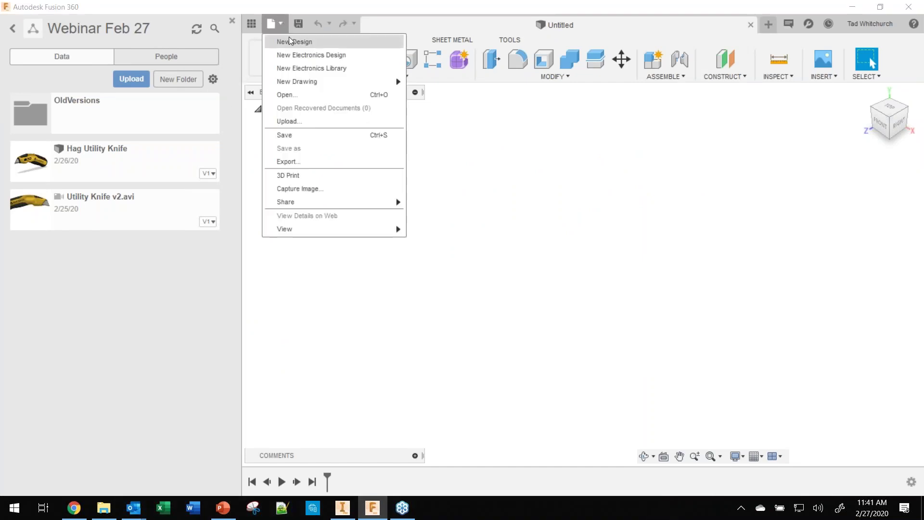
pyautogui.click(299, 96)
pyautogui.moveTo(466, 103); pyautogui.dragTo(398, 67)
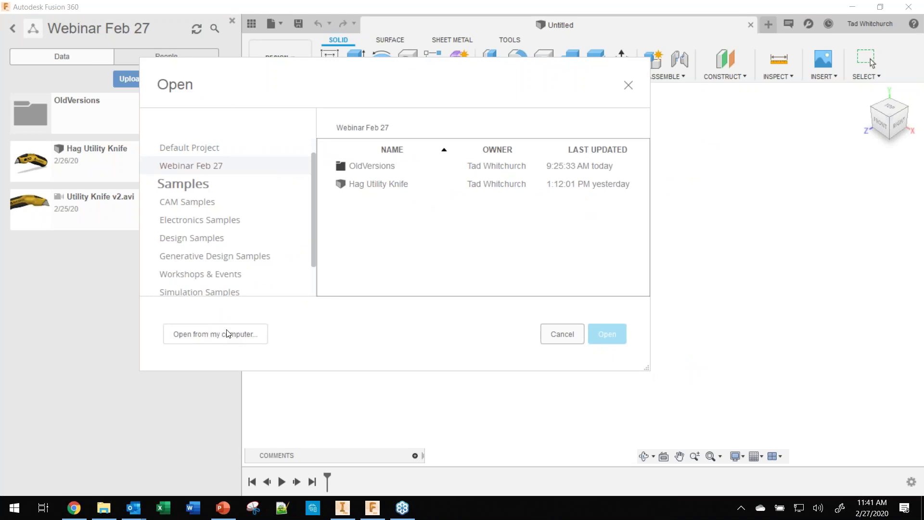
pyautogui.click(214, 335)
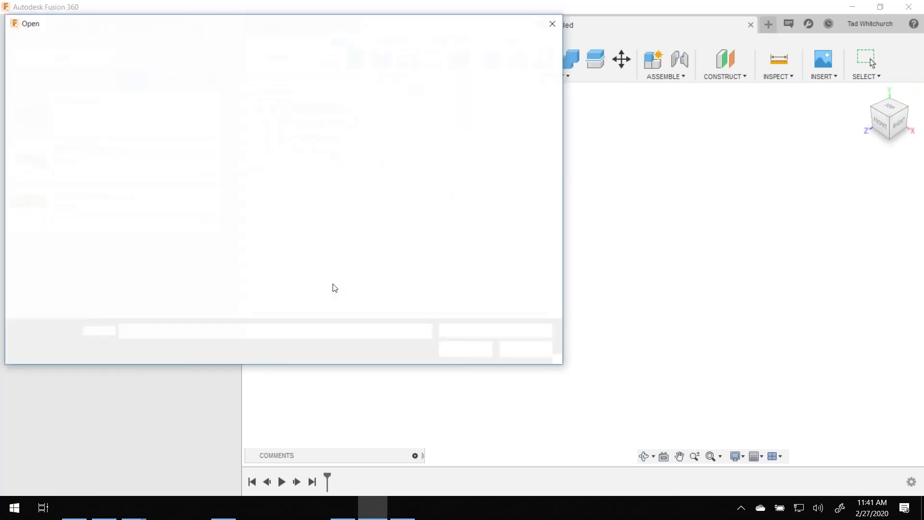
pyautogui.moveTo(310, 32); pyautogui.dragTo(536, 40)
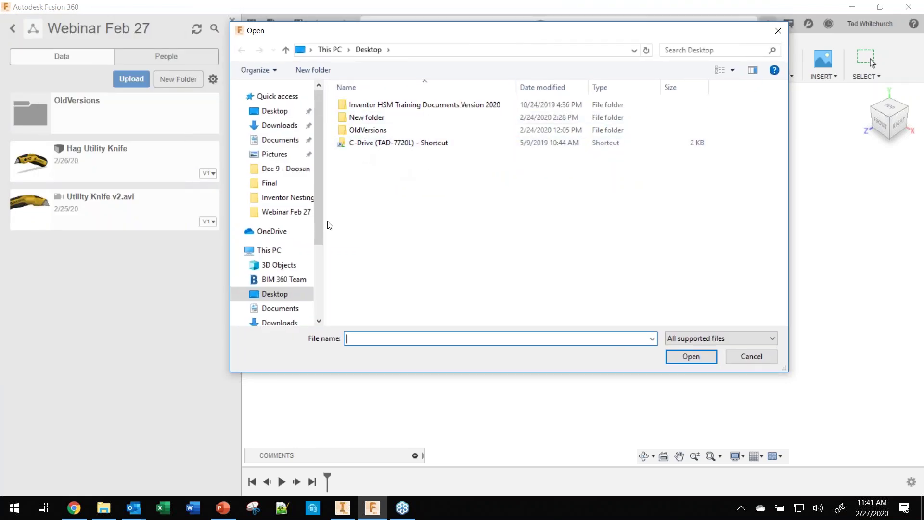
pyautogui.moveTo(319, 221); pyautogui.dragTo(319, 234)
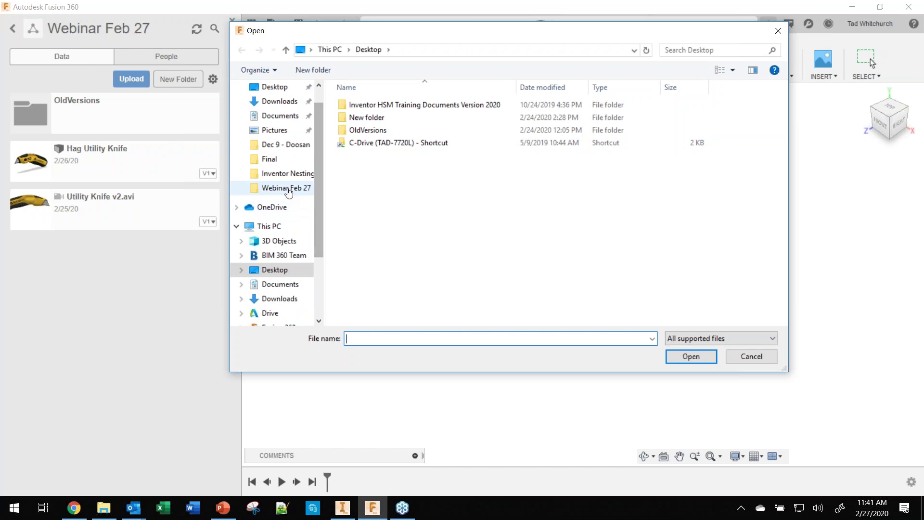
pyautogui.click(270, 146)
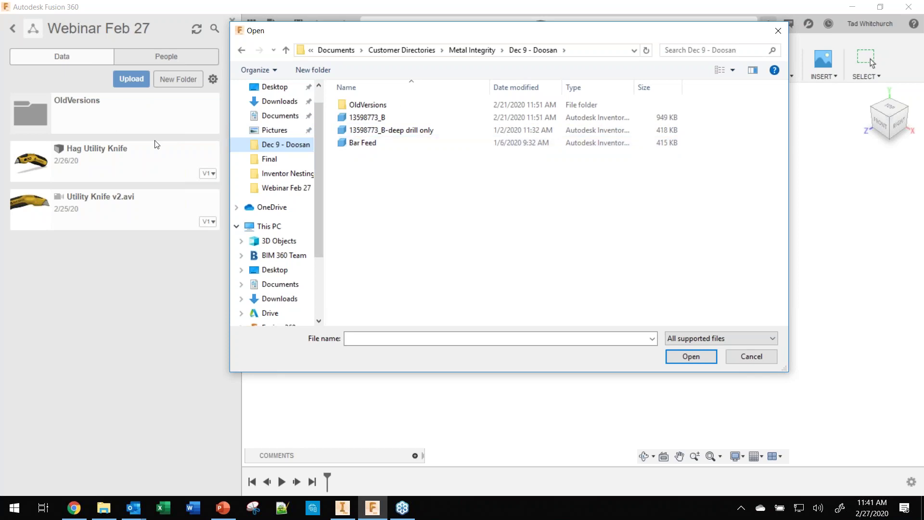
pyautogui.click(756, 355)
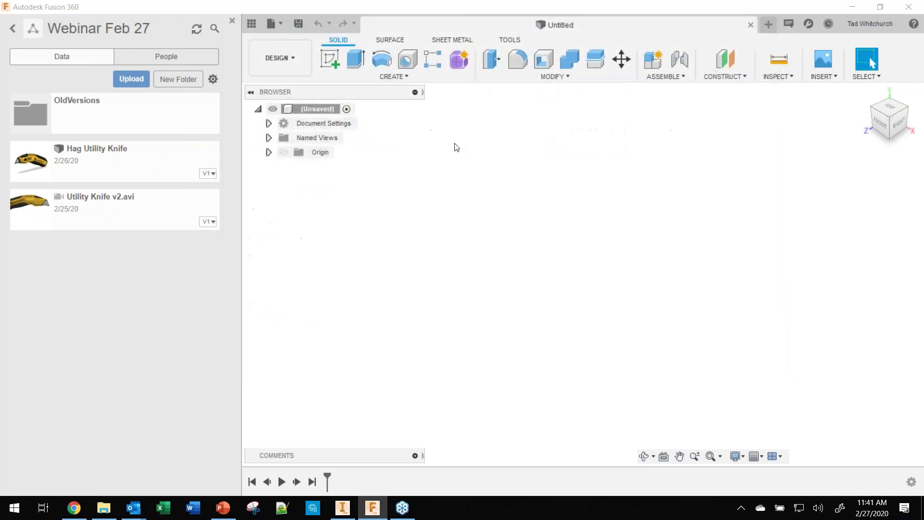
# - Return the data panel to the project list and briefly view the Webinar Feb 27 folder in File Explorer
pyautogui.click(13, 29)
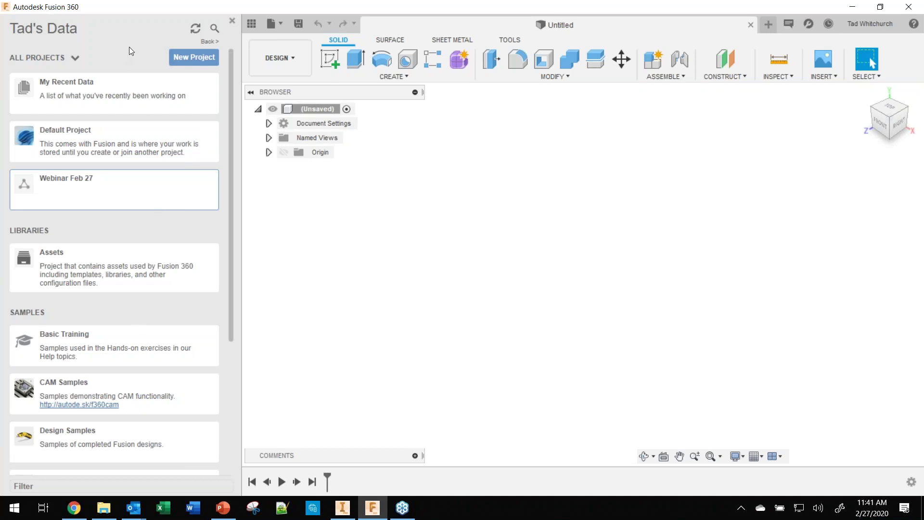
pyautogui.click(104, 508)
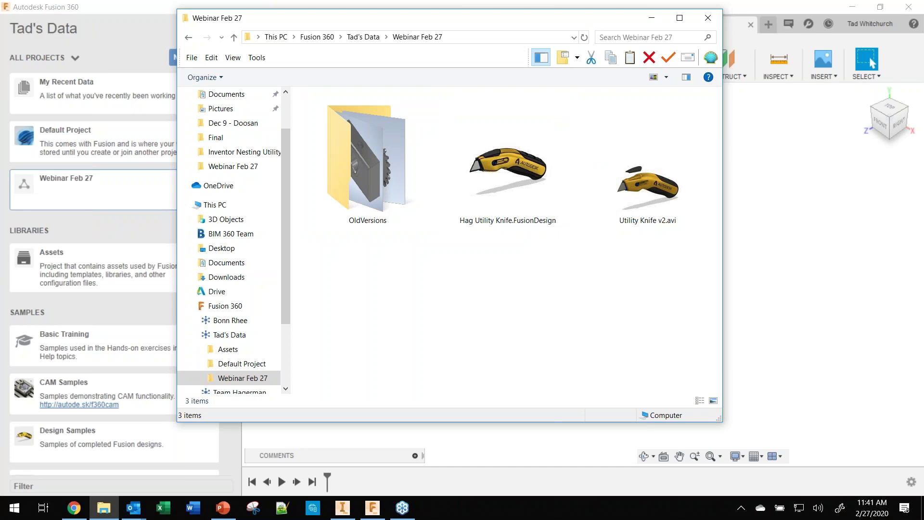
pyautogui.click(652, 18)
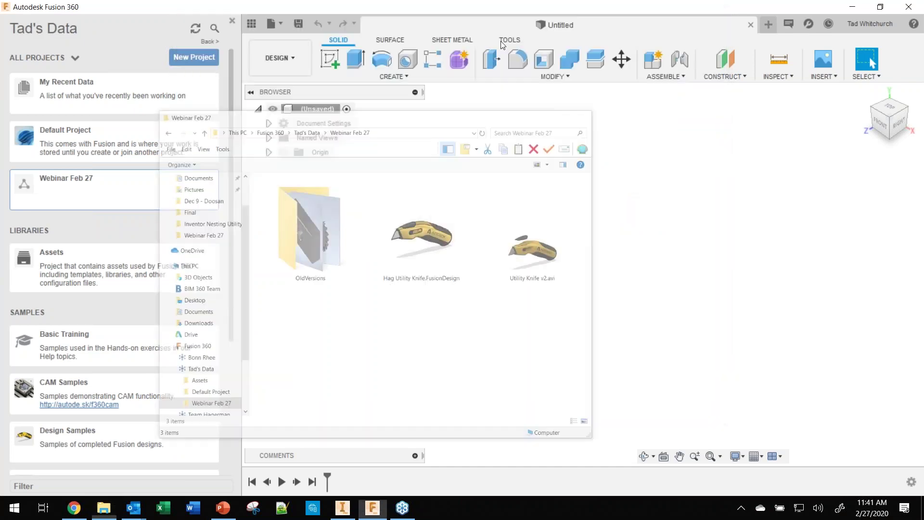
# - Open the data team's Fusion Team website in the browser, check the Webinar Feb 27 project's options and open that project
pyautogui.click(57, 32)
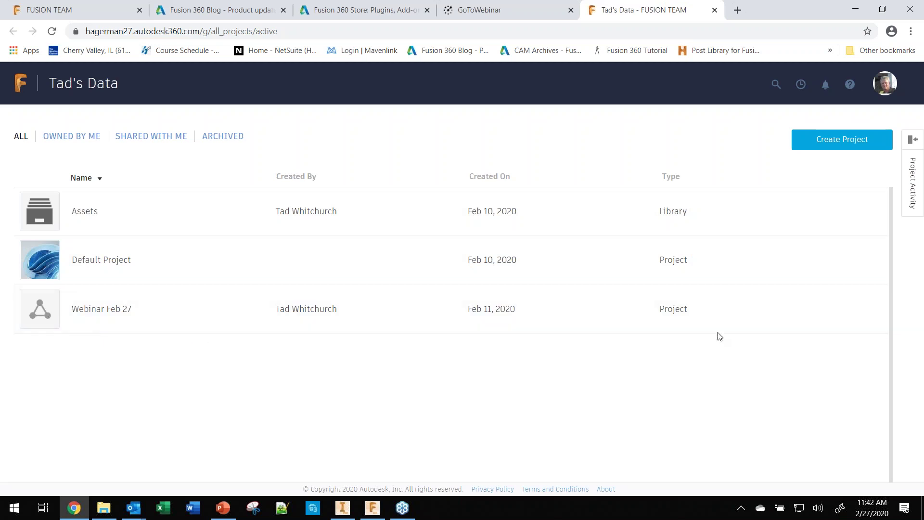
pyautogui.click(872, 310)
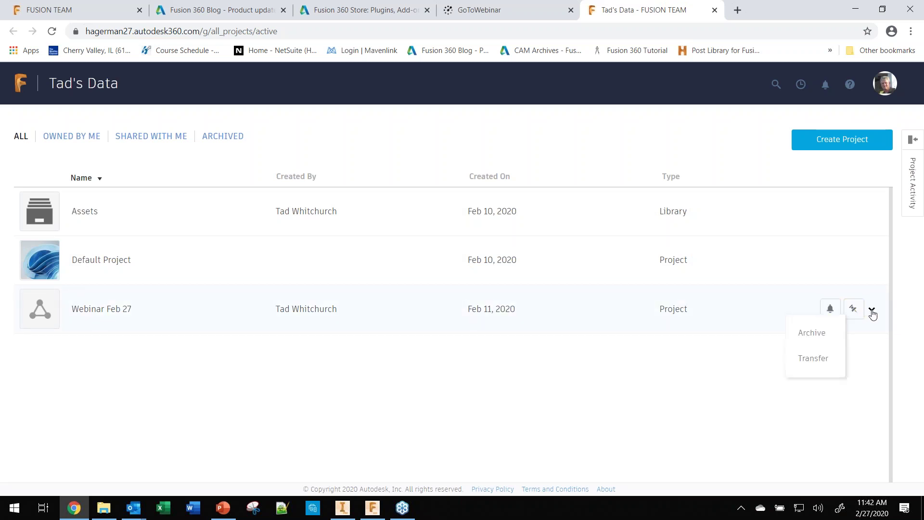
pyautogui.click(873, 313)
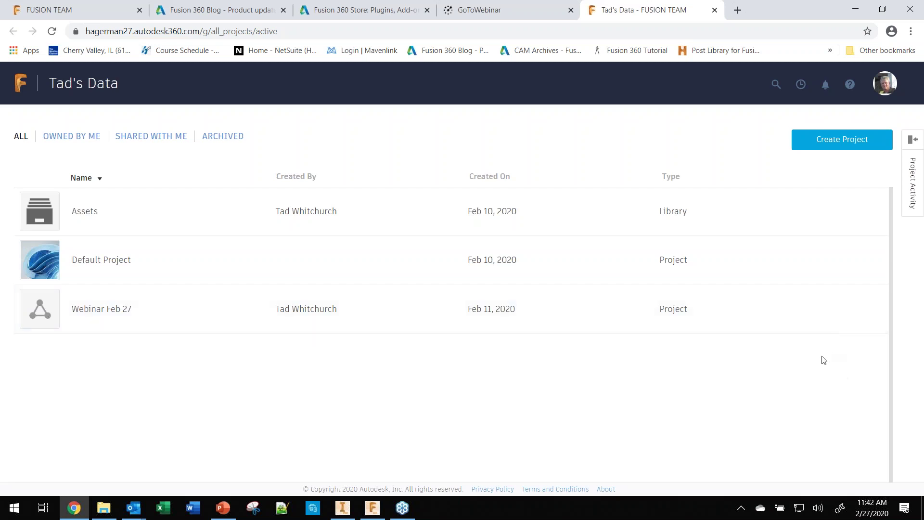
pyautogui.click(94, 316)
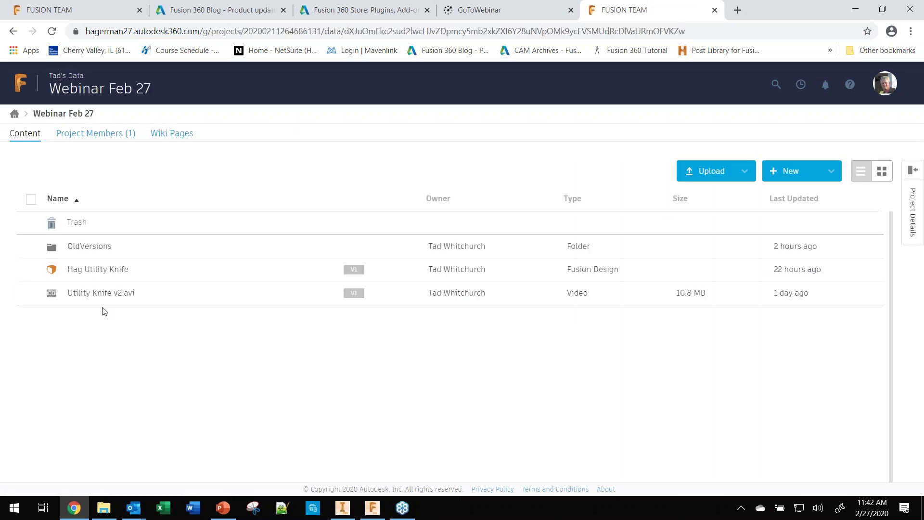
# - View the file actions available for Hag Utility Knife on the website, and return to Fusion 360 without applying any
pyautogui.rightClick(107, 278)
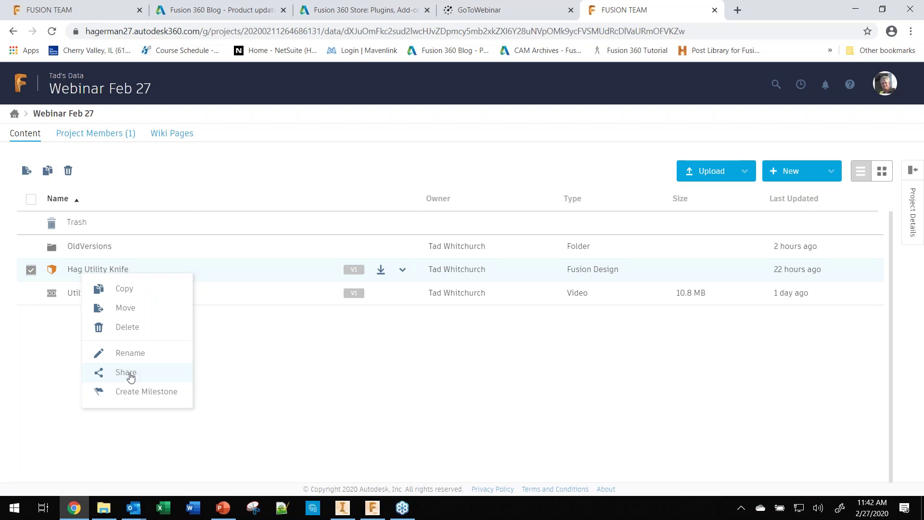
pyautogui.click(244, 370)
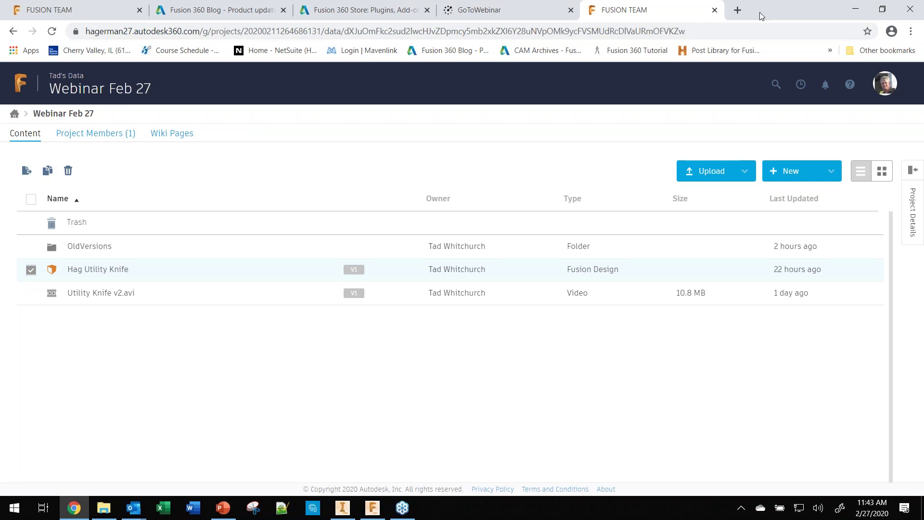
pyautogui.click(856, 9)
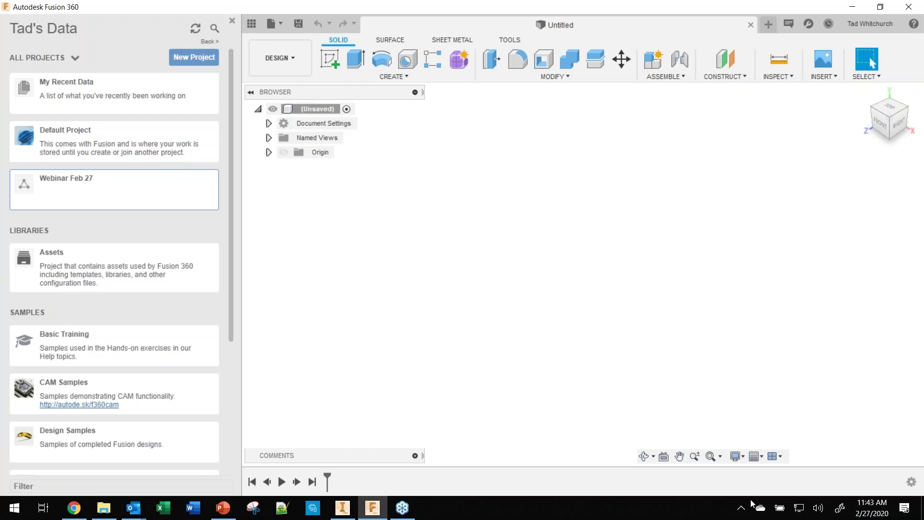
# - Launch Autodesk Desktop Connector from the system tray to view the Webinar Feb 27 files, and return to Fusion 360
pyautogui.click(742, 508)
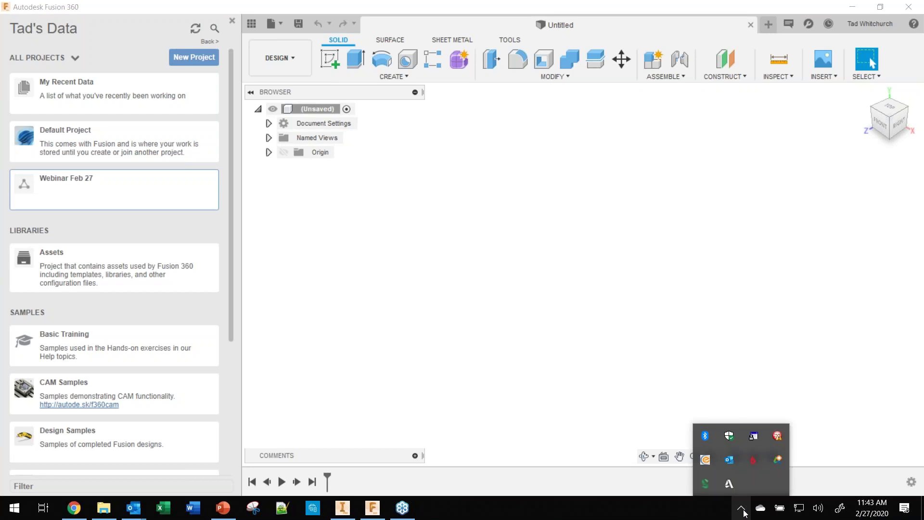
pyautogui.doubleClick(728, 486)
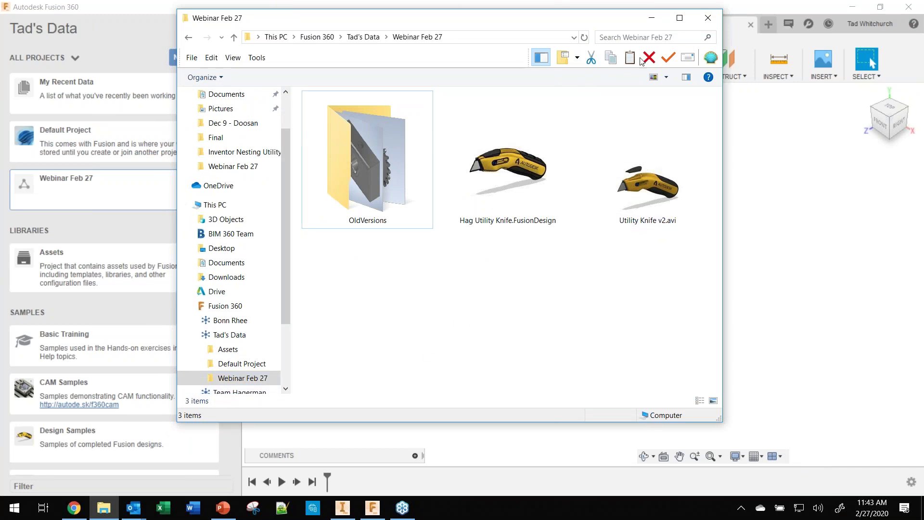
pyautogui.click(653, 18)
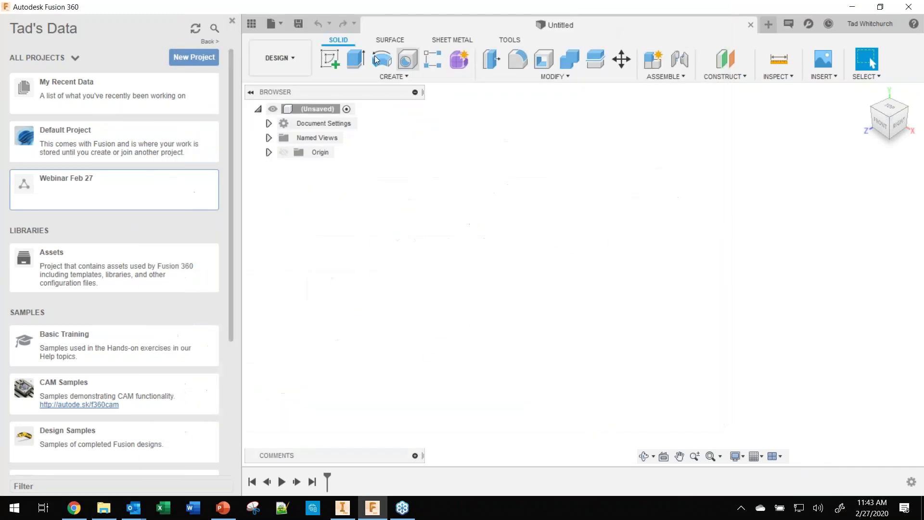
# - Close the data panel, keep the Design workspace active and open the Scripts and Add-Ins manager
pyautogui.click(232, 21)
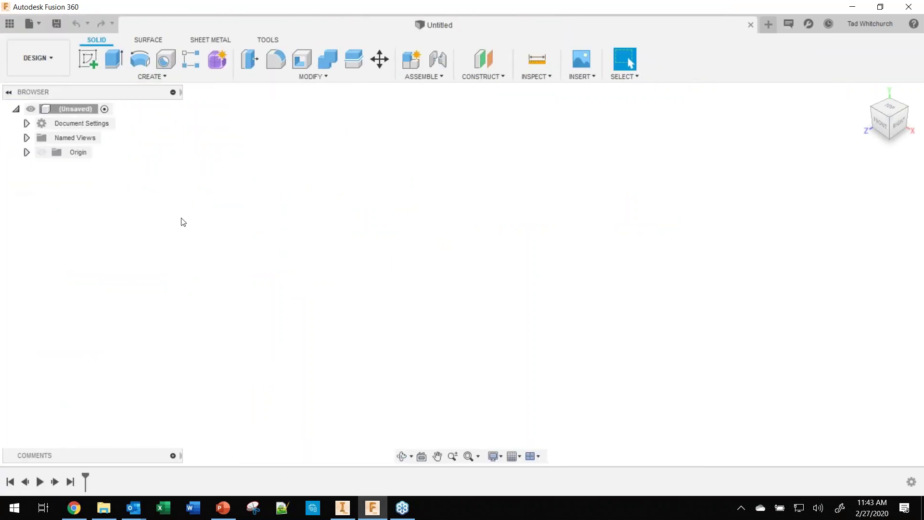
pyautogui.click(31, 60)
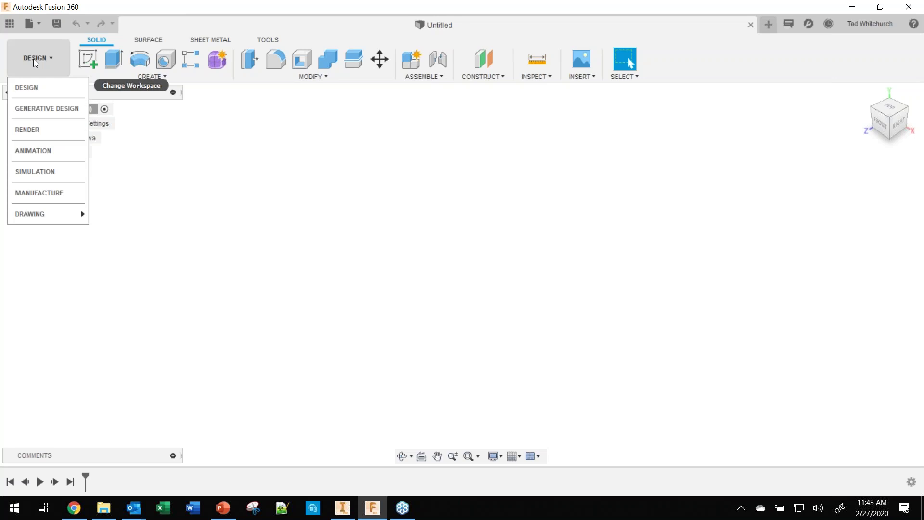
pyautogui.click(32, 88)
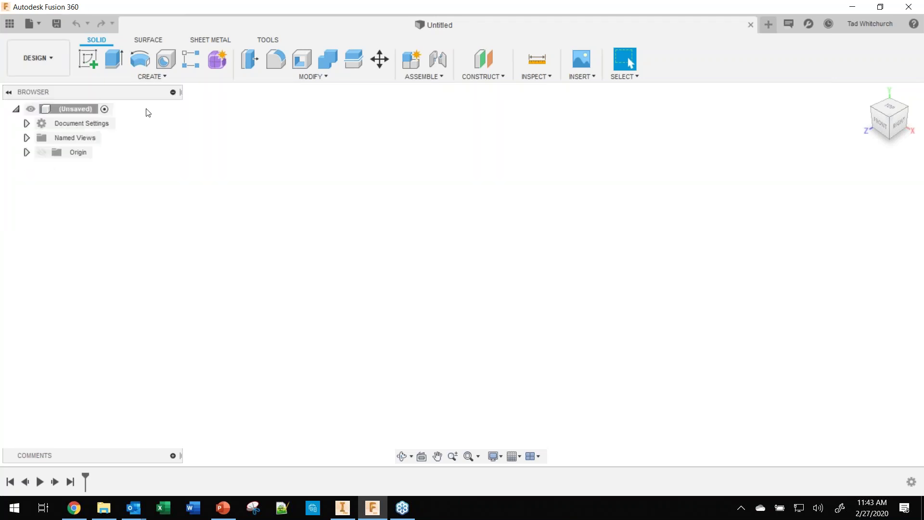
pyautogui.click(264, 40)
pyautogui.click(134, 77)
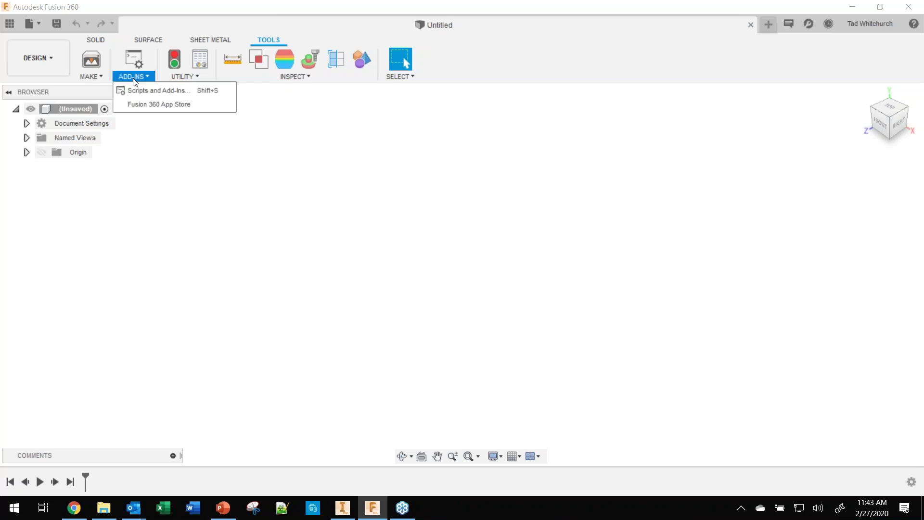
pyautogui.click(137, 91)
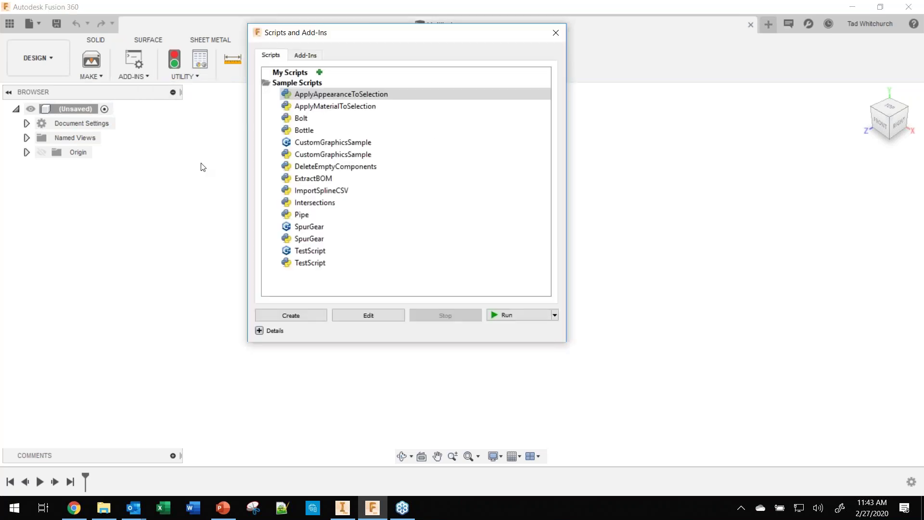
# - Run the SpurGear sample script and generate a 24-tooth spur gear using the English standard
pyautogui.click(301, 226)
pyautogui.click(260, 330)
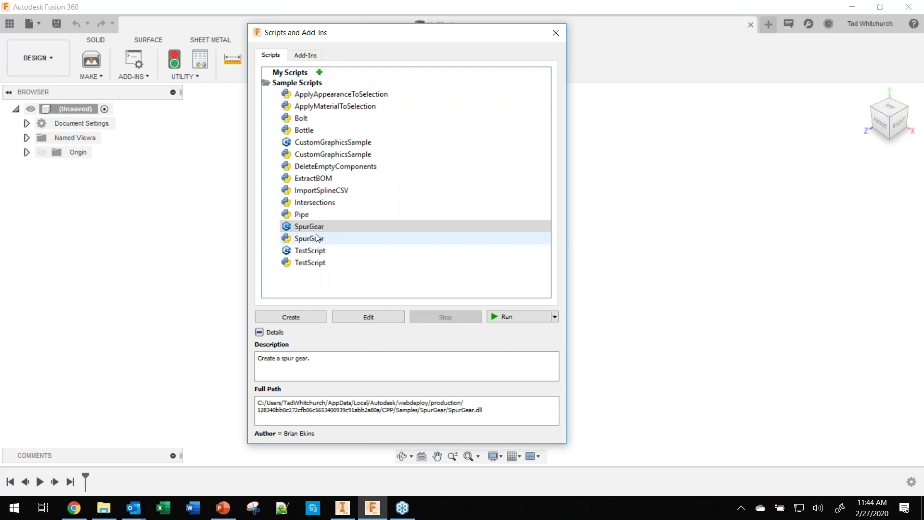
pyautogui.click(525, 317)
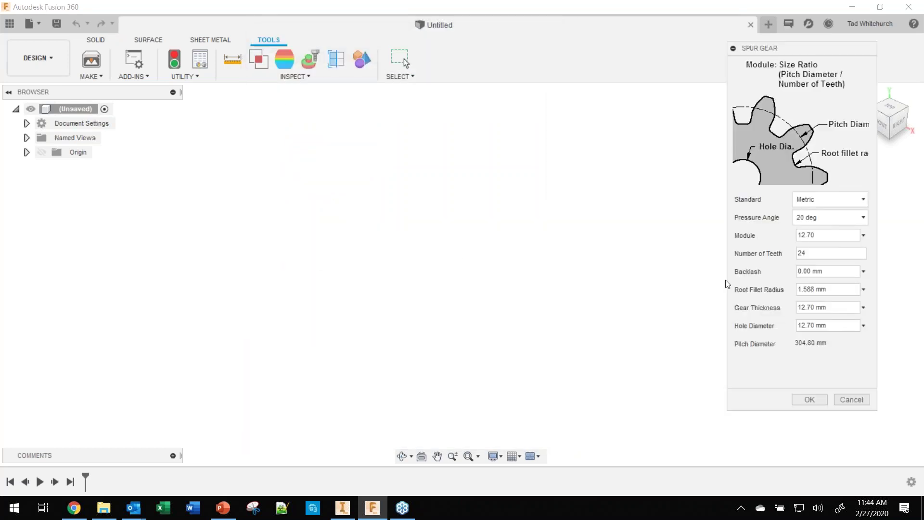
pyautogui.click(822, 199)
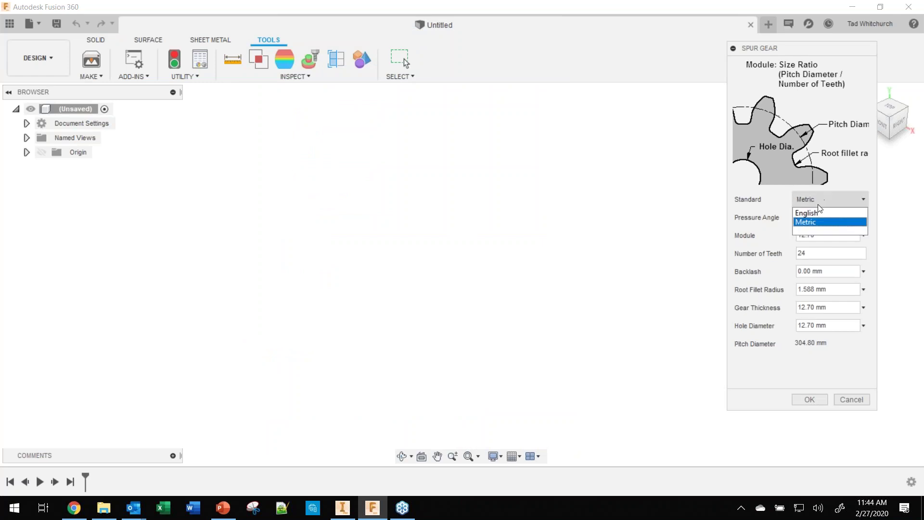
pyautogui.click(811, 209)
pyautogui.click(810, 400)
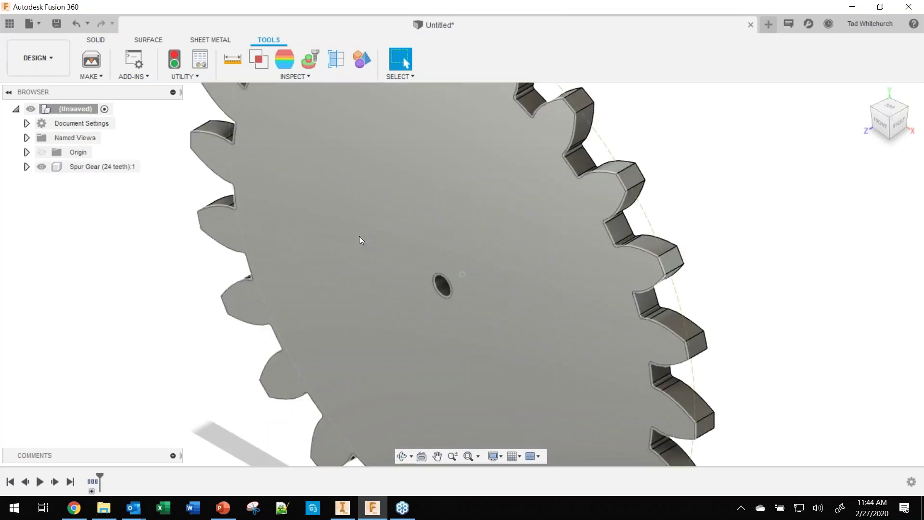
pyautogui.scroll(-5, 359, 236)
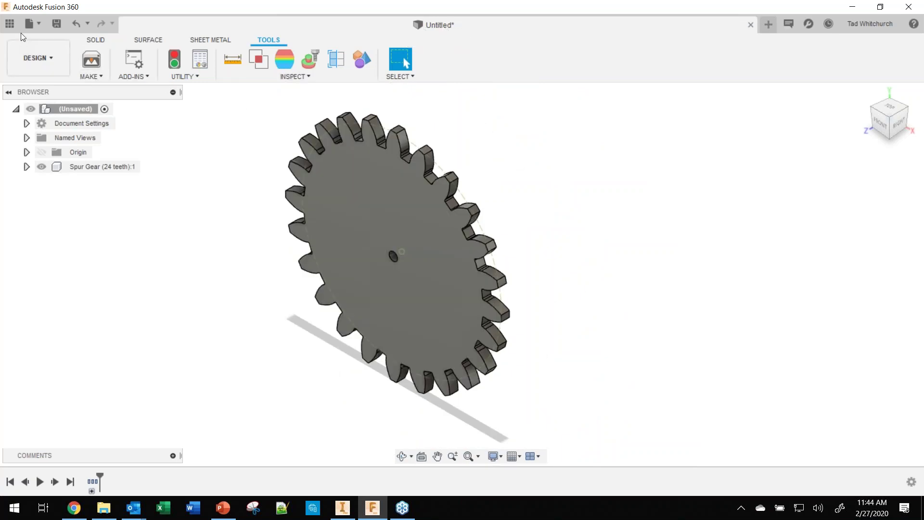
# - Save the gear design as "tads gear" in the Webinar Feb 27 project
pyautogui.click(56, 23)
pyautogui.click(324, 115)
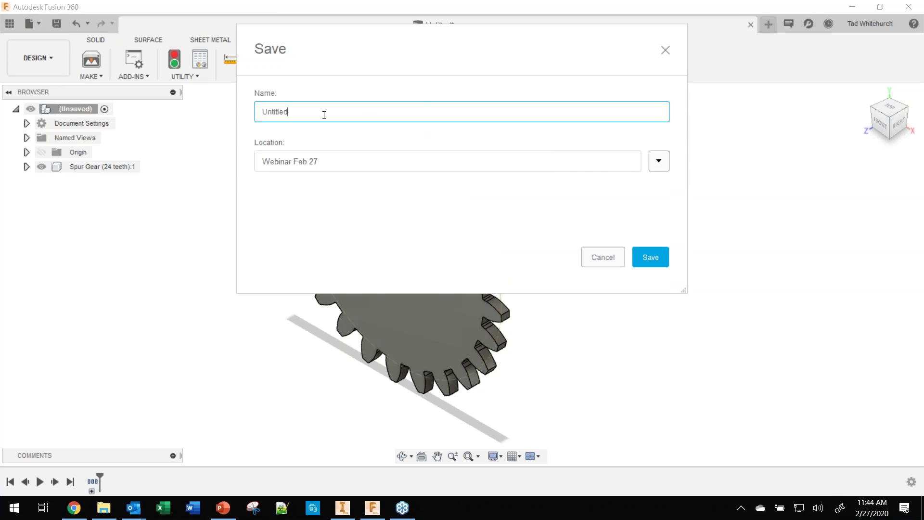
pyautogui.moveTo(311, 116); pyautogui.dragTo(172, 111)
pyautogui.write('tads gear')
pyautogui.click(661, 259)
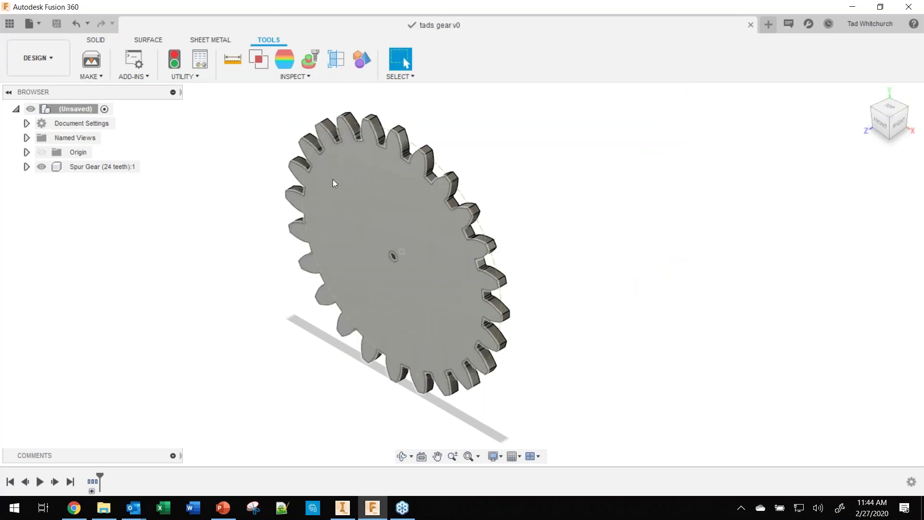
# - Check for the saved gear in the Webinar Feb 27 data panel, the refreshed Fusion Team page and the refreshed File Explorer folder
pyautogui.click(10, 23)
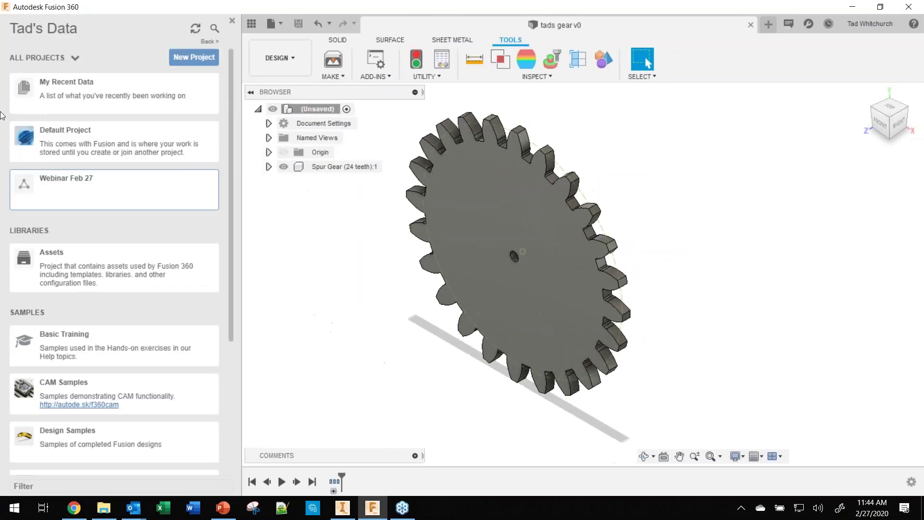
pyautogui.click(45, 198)
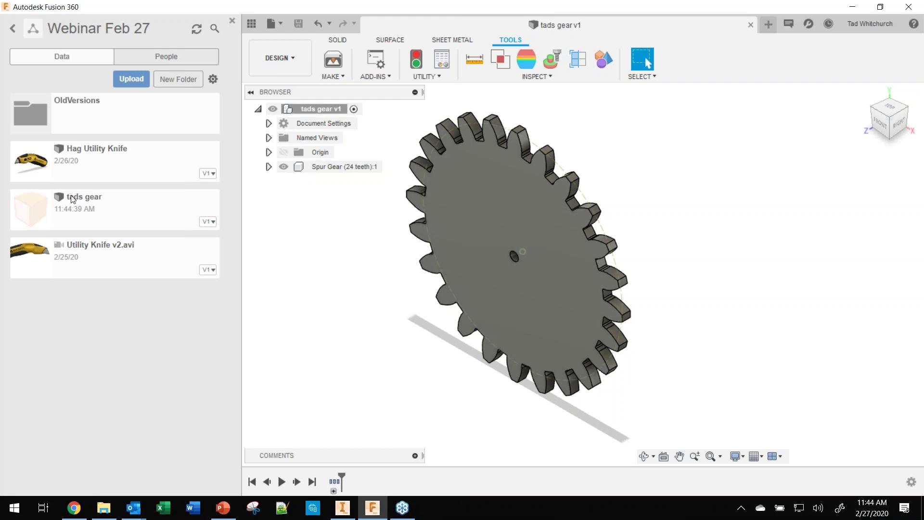
pyautogui.click(77, 508)
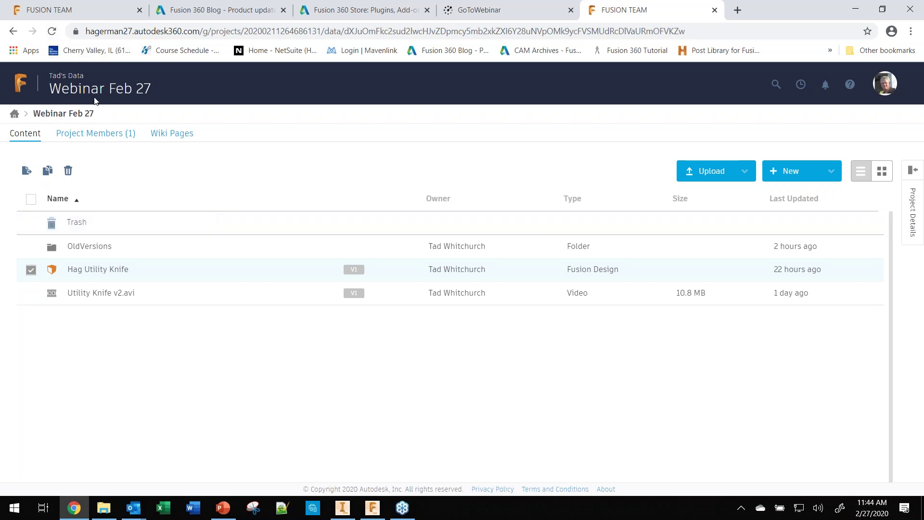
pyautogui.click(52, 31)
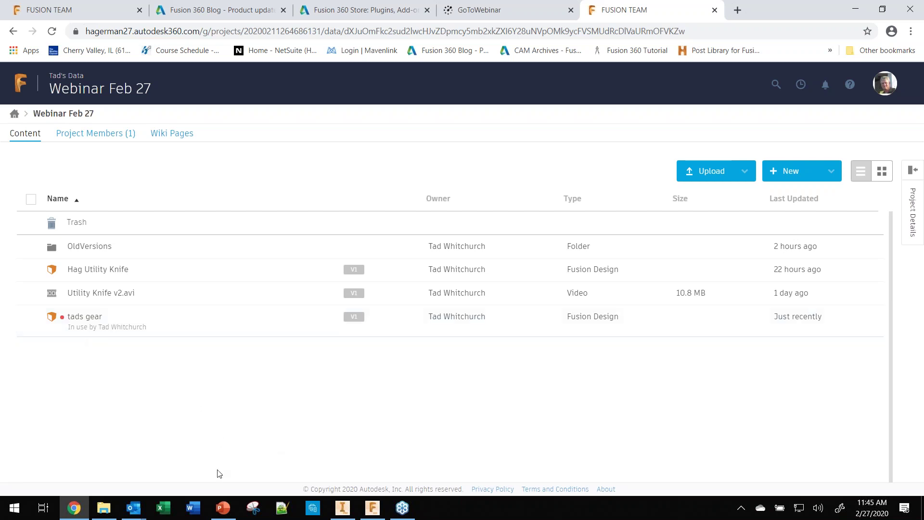
pyautogui.click(104, 508)
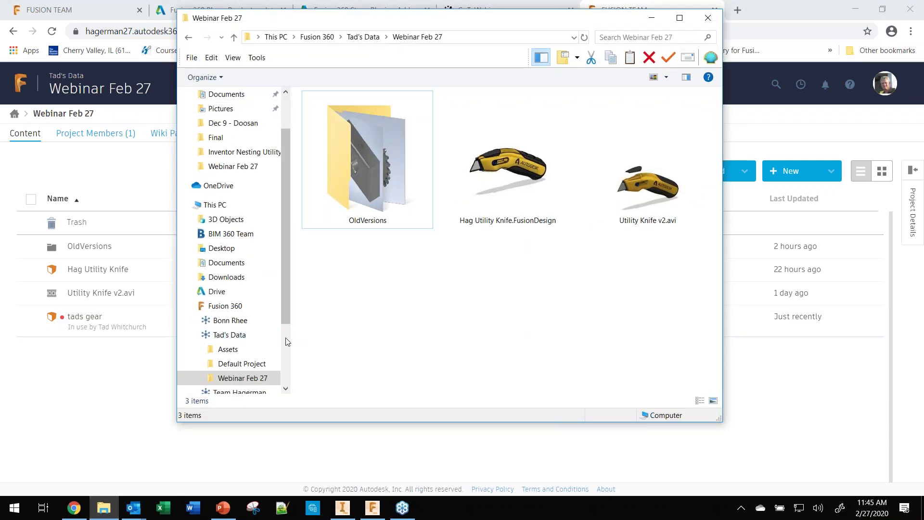
pyautogui.click(584, 38)
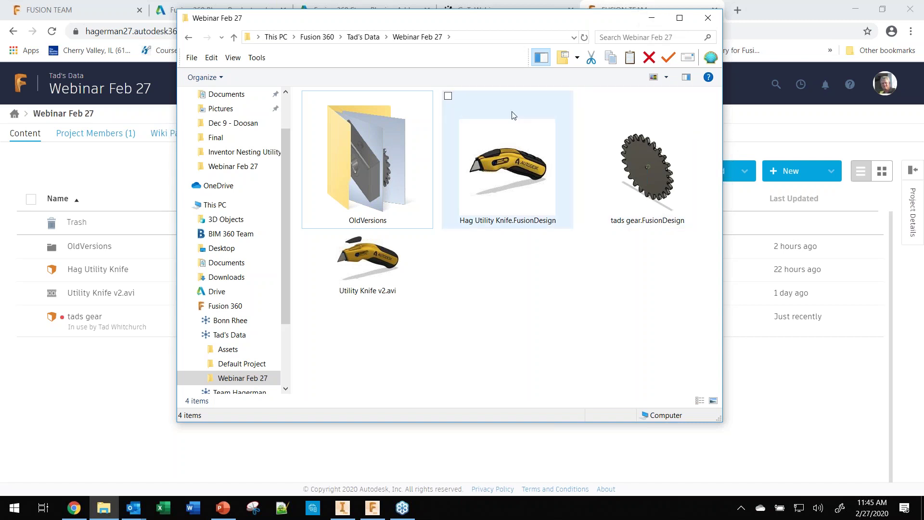
# - Switch to Autodesk Inventor and bring up the Open dialog for the Webinar Feb 27 folder
pyautogui.click(342, 508)
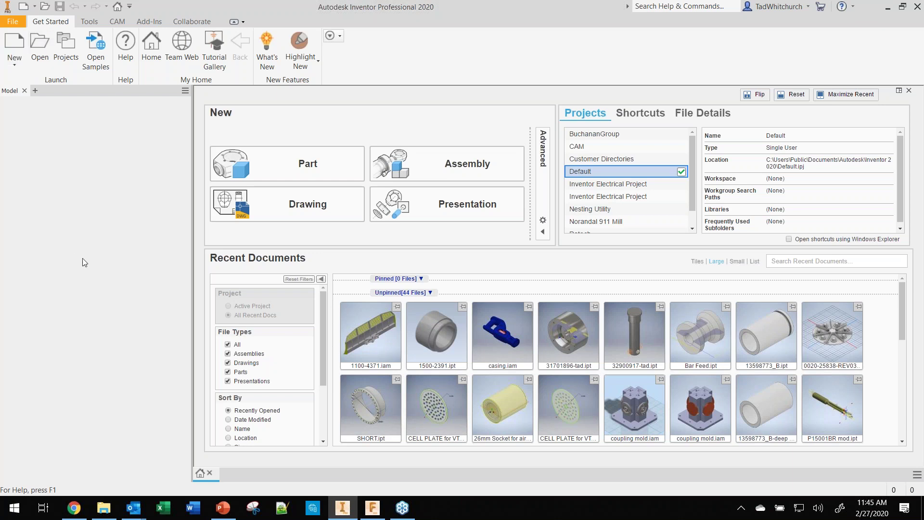
pyautogui.hotkey('ctrl', 'o')
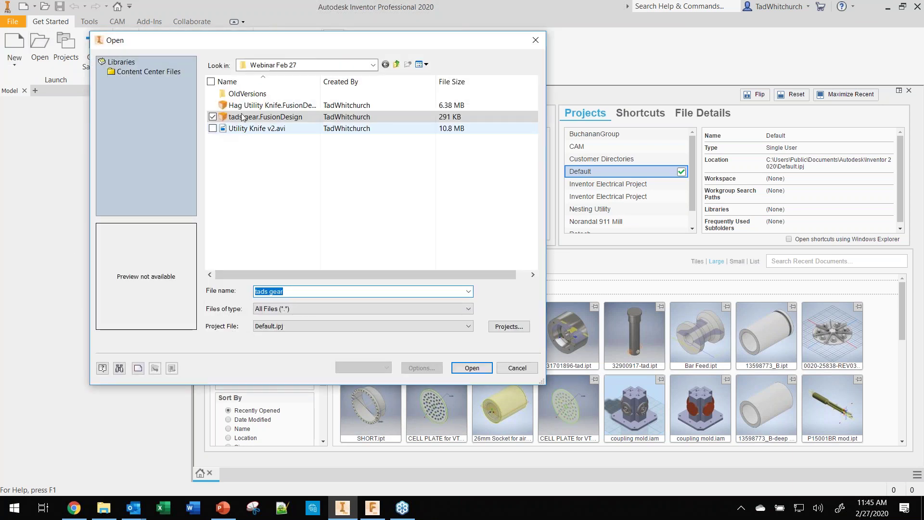
pyautogui.moveTo(309, 43); pyautogui.dragTo(380, 47)
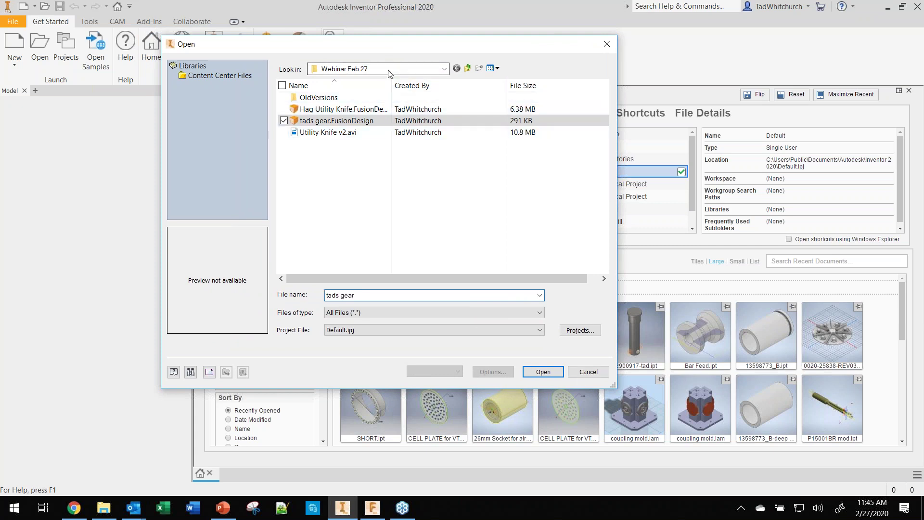
# - Browse the folders on Local Disk (C:) in the Open dialog
pyautogui.click(366, 69)
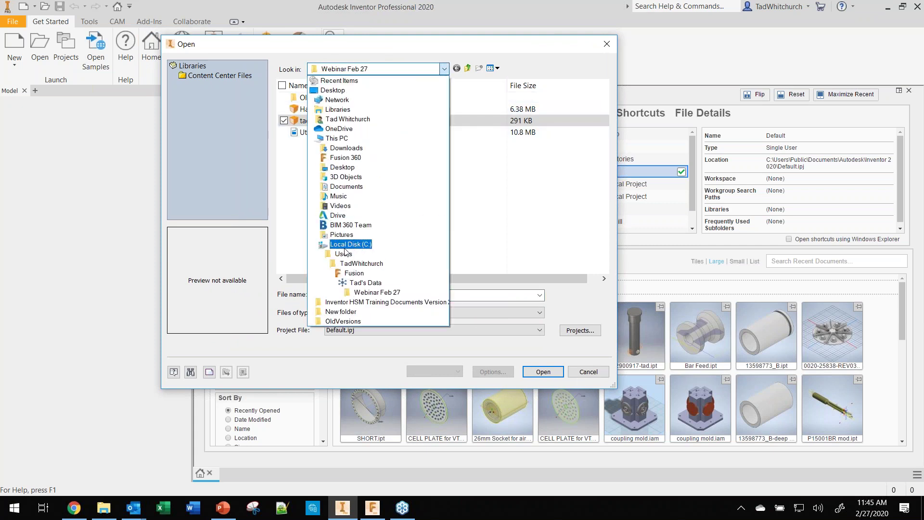
pyautogui.click(346, 244)
pyautogui.scroll(-1, 327, 222)
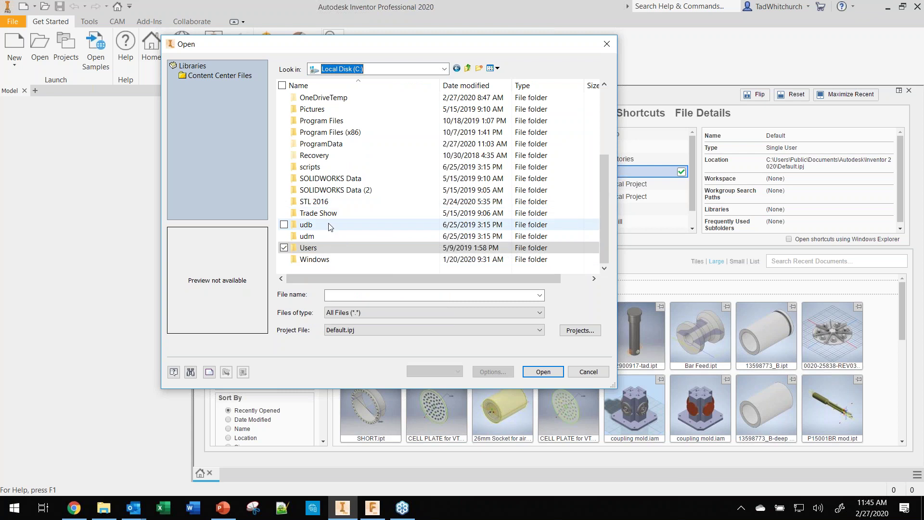
pyautogui.scroll(3, 325, 220)
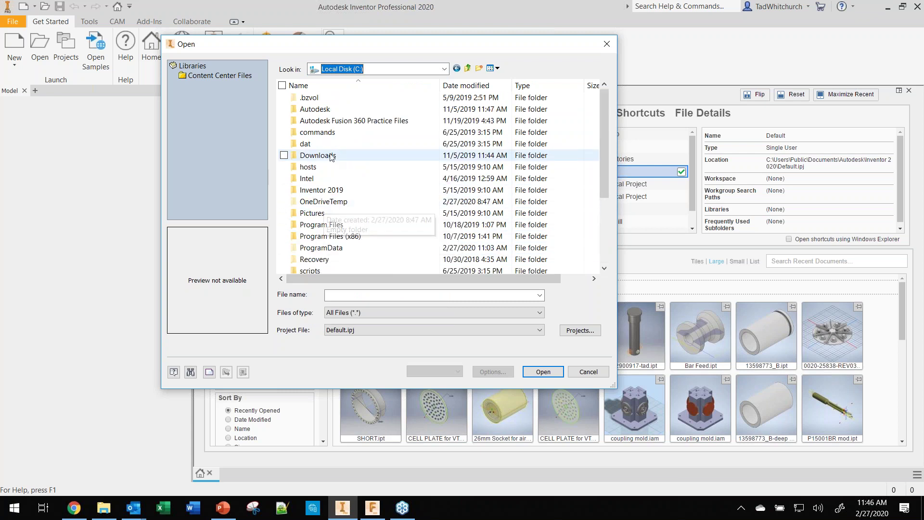
pyautogui.scroll(-3, 327, 226)
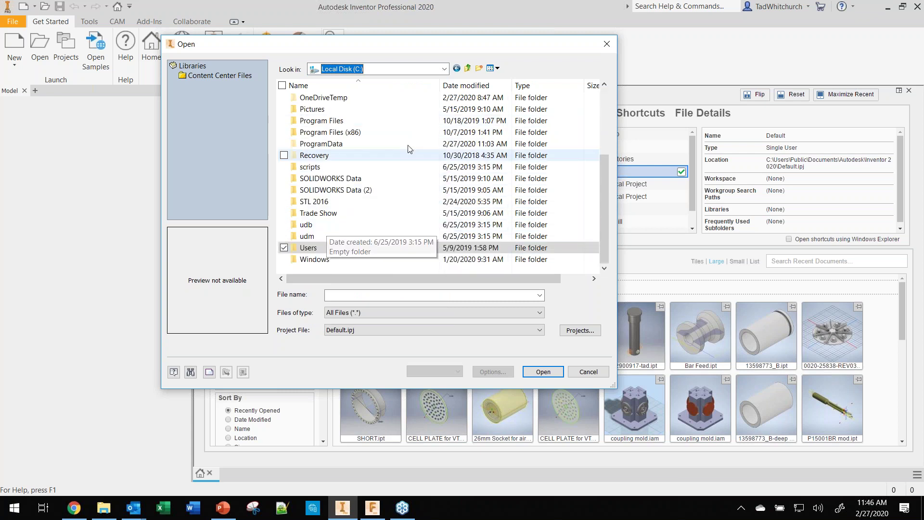
# - Open tads gear.FusionDesign from the Webinar Feb 27 project under the personal data team in the Fusion folder
pyautogui.click(409, 70)
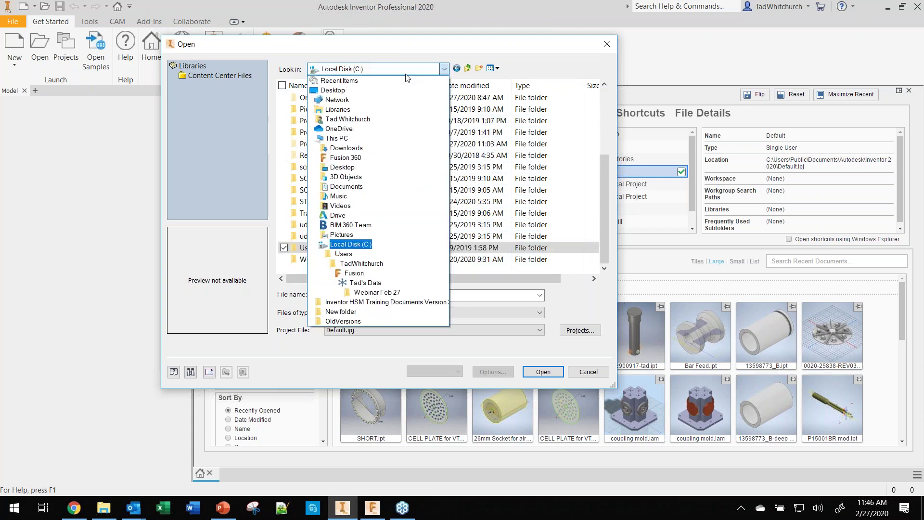
pyautogui.click(354, 272)
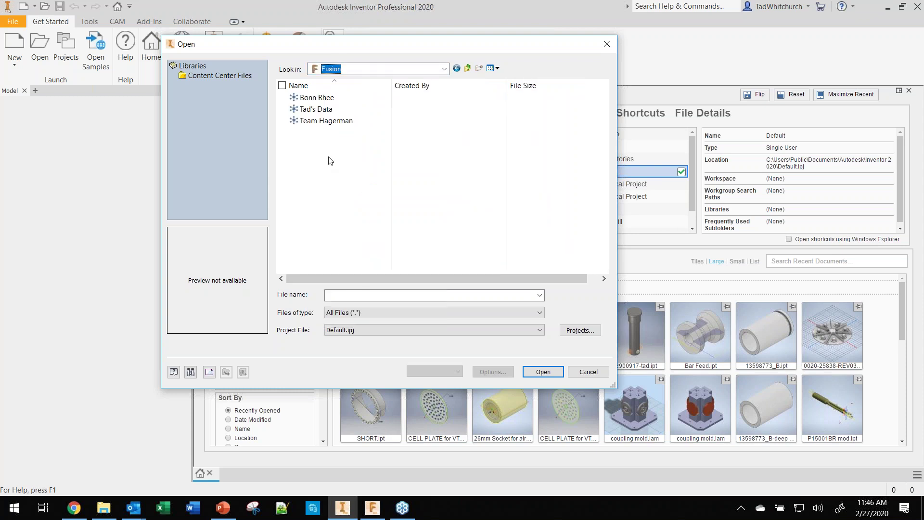
pyautogui.doubleClick(318, 109)
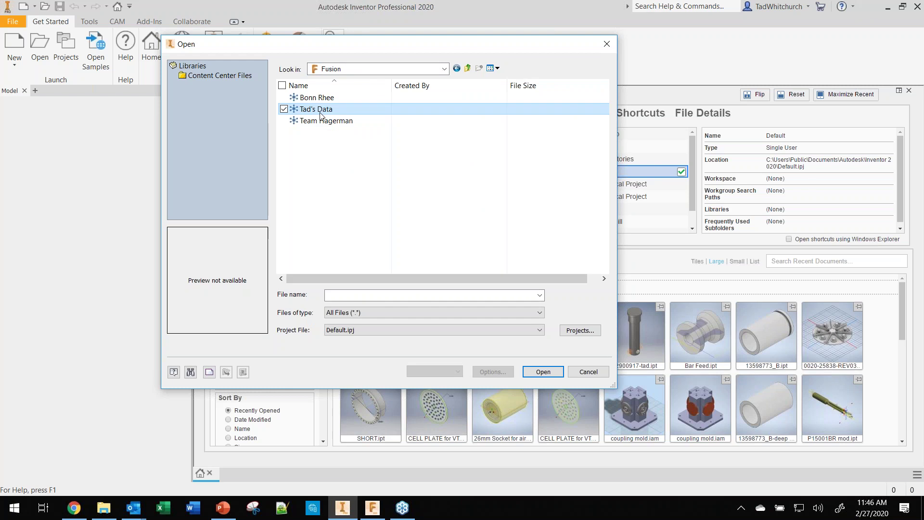
pyautogui.doubleClick(334, 120)
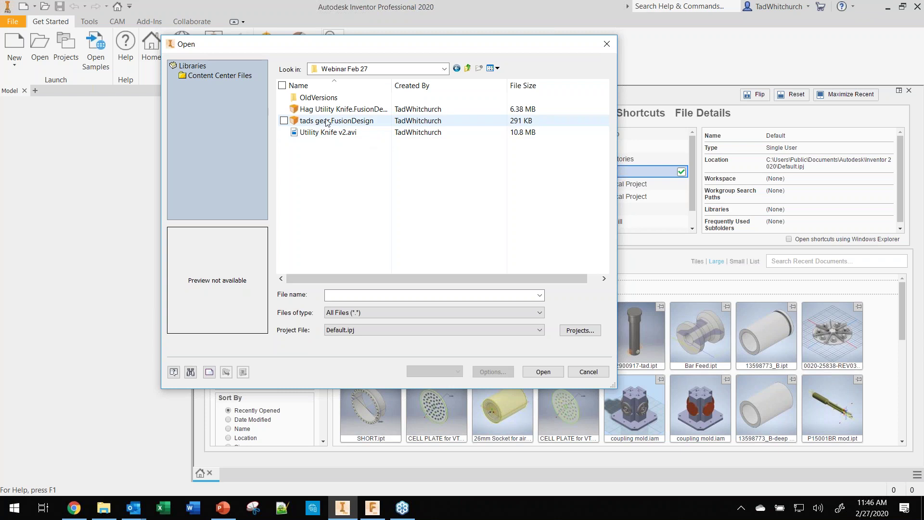
pyautogui.click(344, 123)
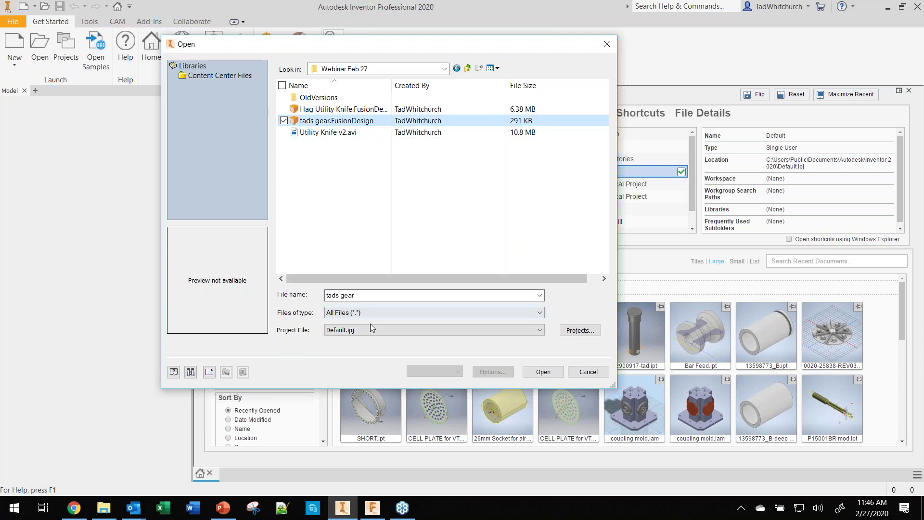
pyautogui.click(542, 372)
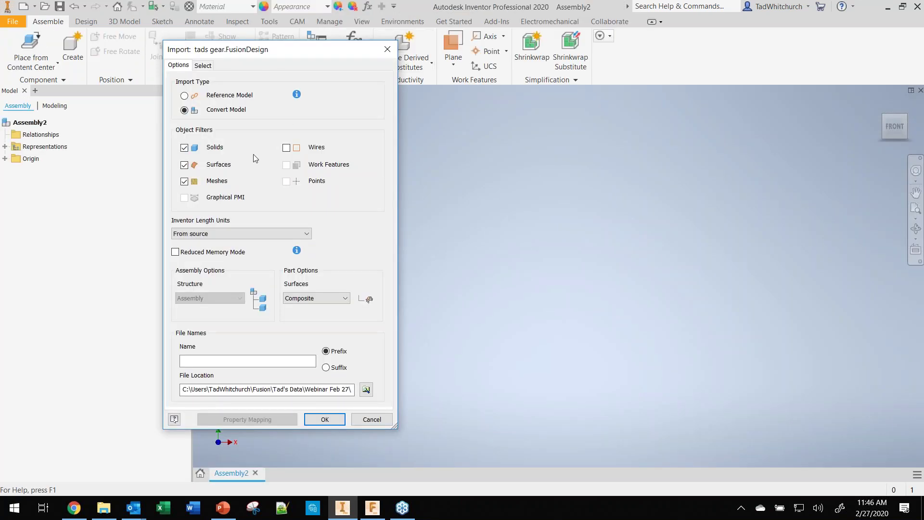
# - Import the gear with the Convert Model option and expand the Spur Gear component in the model tree
pyautogui.moveTo(298, 51); pyautogui.dragTo(324, 51)
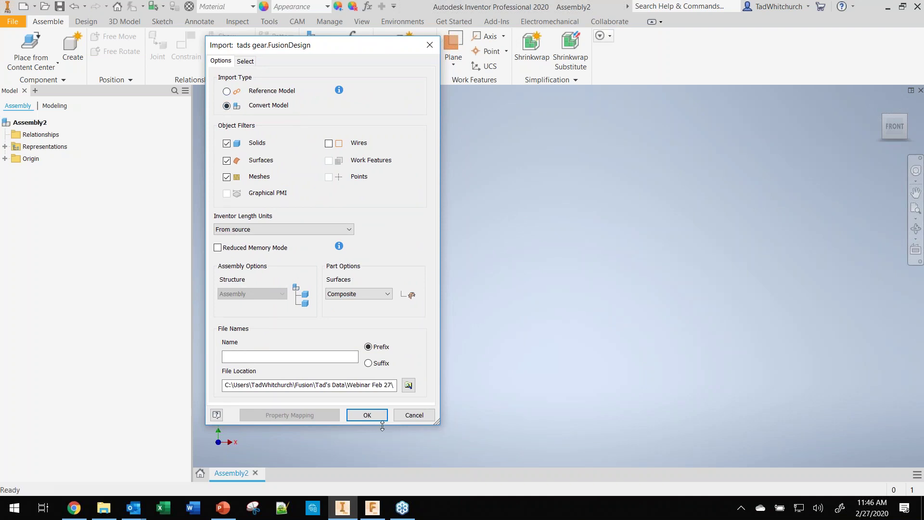
pyautogui.click(371, 415)
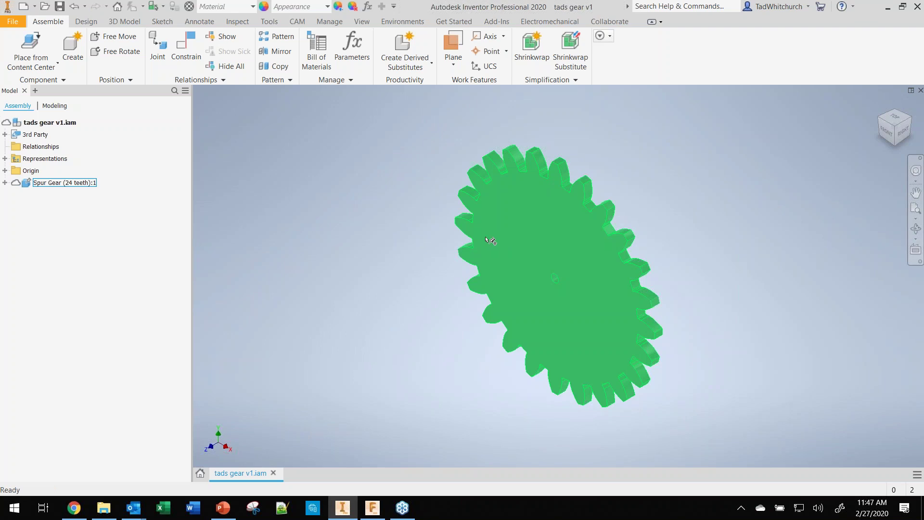
pyautogui.moveTo(15, 185)
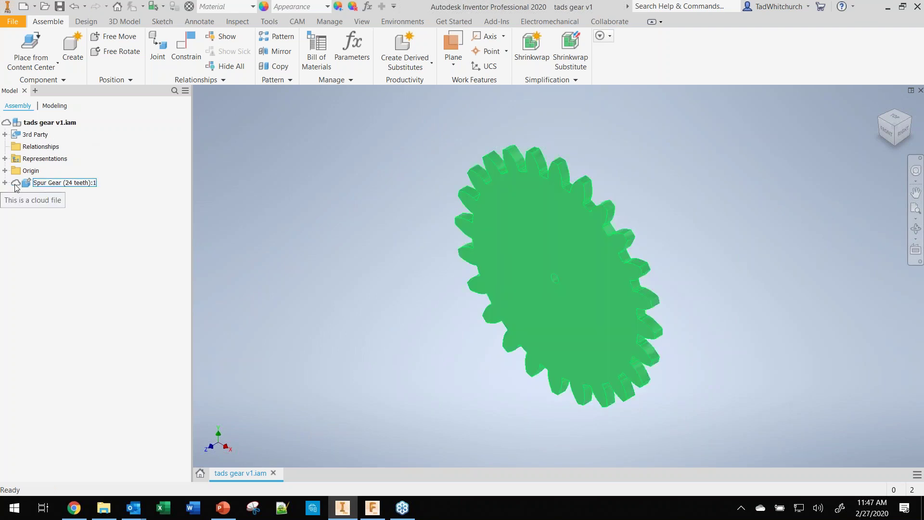
pyautogui.click(5, 182)
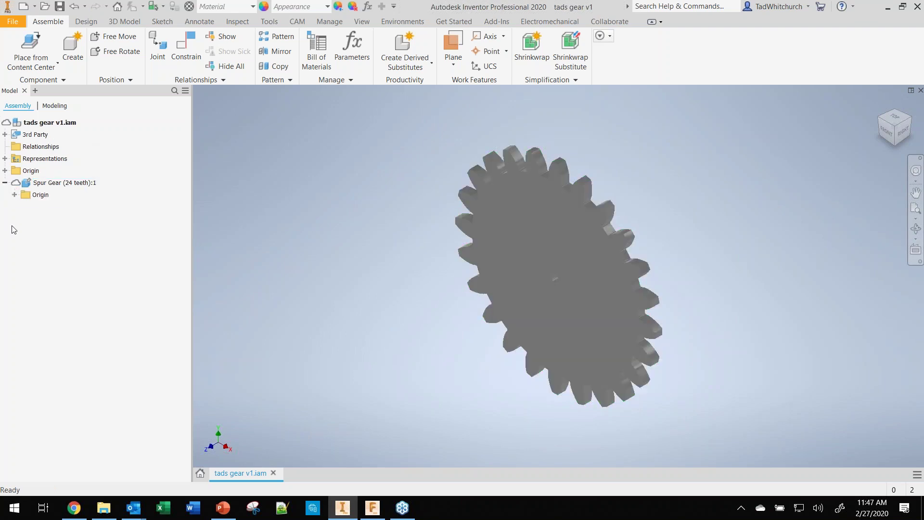
# - Expand the Spur Gear component's origin in the model tree and open the component as its own part
pyautogui.click(15, 195)
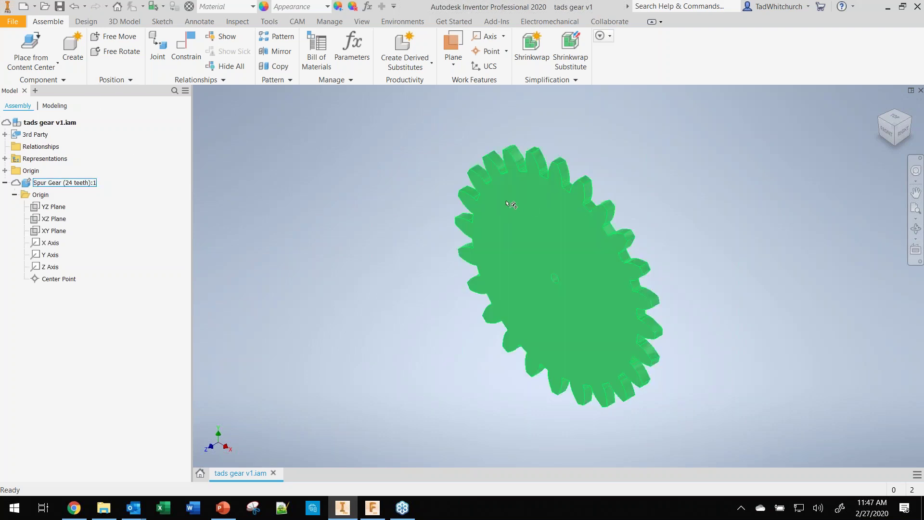
pyautogui.rightClick(32, 185)
pyautogui.click(53, 179)
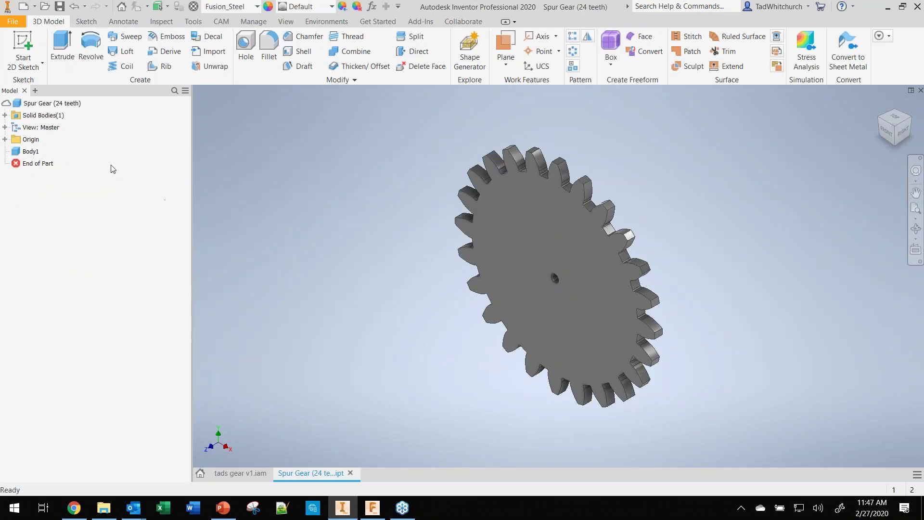
# - Sketch a circle on the gear's front face, above the small centre hole, and finish the sketch
pyautogui.click(22, 48)
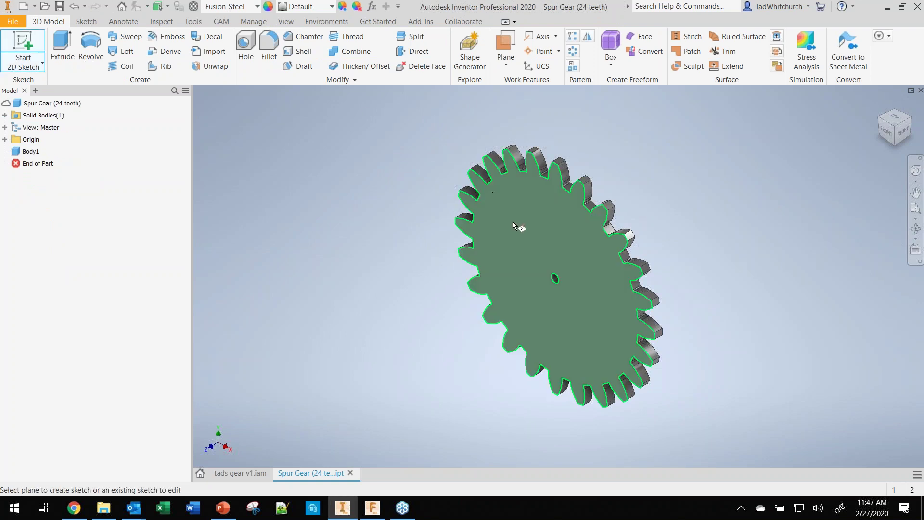
pyautogui.click(504, 247)
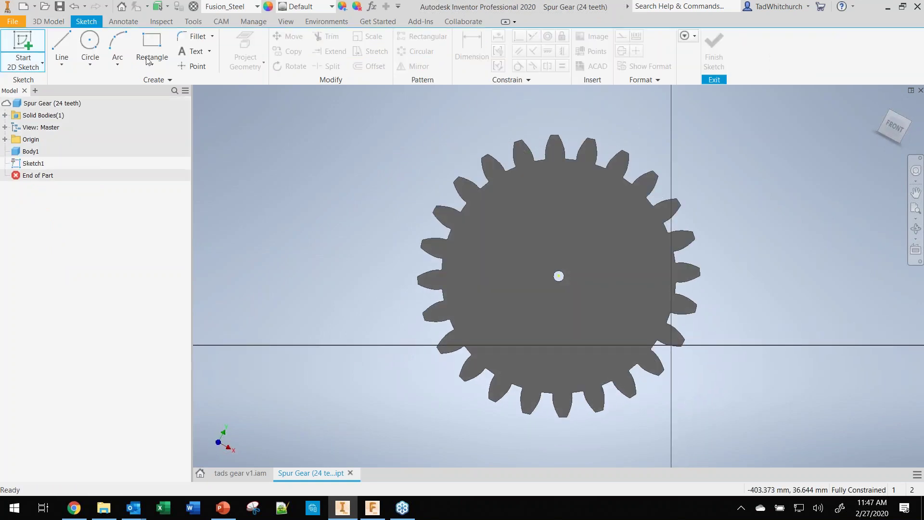
pyautogui.click(94, 48)
pyautogui.click(548, 221)
pyautogui.click(576, 238)
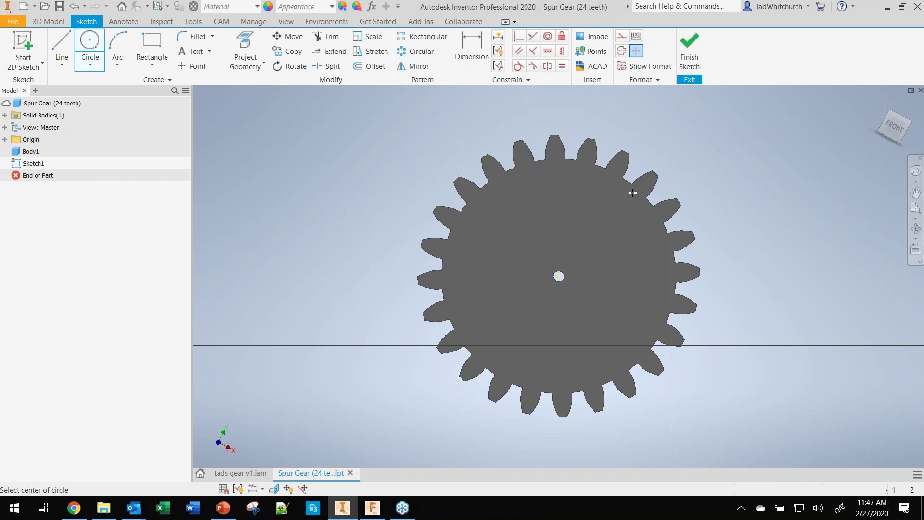
pyautogui.click(689, 48)
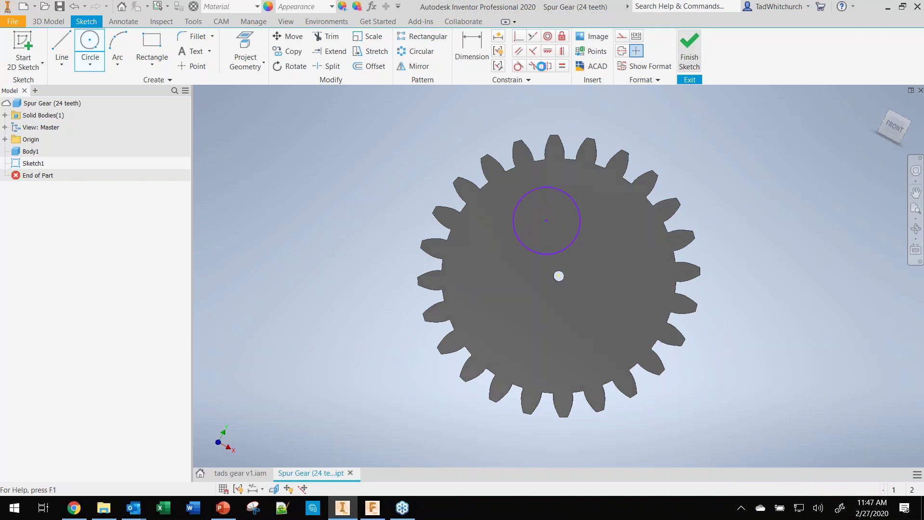
# - Extrude the circle as a Through All cut in the gear and expand the resulting extrusion in the model tree
pyautogui.click(62, 48)
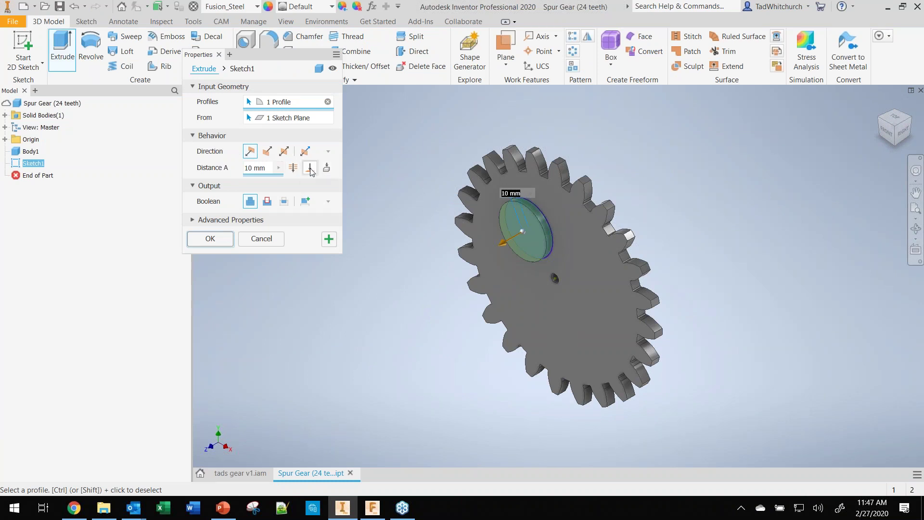
pyautogui.click(293, 167)
pyautogui.click(267, 201)
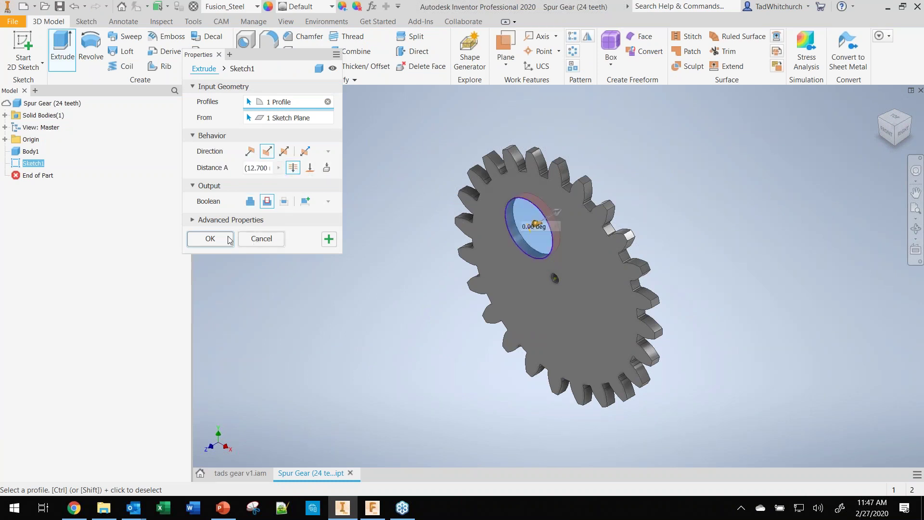
pyautogui.click(210, 238)
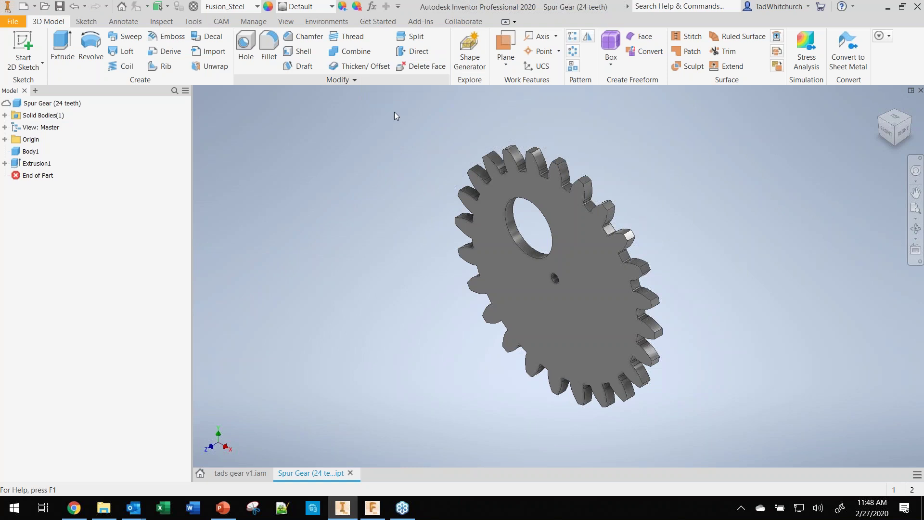
pyautogui.click(4, 163)
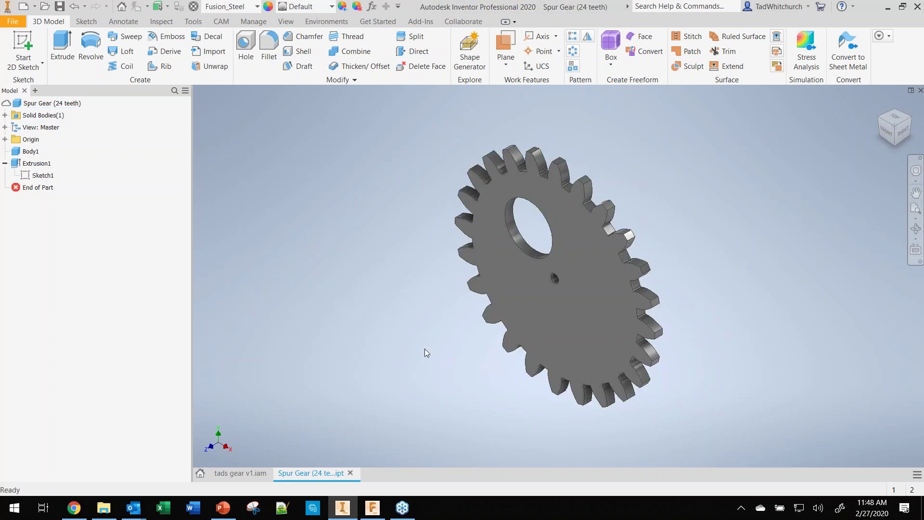
# - Switch to File Explorer and select Spur Gear (24 teeth).ipt in the Webinar Feb 27 folder
pyautogui.click(105, 509)
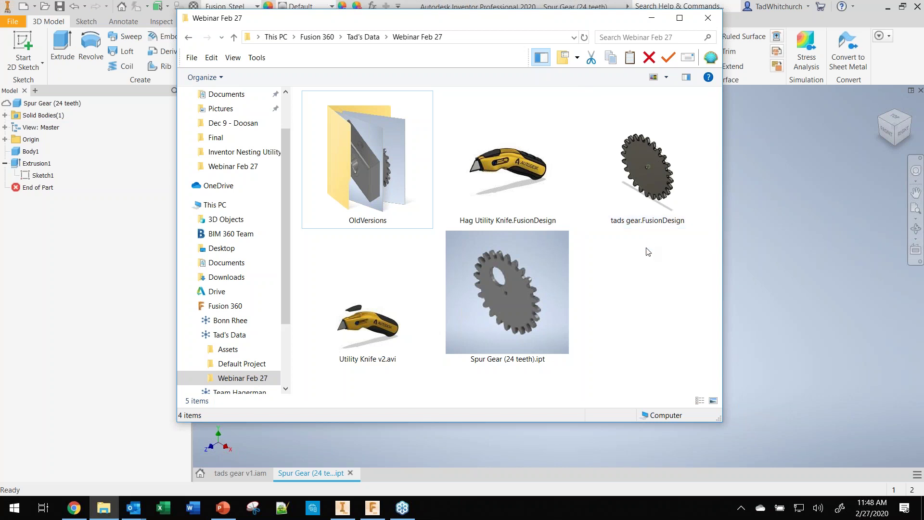
pyautogui.click(553, 369)
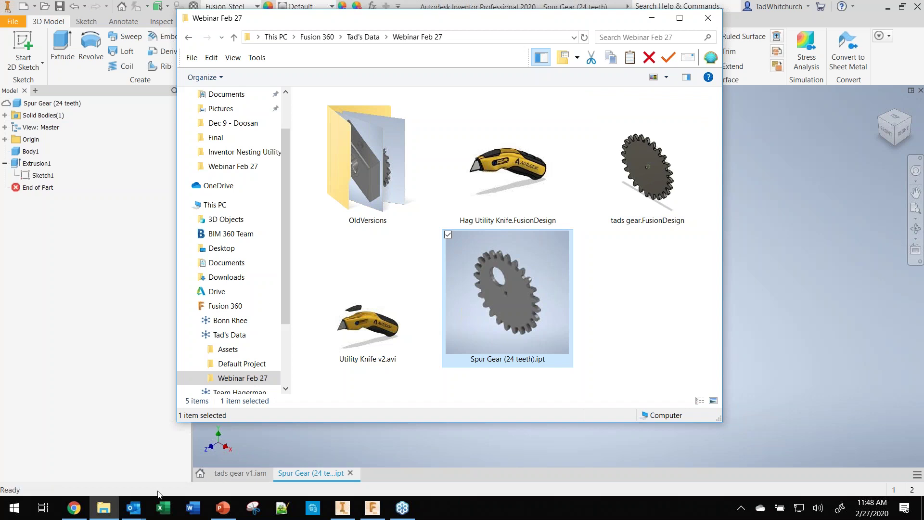
# - Switch to Chrome and refresh the Webinar Feb 27 project's content list in Fusion Team
pyautogui.click(75, 510)
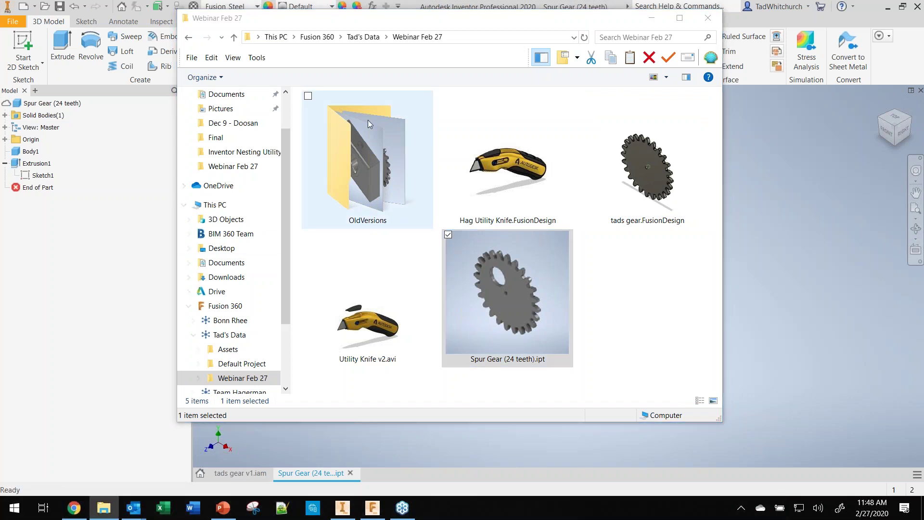
pyautogui.click(370, 450)
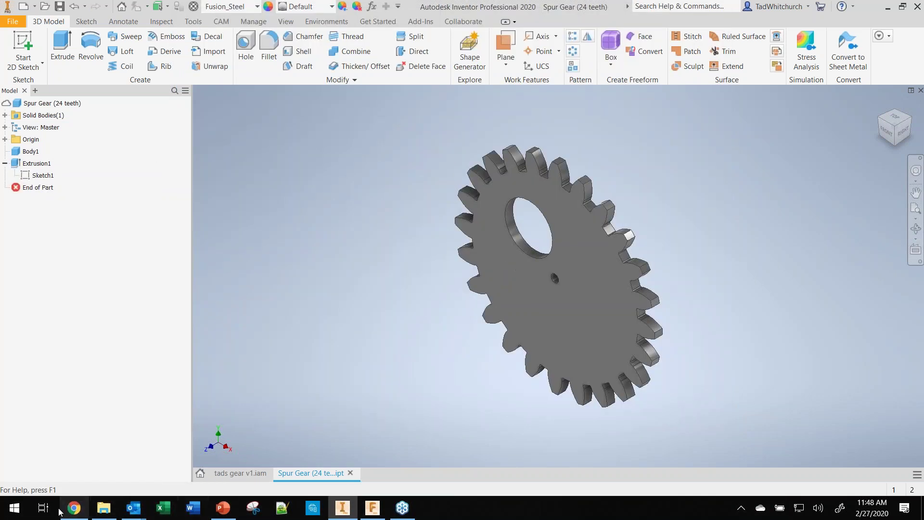
pyautogui.click(73, 508)
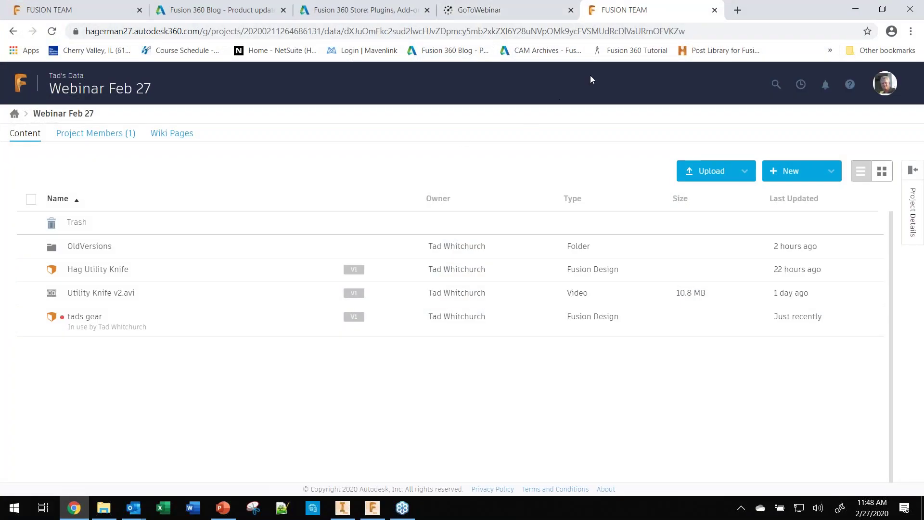
pyautogui.click(52, 31)
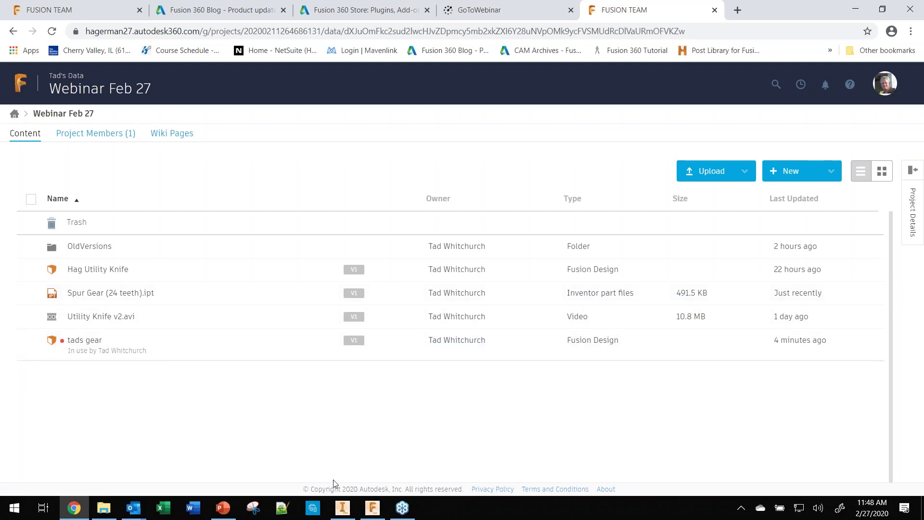
# - Switch to Fusion 360, refresh the Webinar Feb 27 data and open Spur Gear (24 teeth).ipt
pyautogui.click(373, 508)
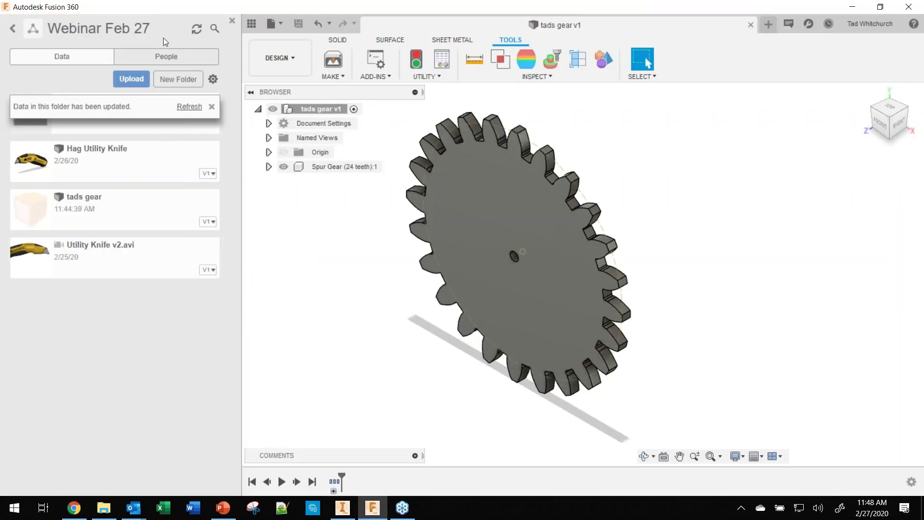
pyautogui.click(194, 29)
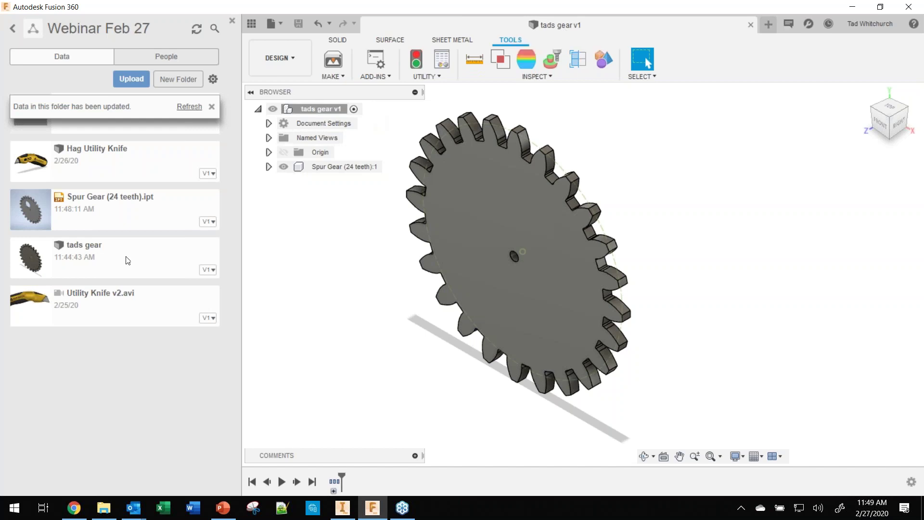
pyautogui.click(96, 214)
pyautogui.doubleClick(84, 207)
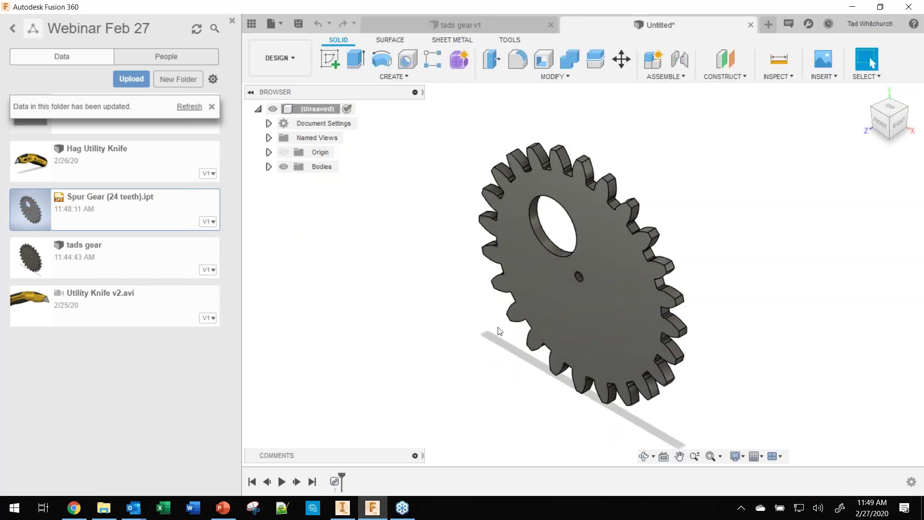
# - Expand the imported gear's Bodies folder and inspect its component link feature in the timeline
pyautogui.click(281, 171)
pyautogui.click(268, 167)
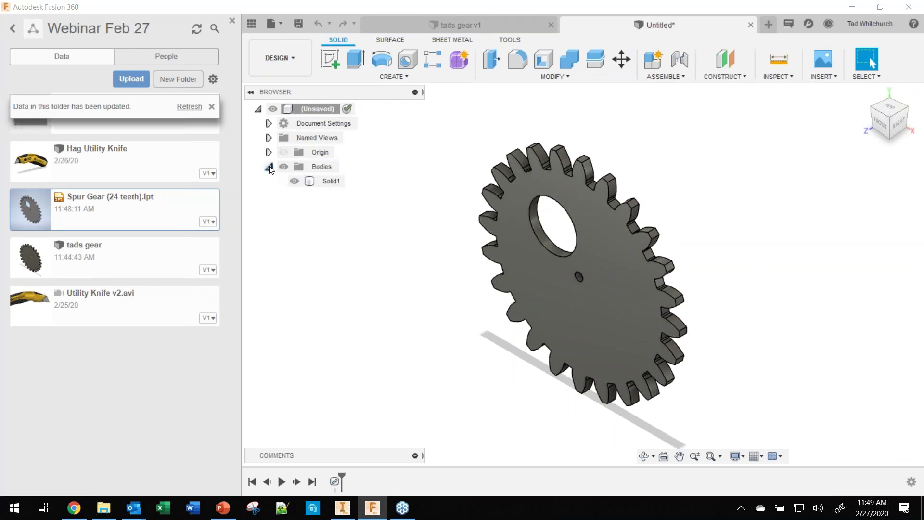
pyautogui.click(335, 481)
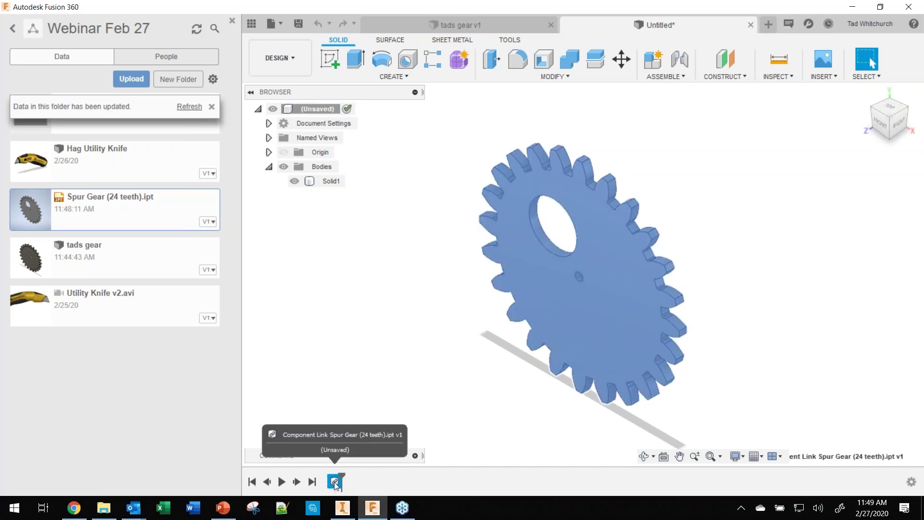
pyautogui.click(329, 292)
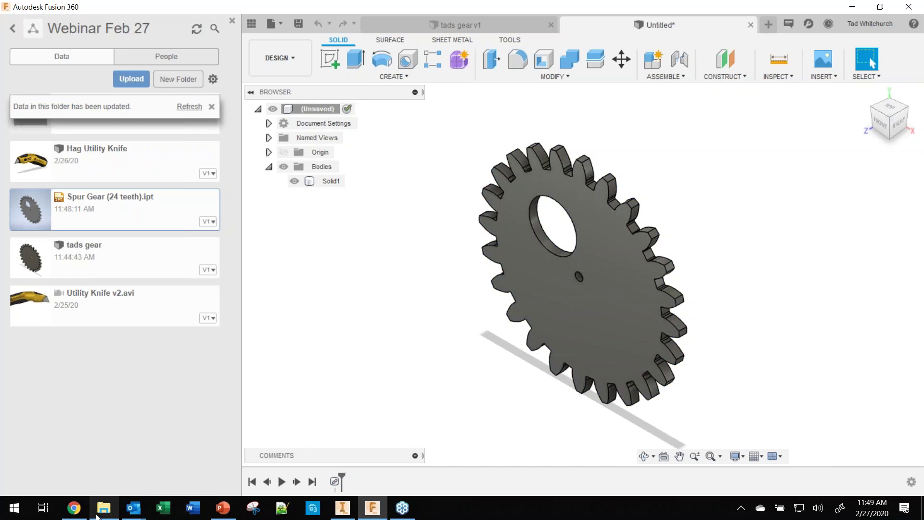
# - Switch to Chrome and review the design references and related data of Spur Gear (24 teeth).ipt
pyautogui.click(73, 508)
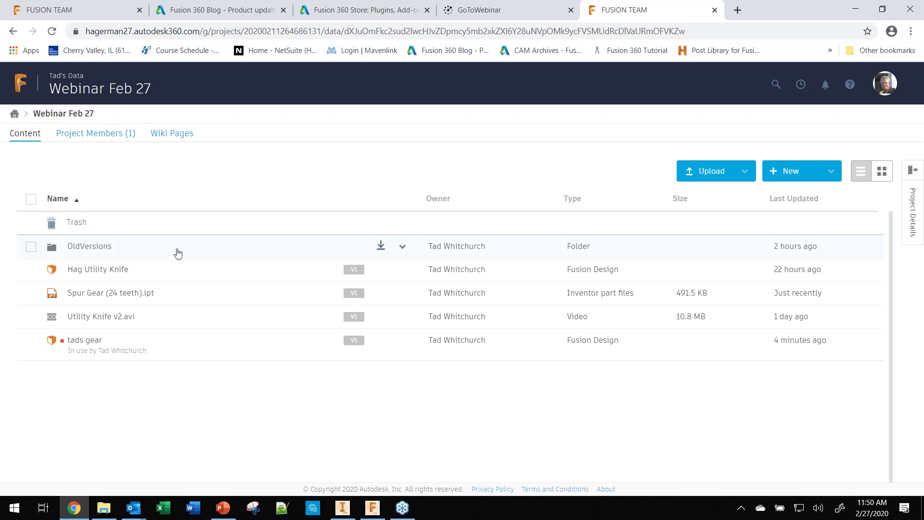
pyautogui.click(127, 295)
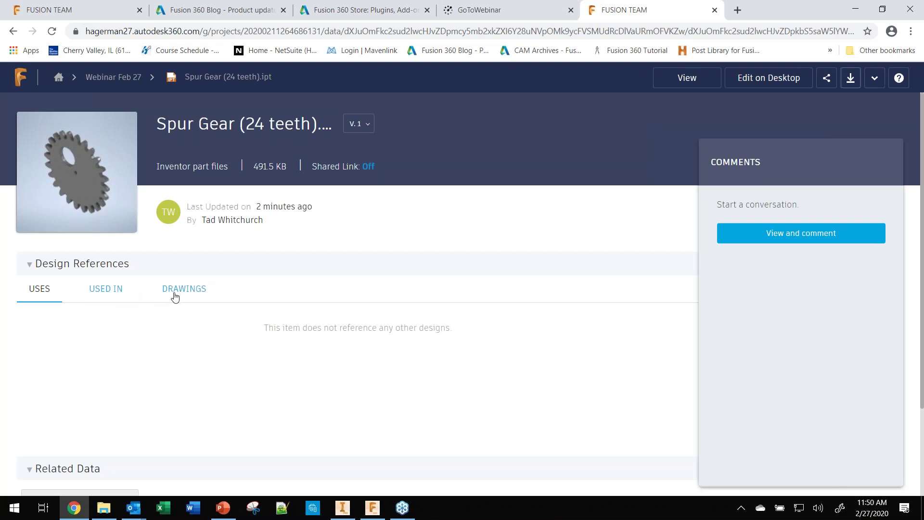
pyautogui.scroll(-2, 142, 381)
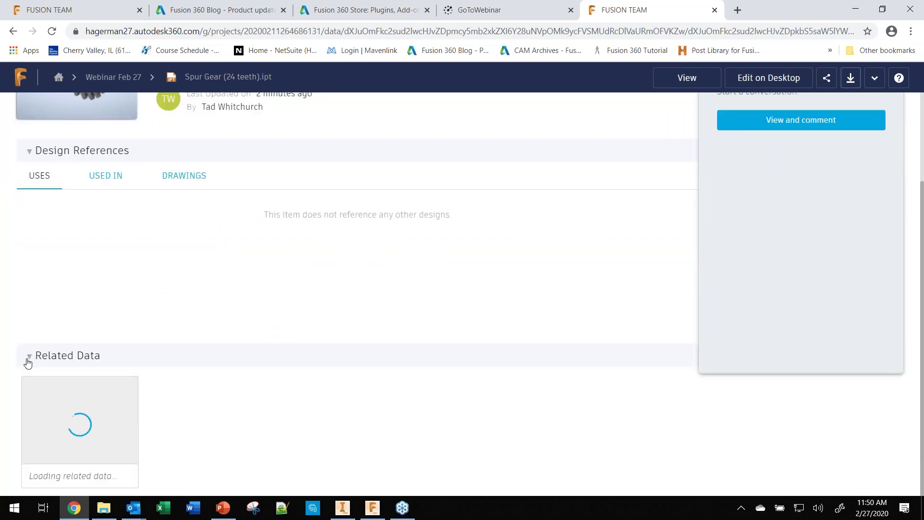
pyautogui.scroll(-1, 192, 353)
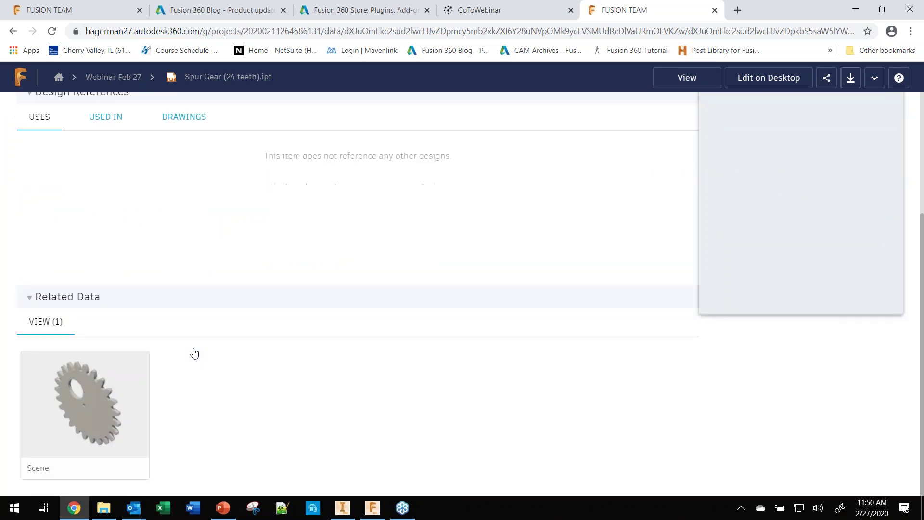
pyautogui.scroll(3, 193, 351)
# - Open the spur gear in the Fusion Team web viewer and orbit around the model
pyautogui.click(94, 178)
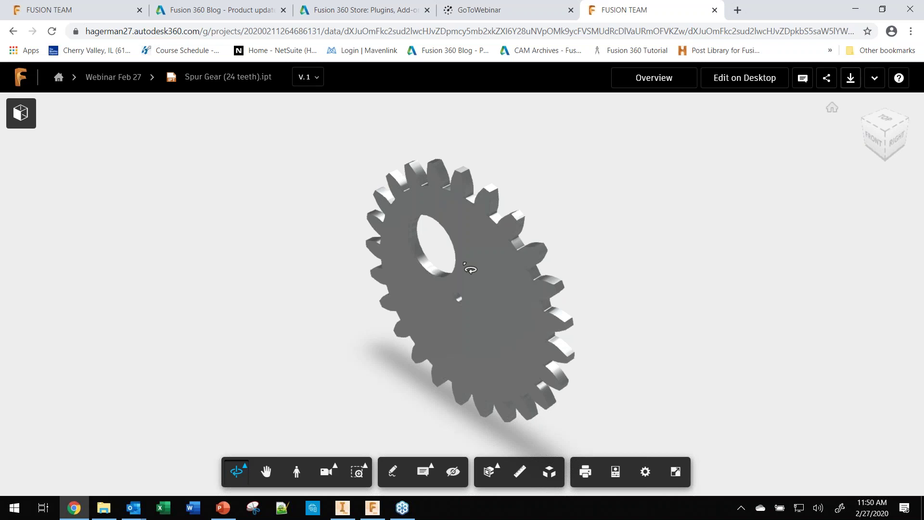
pyautogui.moveTo(471, 269); pyautogui.dragTo(484, 289)
pyautogui.scroll(-3, 481, 275)
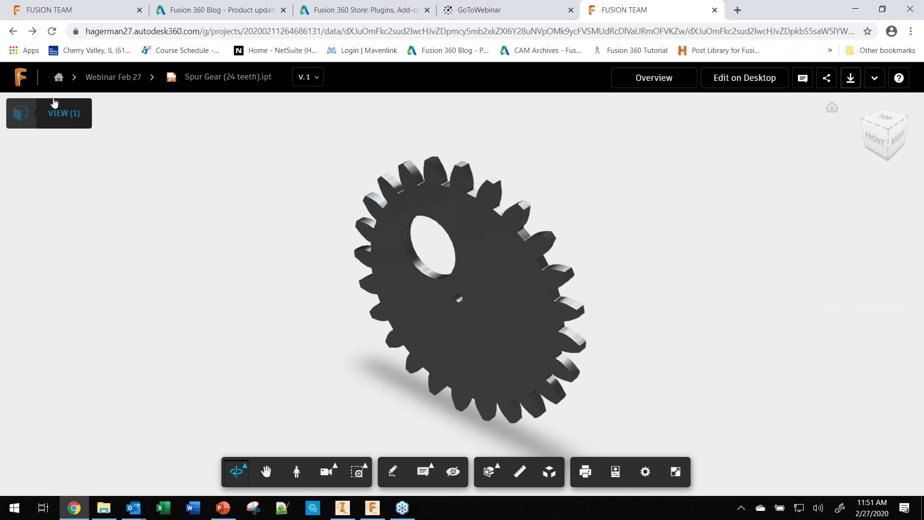
# - Return to the Webinar Feb 27 project and open Hag Utility Knife in the web viewer
pyautogui.click(102, 82)
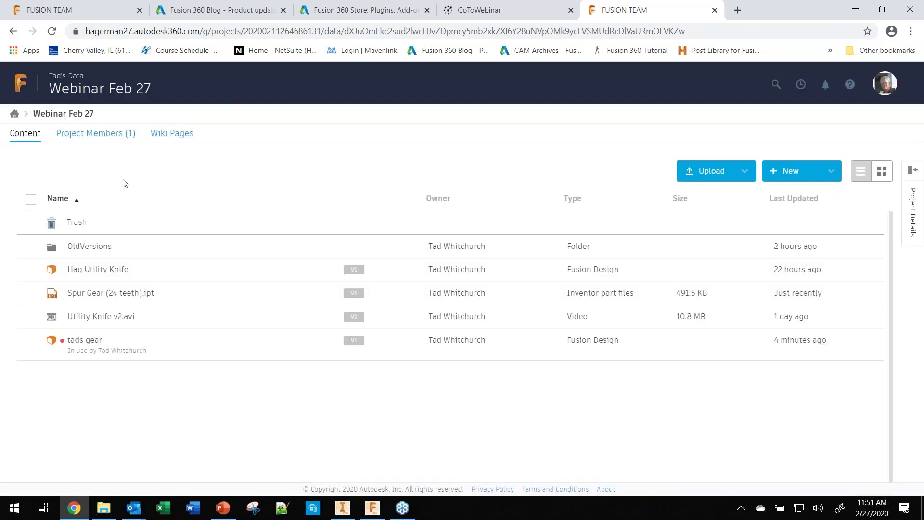
pyautogui.click(103, 270)
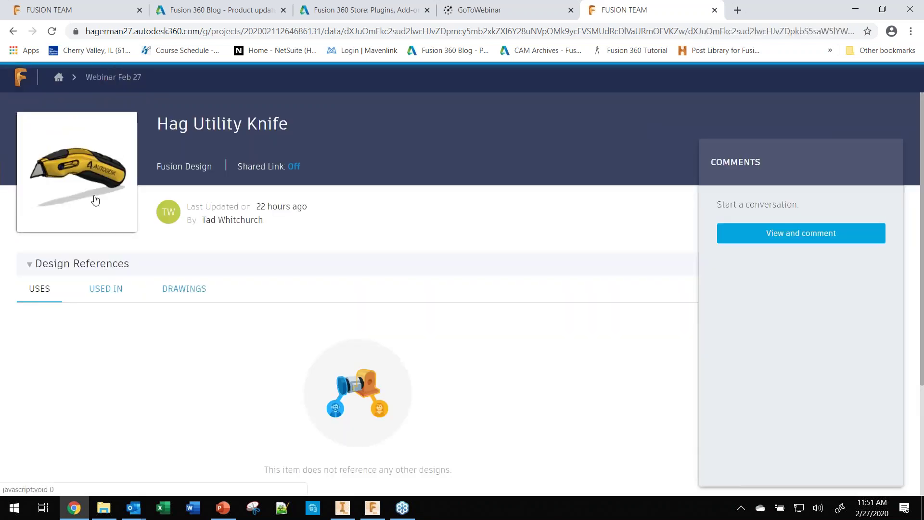
pyautogui.click(94, 200)
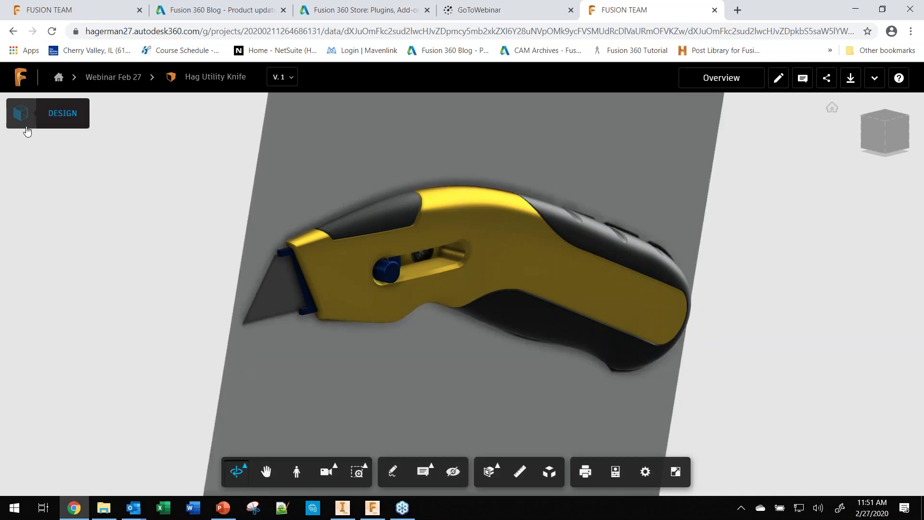
# - Open the utility knife's design browser and show the model in its FRONT and HOME views
pyautogui.click(62, 116)
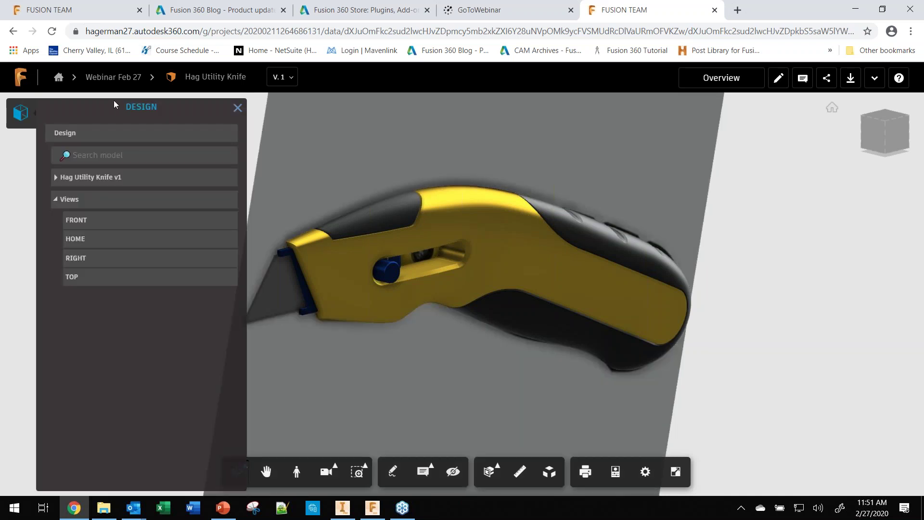
pyautogui.click(76, 221)
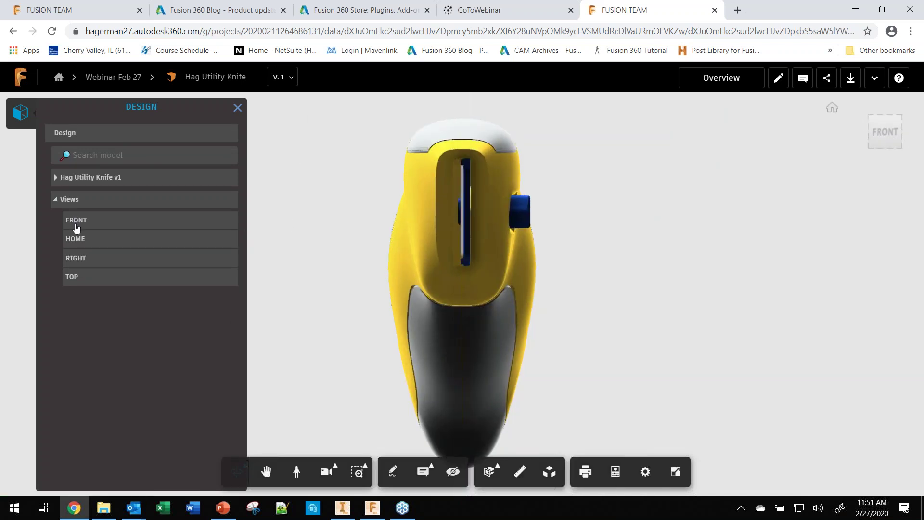
pyautogui.click(75, 239)
# - Collapse the Views list, expand Hag Utility Knife v1, isolate the Right:1 component and expand it
pyautogui.click(55, 199)
pyautogui.click(56, 178)
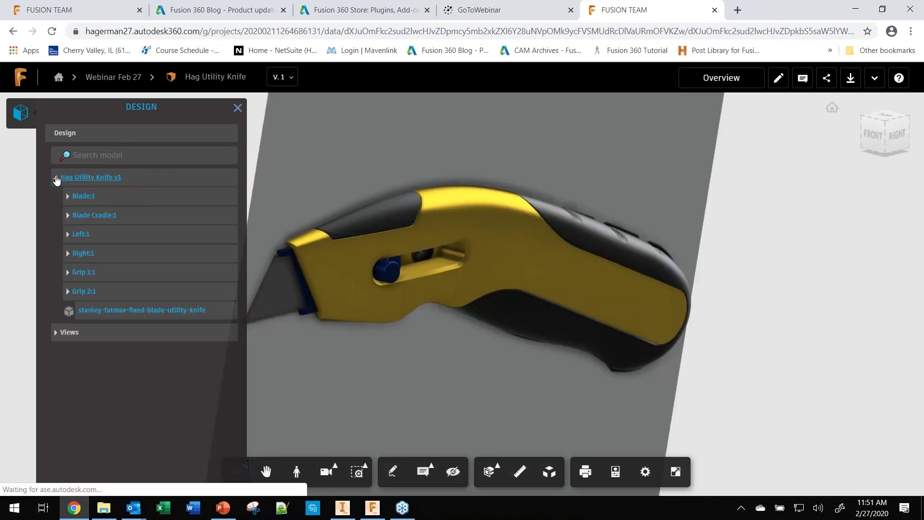
pyautogui.click(80, 253)
pyautogui.click(69, 253)
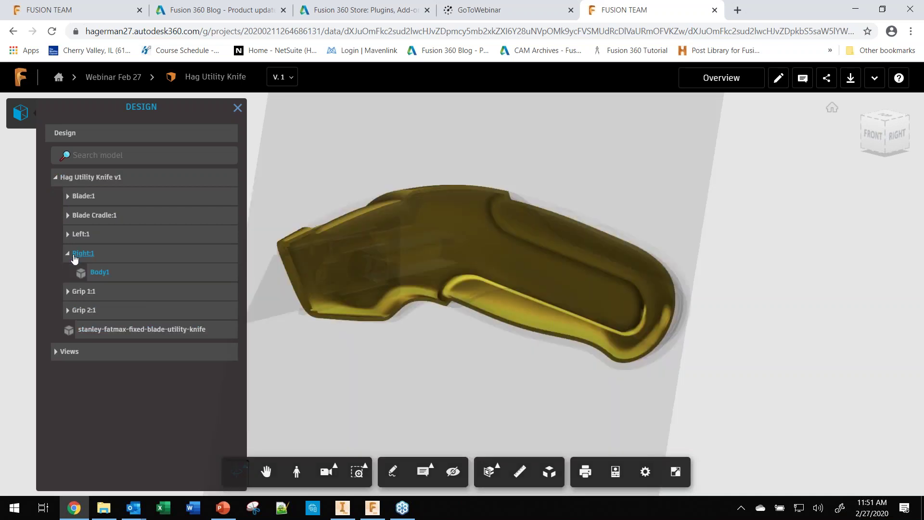
# - Show the whole utility knife without the design browser, explode it into its components and orbit around the exploded model
pyautogui.click(77, 178)
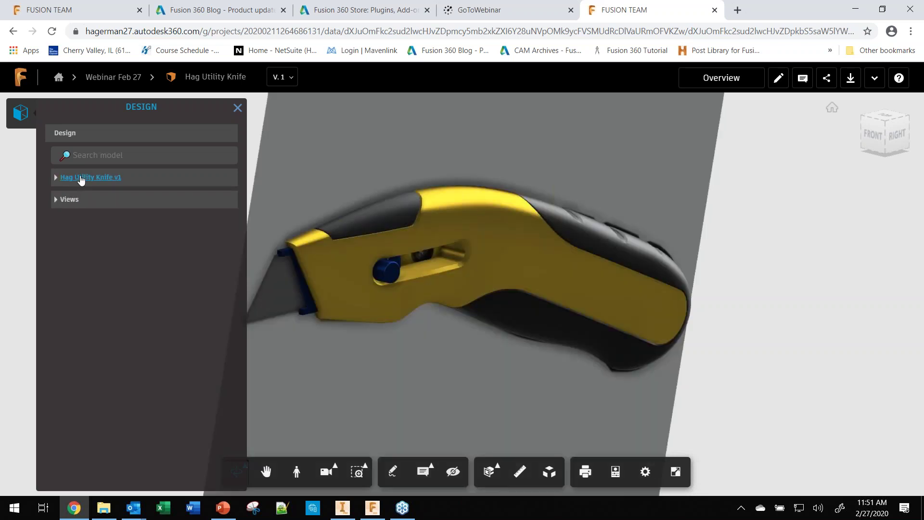
pyautogui.click(237, 107)
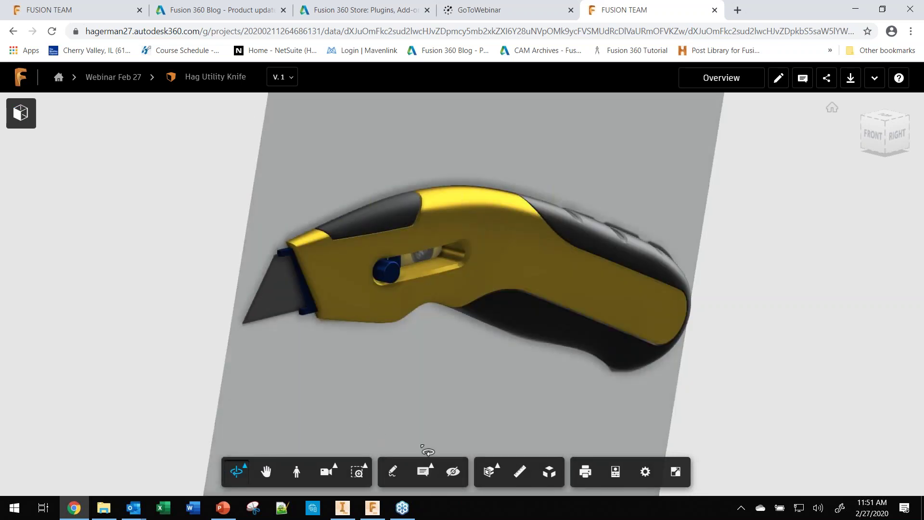
pyautogui.click(549, 473)
pyautogui.moveTo(512, 440); pyautogui.dragTo(559, 440)
pyautogui.scroll(-5, 439, 235)
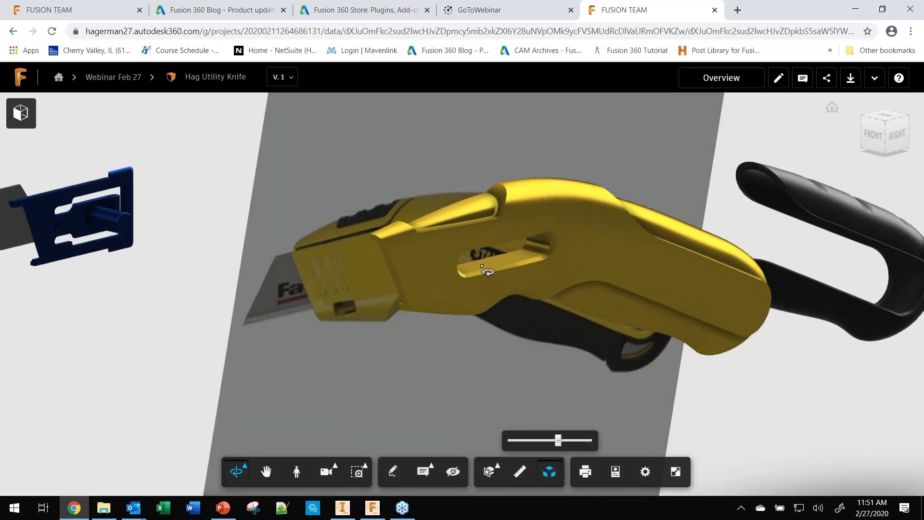
pyautogui.moveTo(439, 235)
pyautogui.mouseDown()
pyautogui.moveTo(572, 244)
pyautogui.moveTo(578, 260)
pyautogui.moveTo(548, 246)
pyautogui.moveTo(476, 249)
pyautogui.mouseUp()
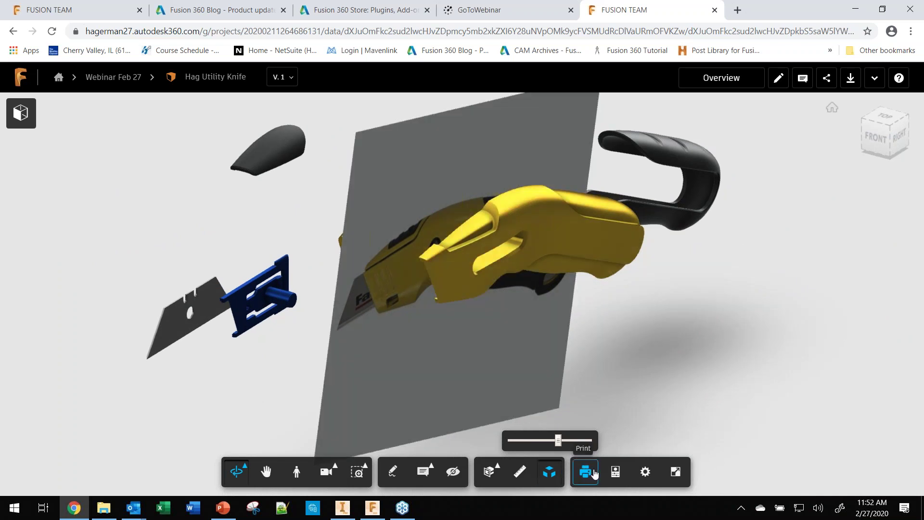
# - Display the properties of Hag Utility Knife and briefly view the exploded model in full screen
pyautogui.click(620, 473)
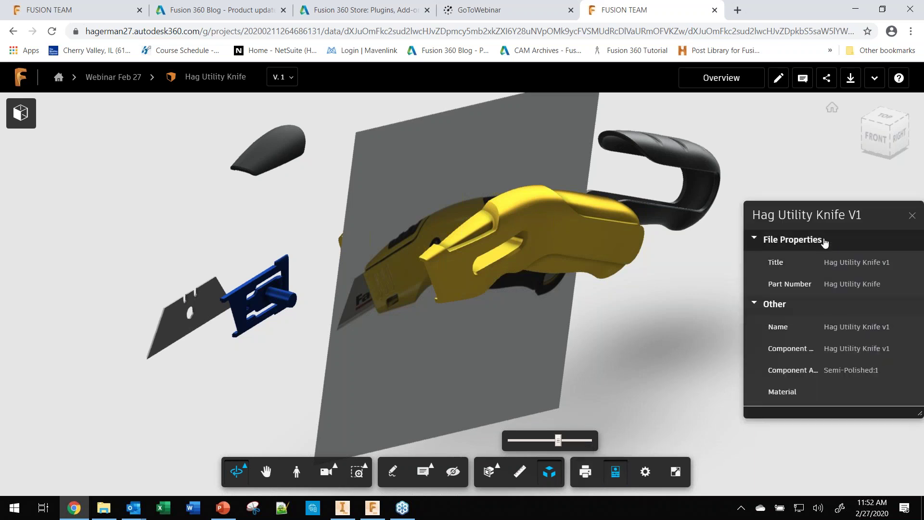
pyautogui.click(676, 474)
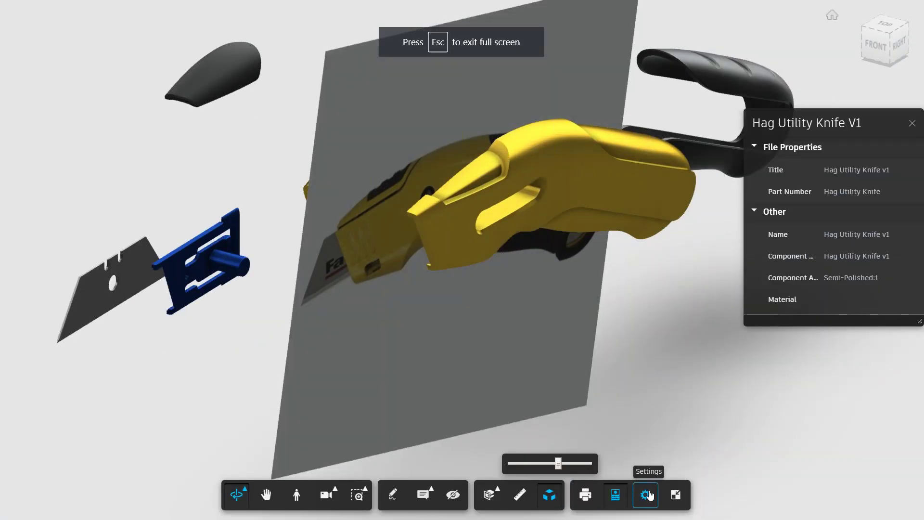
pyautogui.click(674, 494)
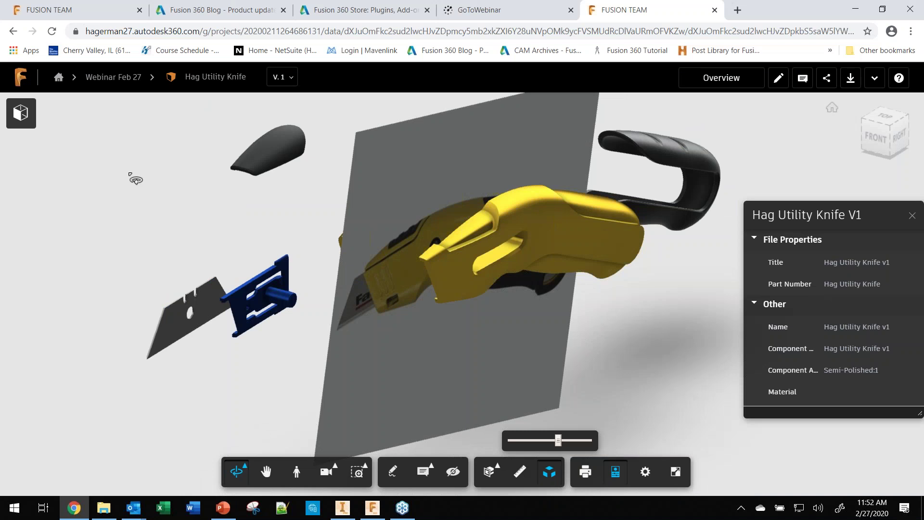
pyautogui.click(22, 112)
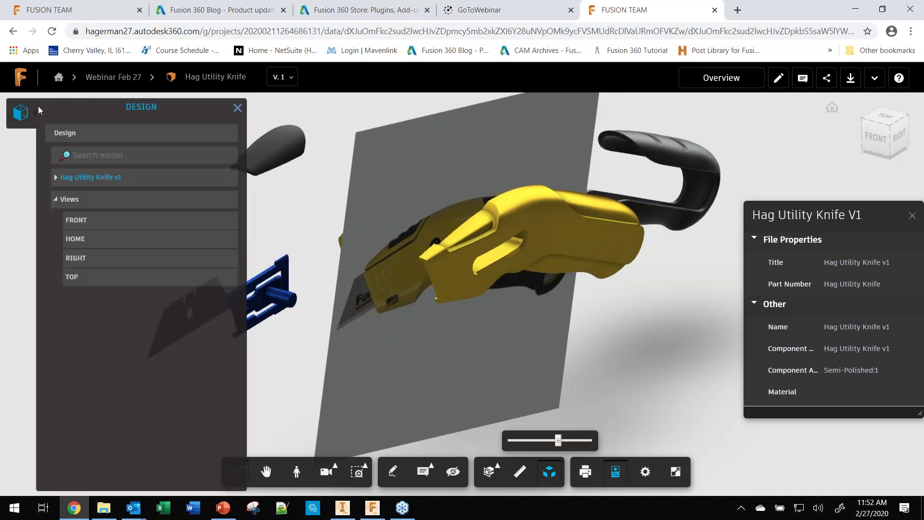
pyautogui.click(238, 107)
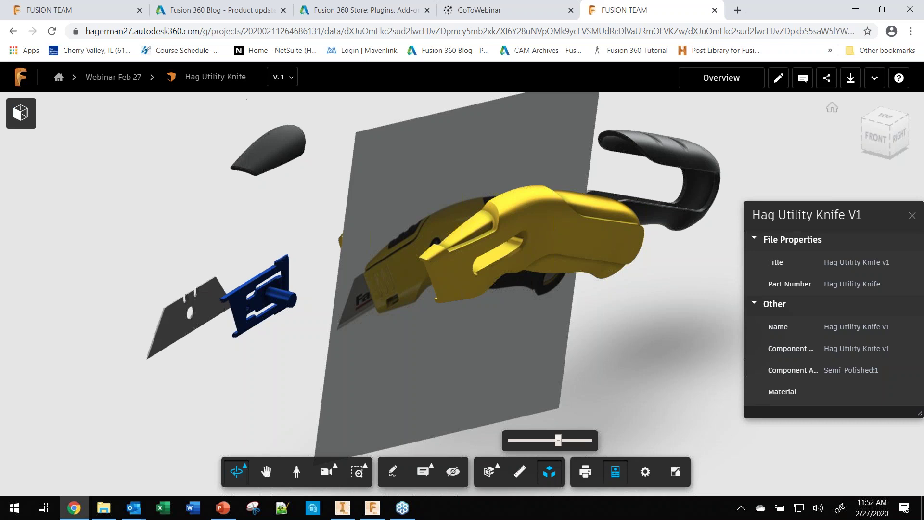
# - Return to the Webinar Feb 27 project's contents, and bring up the tads gear design in Fusion 360
pyautogui.click(113, 77)
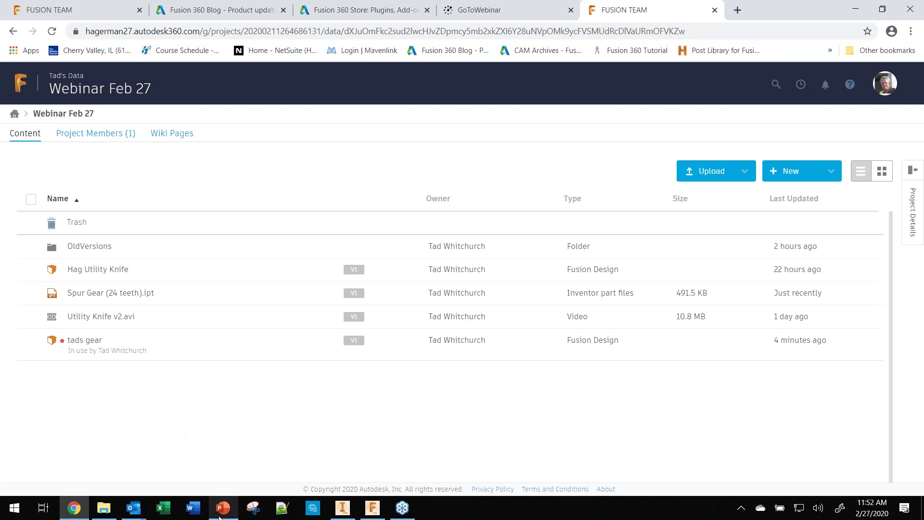
pyautogui.click(372, 508)
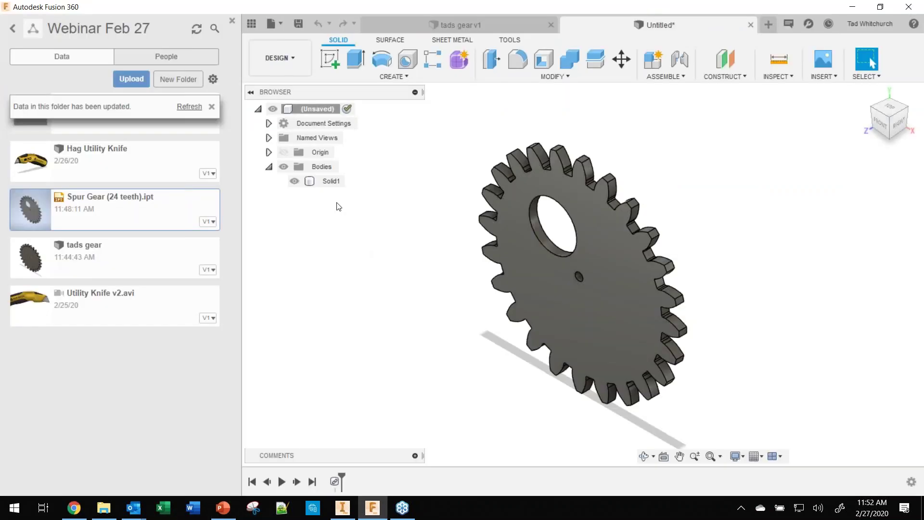
pyautogui.click(232, 21)
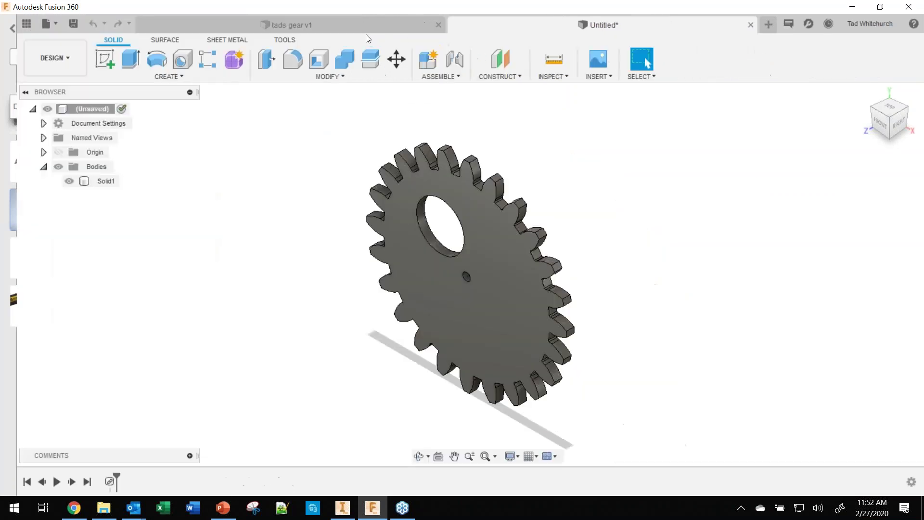
pyautogui.click(281, 25)
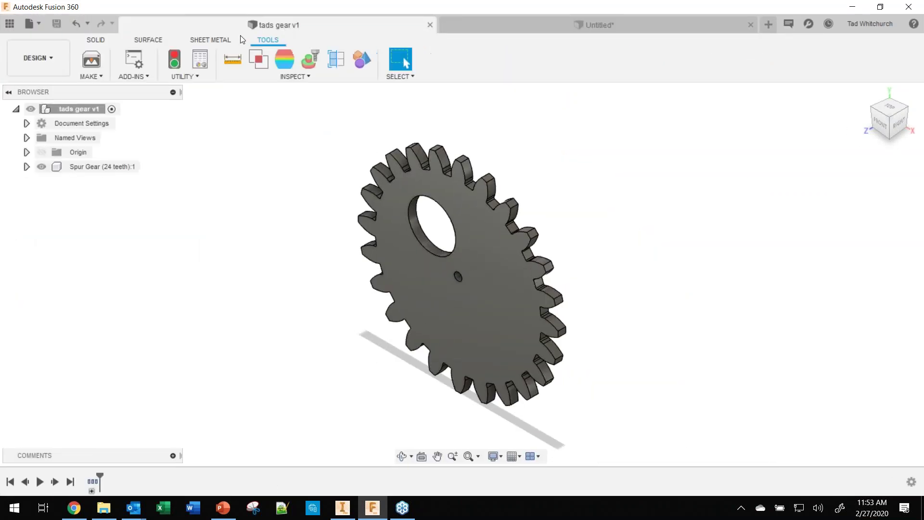
# - Open the Hag Utility Knife design from the Webinar Feb 27 project data and hide the project data
pyautogui.click(9, 23)
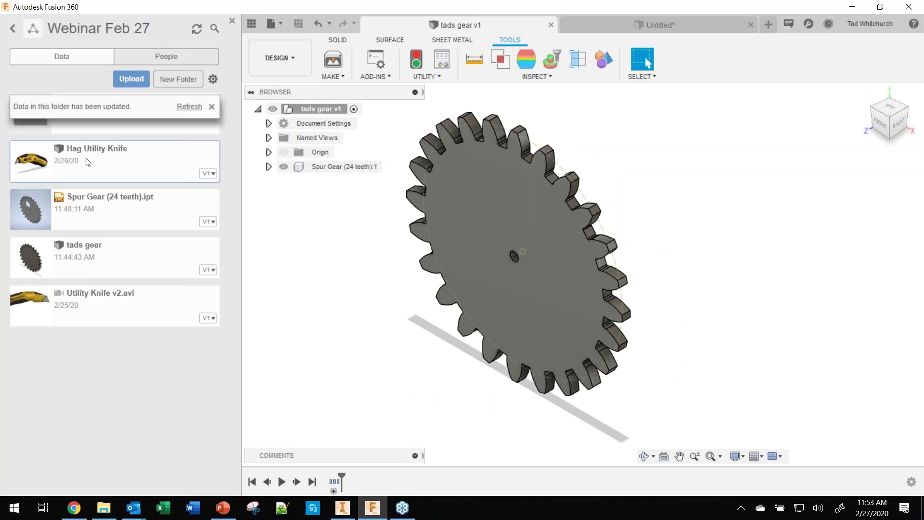
pyautogui.doubleClick(86, 160)
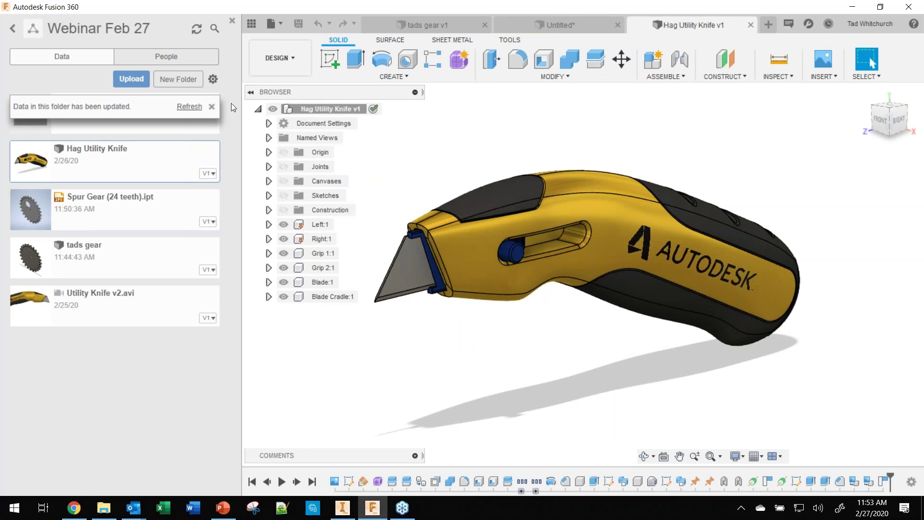
pyautogui.click(232, 23)
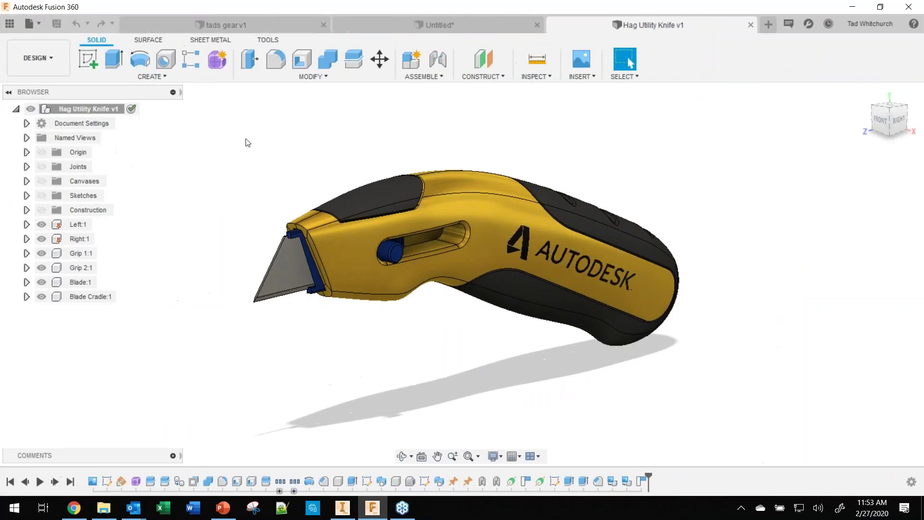
# - Switch to the Fusion Webevent presentation in PowerPoint
pyautogui.click(219, 511)
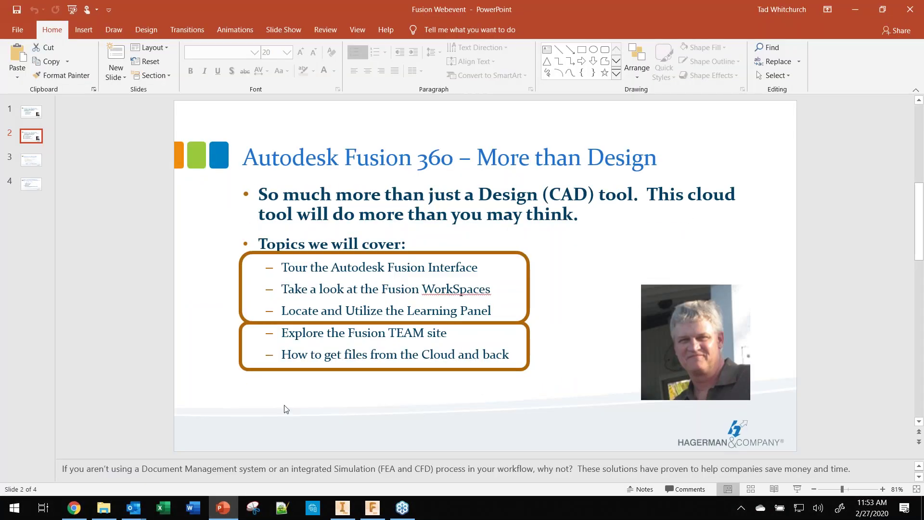